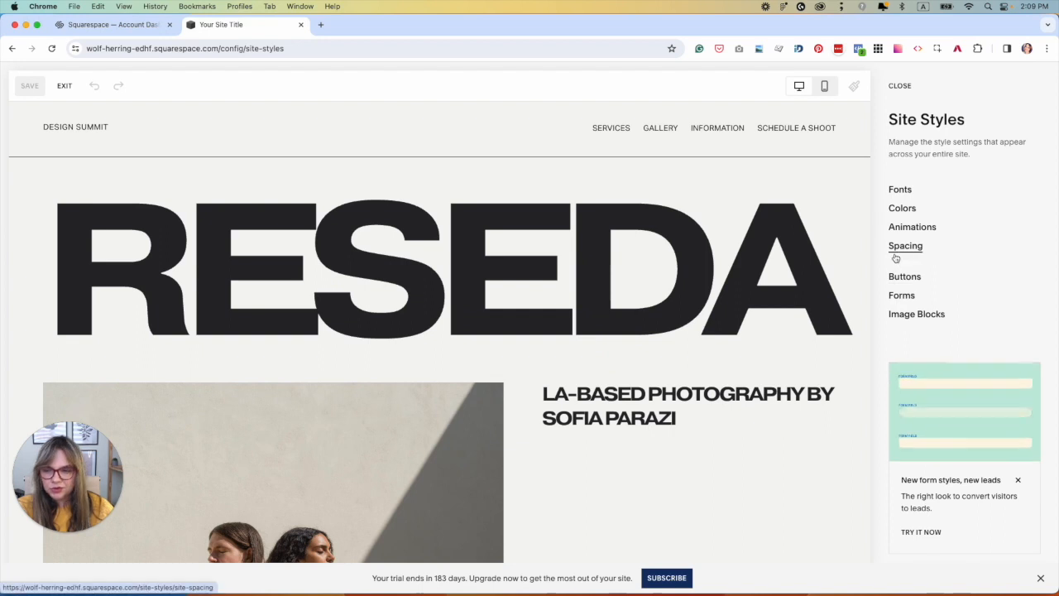
# Set the site margin to 6vw in the site-wide spacing styles
pyautogui.click(905, 246)
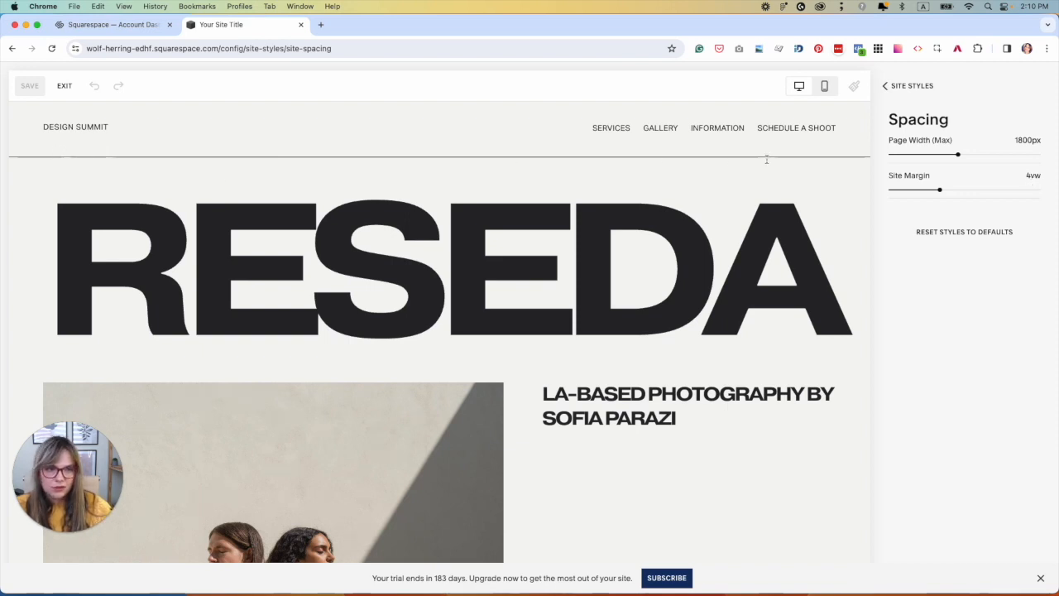
pyautogui.click(1033, 174)
pyautogui.write('6')
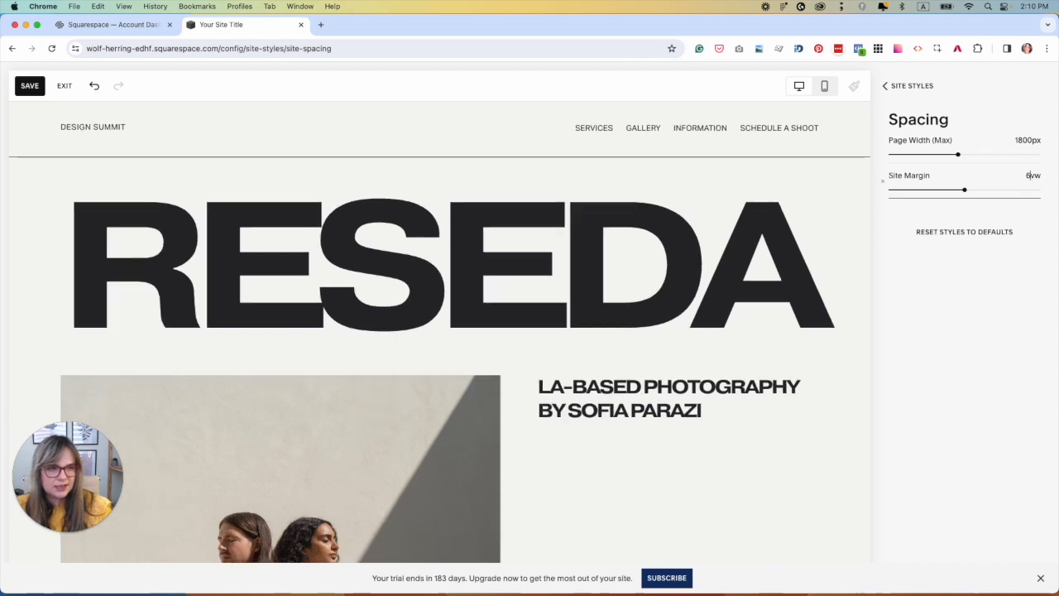
pyautogui.click(996, 316)
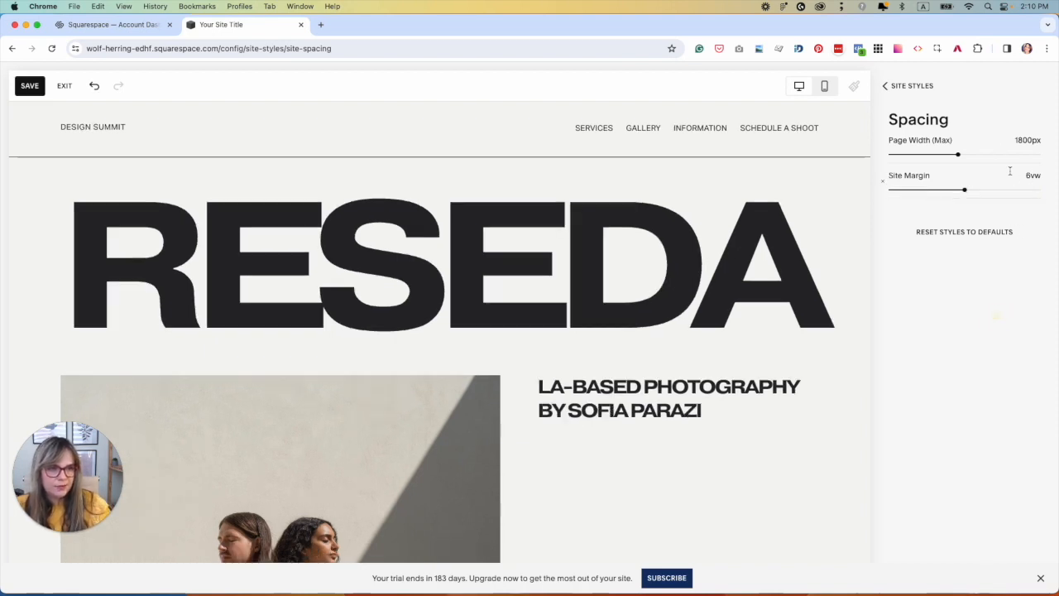
# Try a maximum page width of 1200px and restore it to 1800px
pyautogui.moveTo(957, 154); pyautogui.dragTo(918, 158)
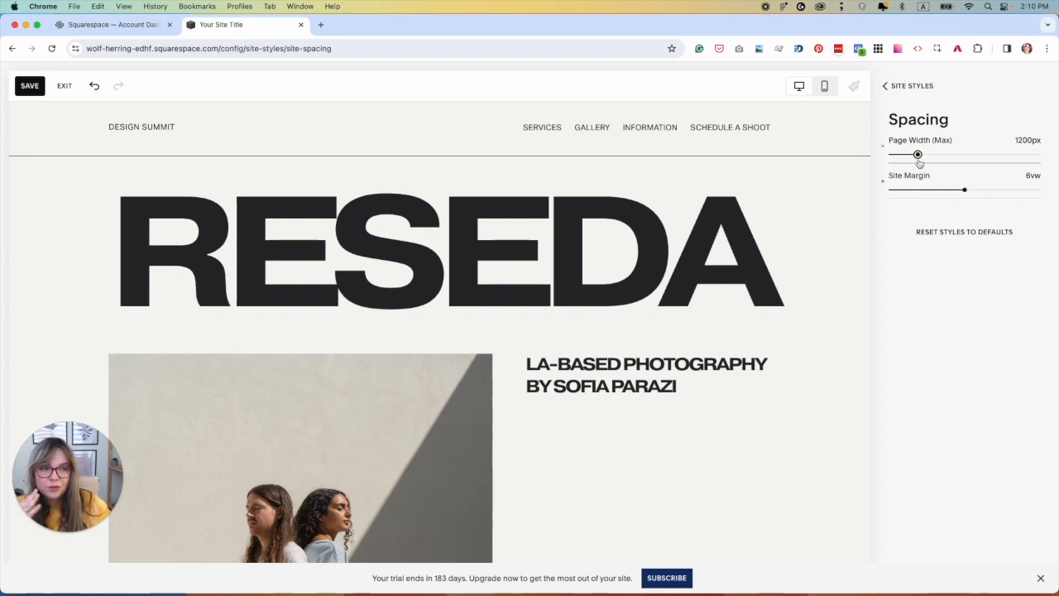
pyautogui.moveTo(918, 155); pyautogui.dragTo(918, 155)
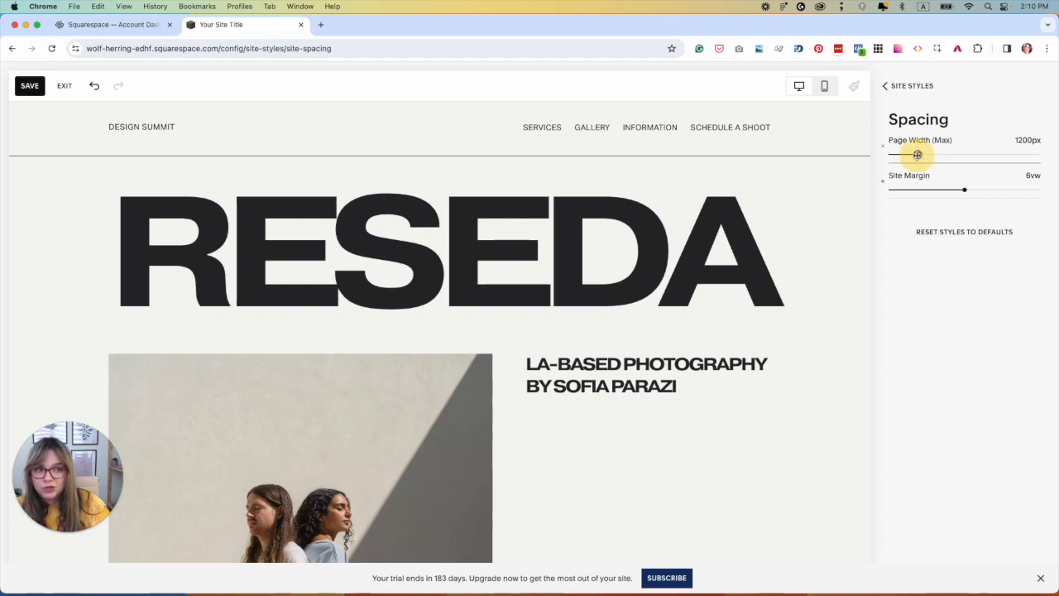
pyautogui.doubleClick(1020, 140)
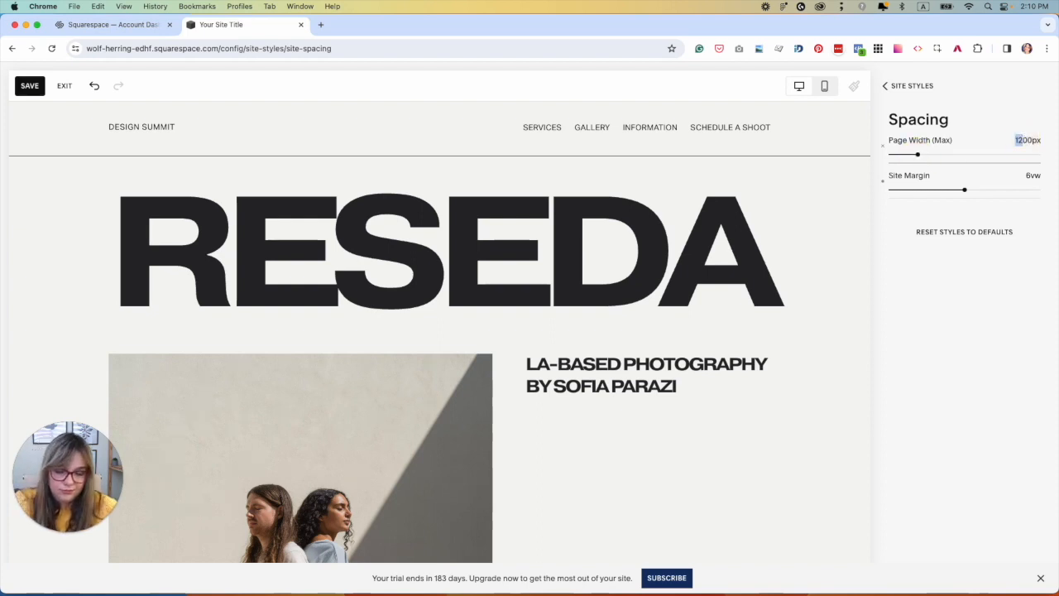
pyautogui.write('18')
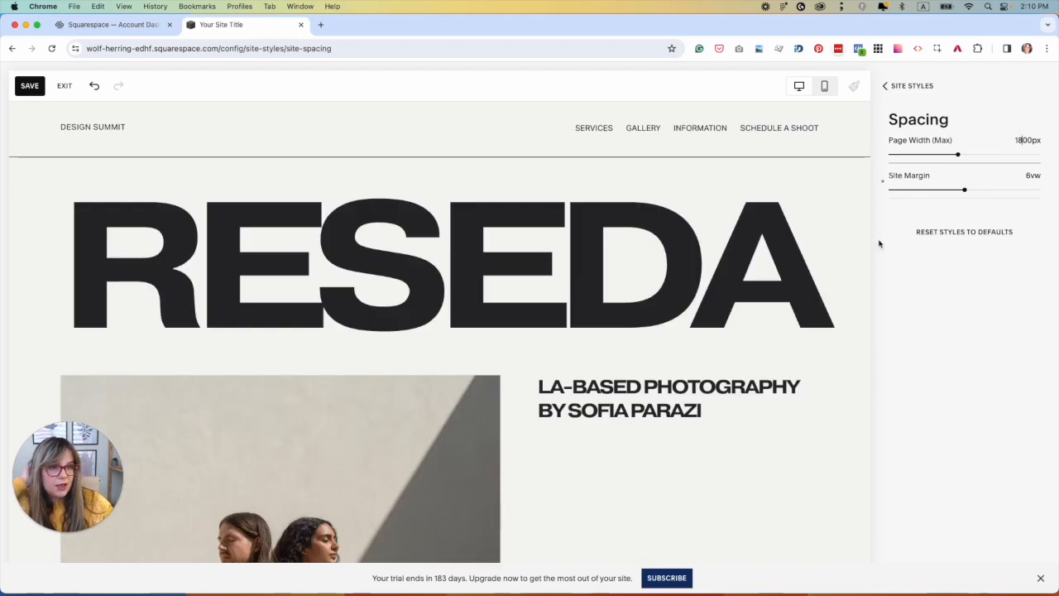
# Leave the spacing settings and close Site Styles to return to the full page editor
pyautogui.click(890, 86)
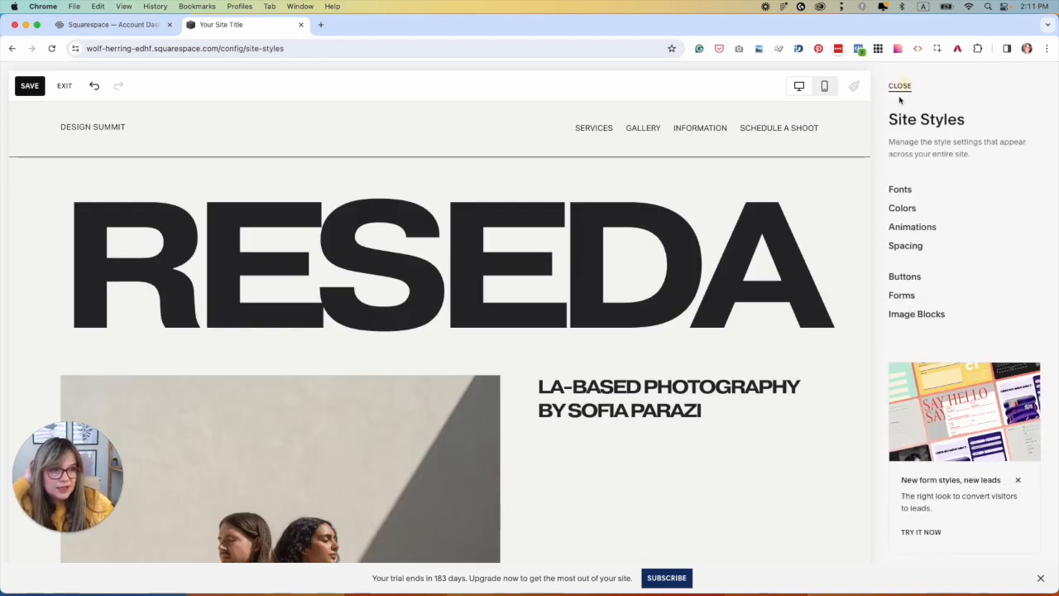
pyautogui.click(899, 87)
pyautogui.click(598, 356)
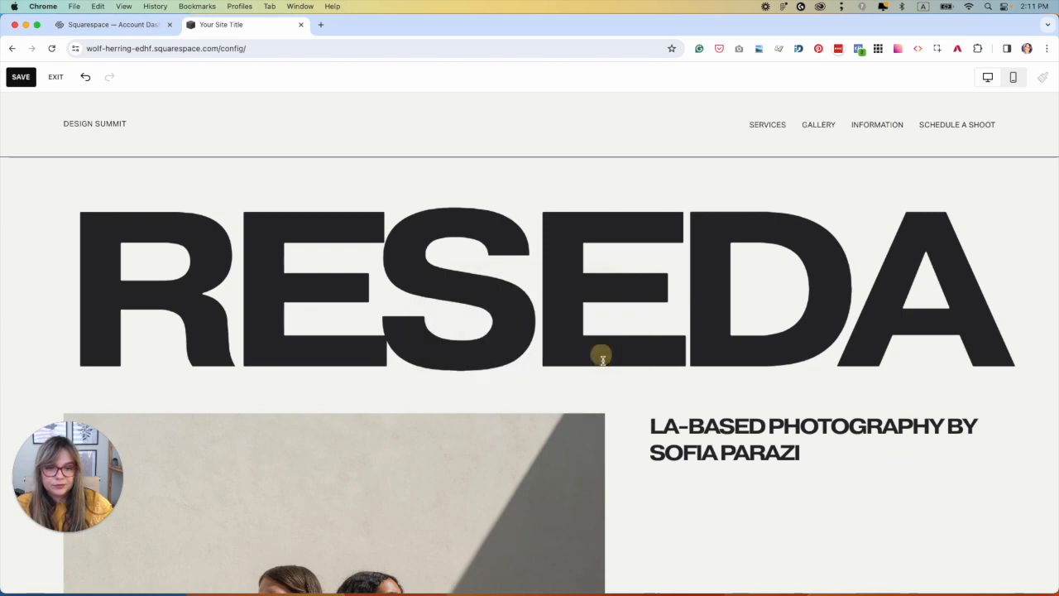
# Narrow the browser window in stages to examine how the page layout adapts, and widen it back to full size
pyautogui.moveTo(1056, 257); pyautogui.dragTo(436, 257)
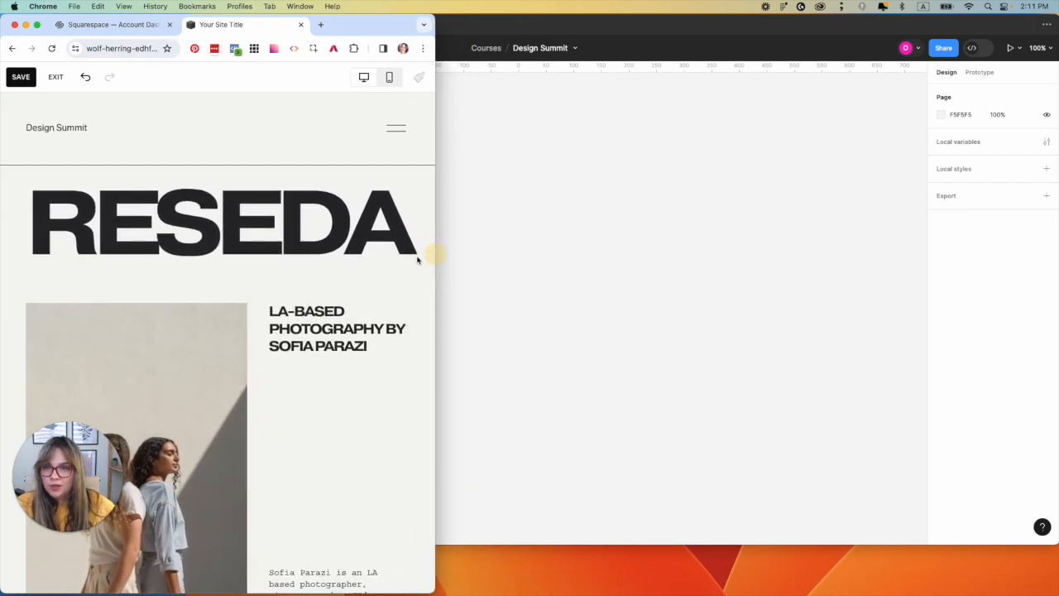
pyautogui.scroll(-9, 319, 331)
pyautogui.scroll(7, 319, 336)
pyautogui.scroll(-6, 320, 336)
pyautogui.scroll(-10, 320, 337)
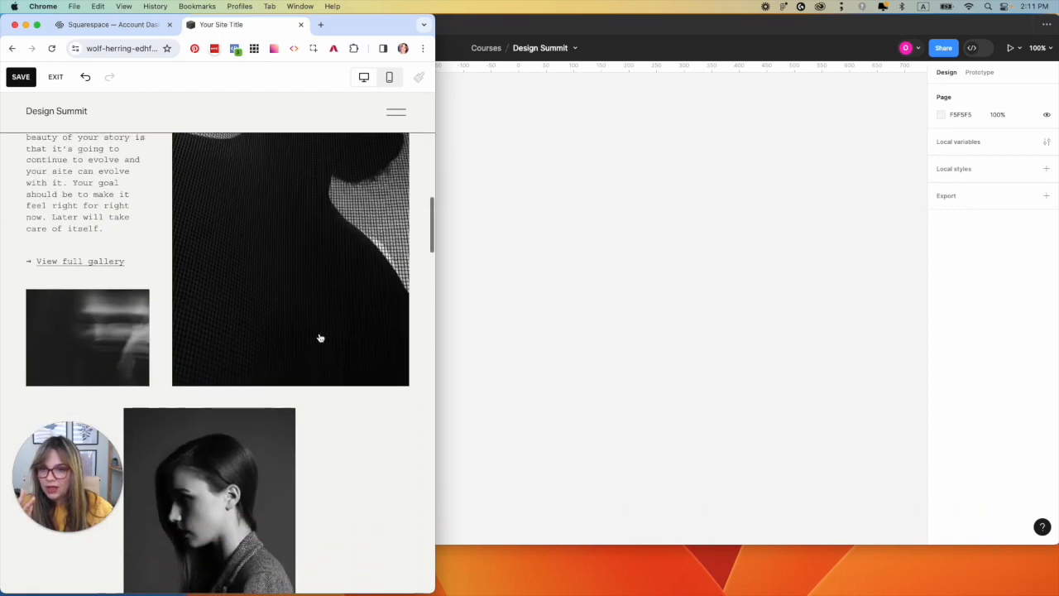
pyautogui.scroll(5, 319, 338)
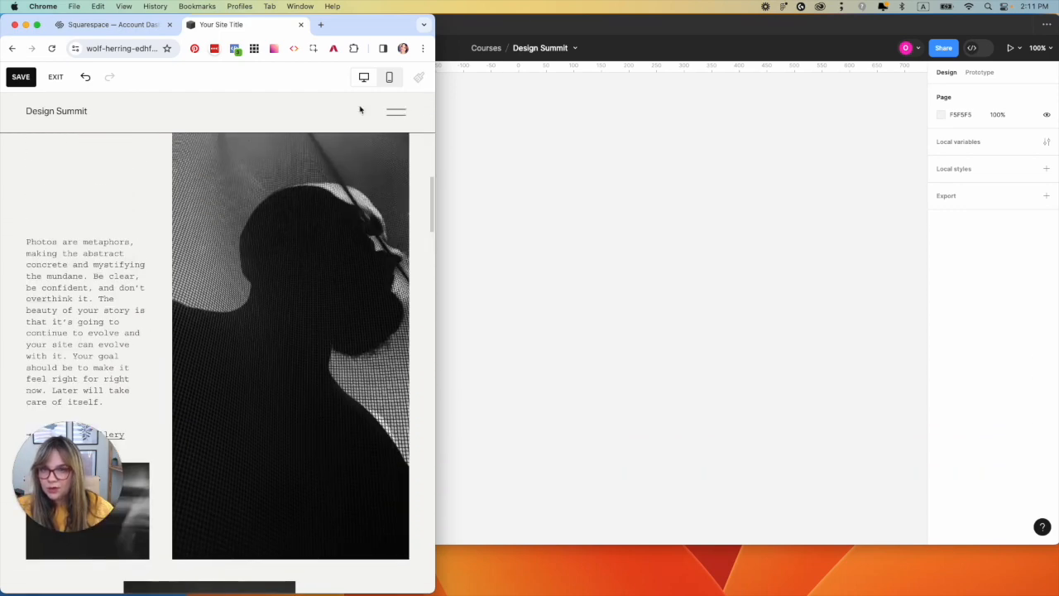
pyautogui.moveTo(434, 135); pyautogui.dragTo(279, 145)
pyautogui.scroll(-10, 178, 222)
pyautogui.scroll(20, 248, 203)
pyautogui.moveTo(282, 197); pyautogui.dragTo(1053, 237)
pyautogui.scroll(10, 750, 241)
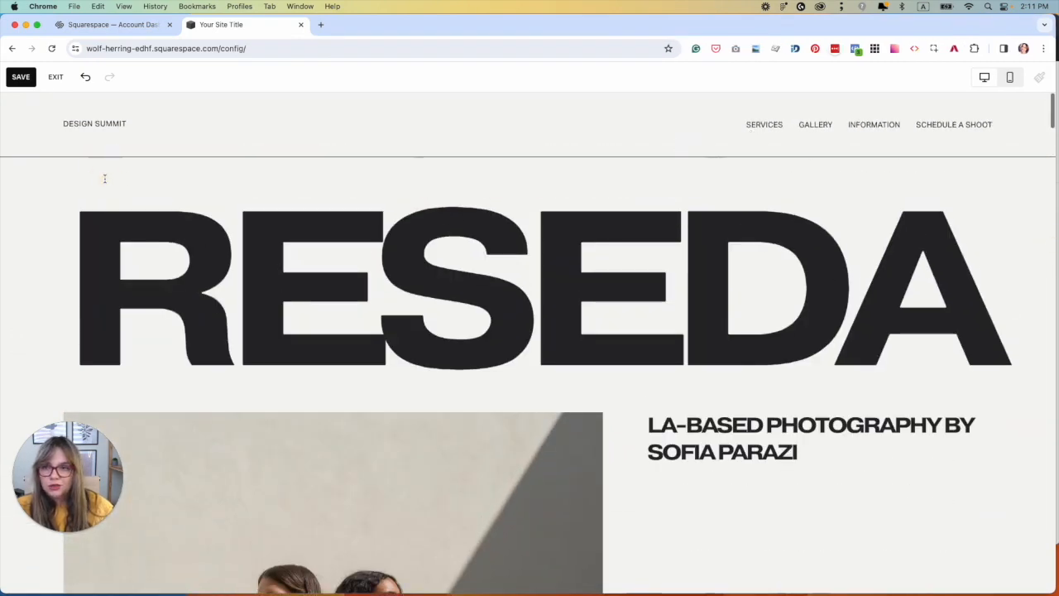
# Save the site style changes and reopen the home page for editing
pyautogui.click(21, 76)
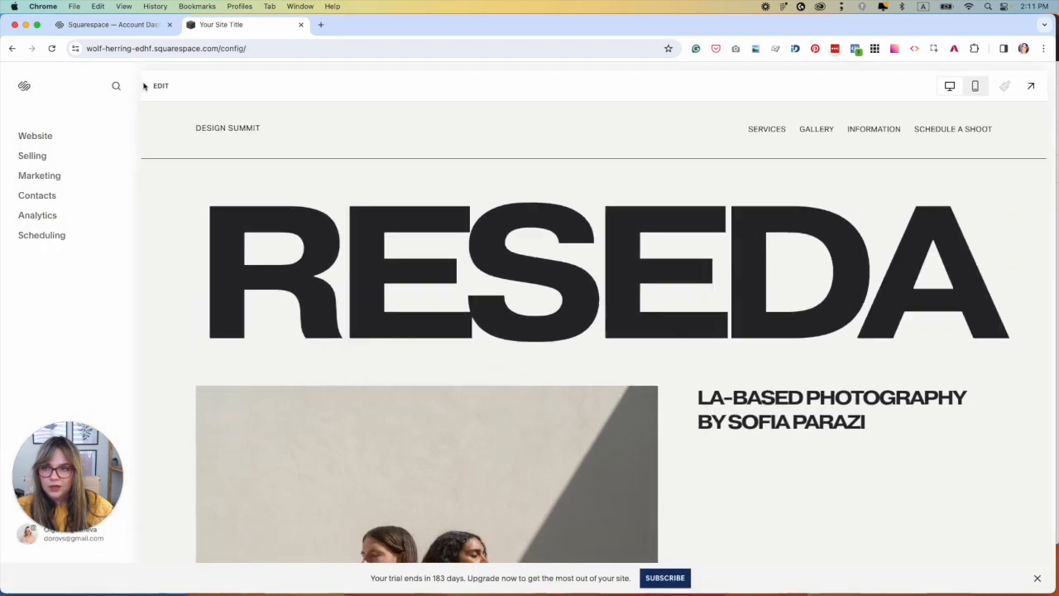
pyautogui.click(157, 87)
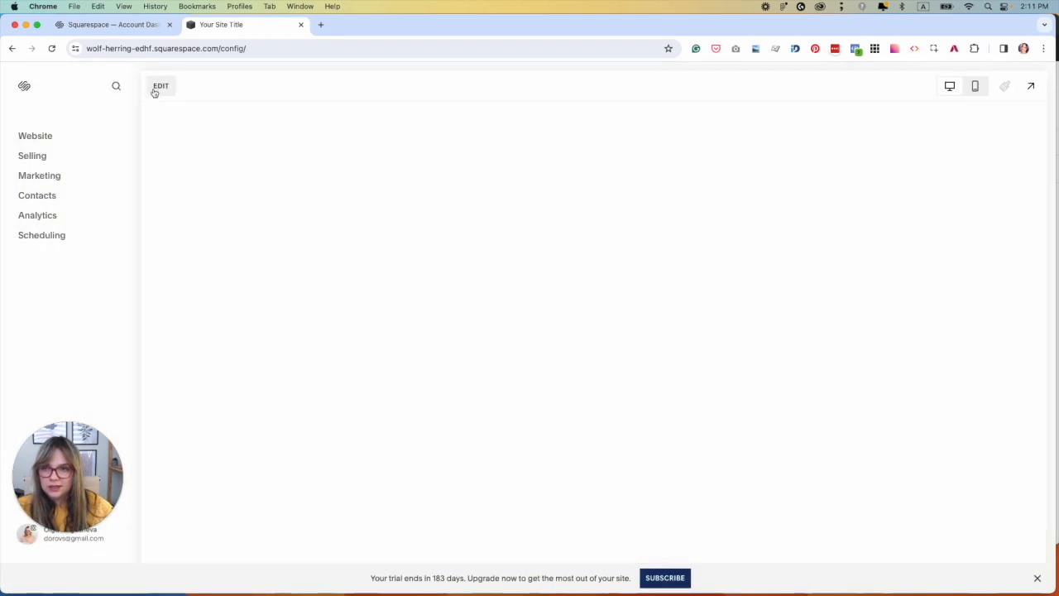
pyautogui.click(156, 89)
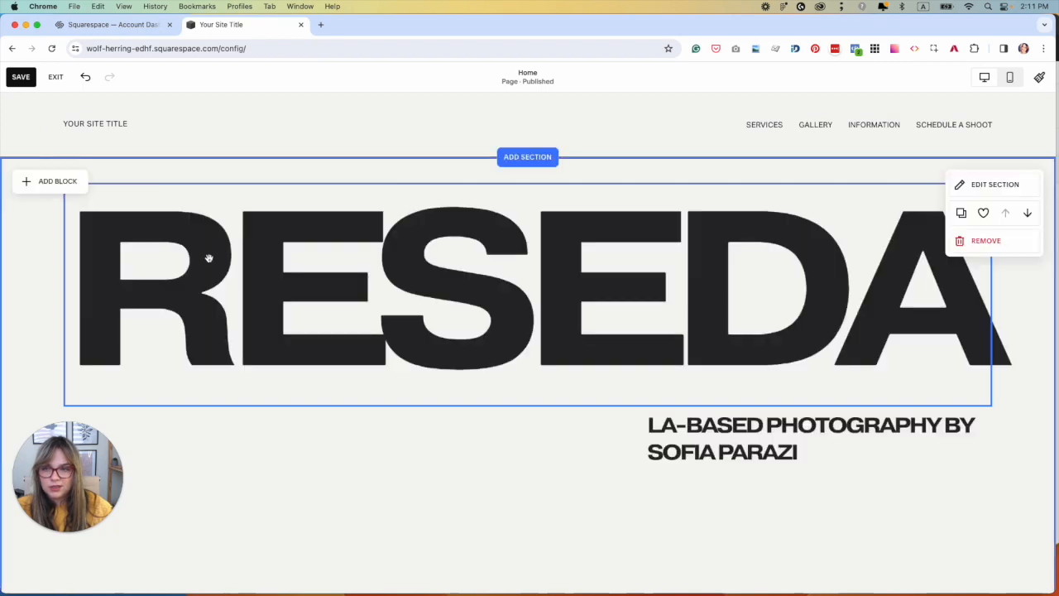
# Show the layout grid overlay on the home page sections
pyautogui.press('g')
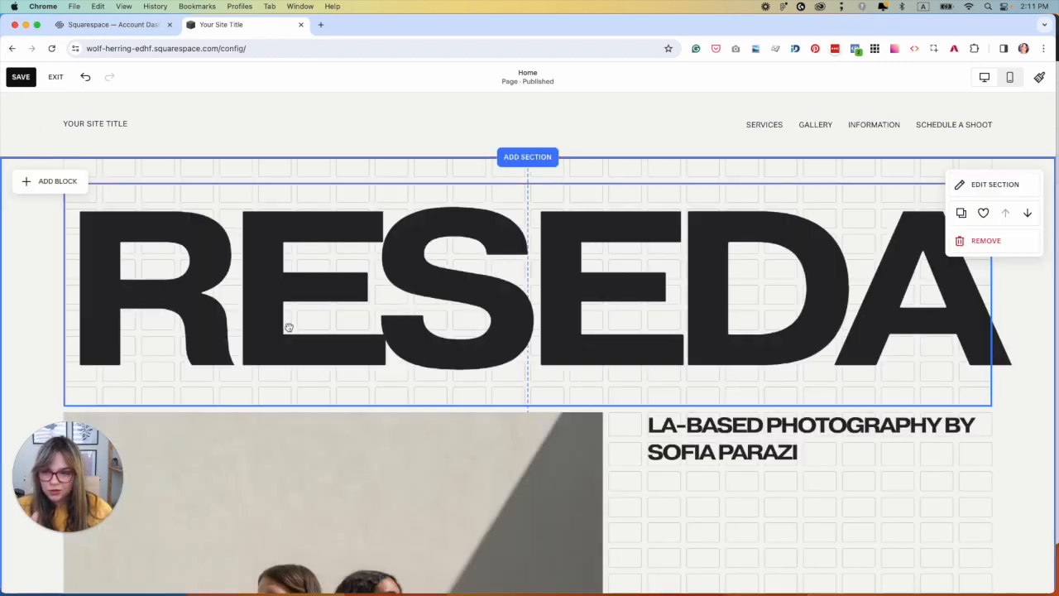
pyautogui.scroll(-1, 846, 297)
pyautogui.scroll(1, 849, 300)
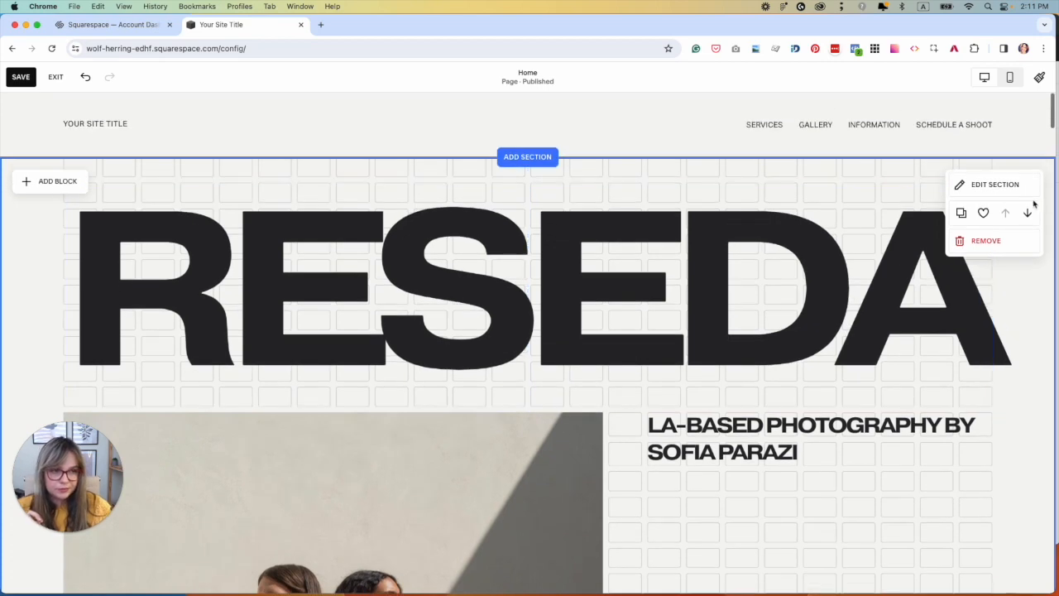
# In the RESEDA section's format settings, try the gapless grid and apply the spaced preset with horizontal and vertical gaps of 11
pyautogui.click(980, 191)
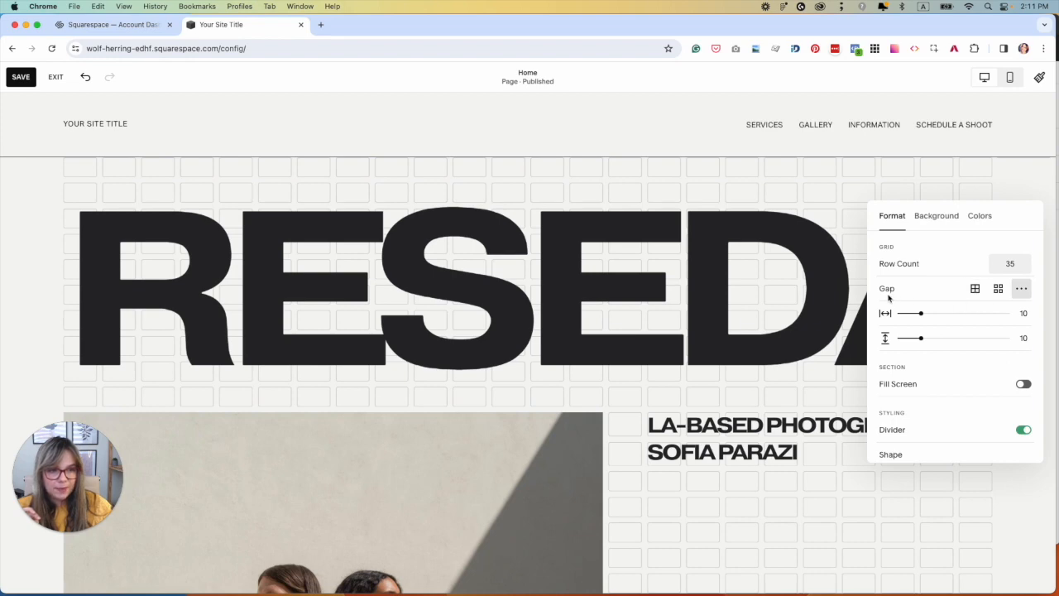
pyautogui.click(975, 292)
pyautogui.click(998, 290)
pyautogui.click(1023, 289)
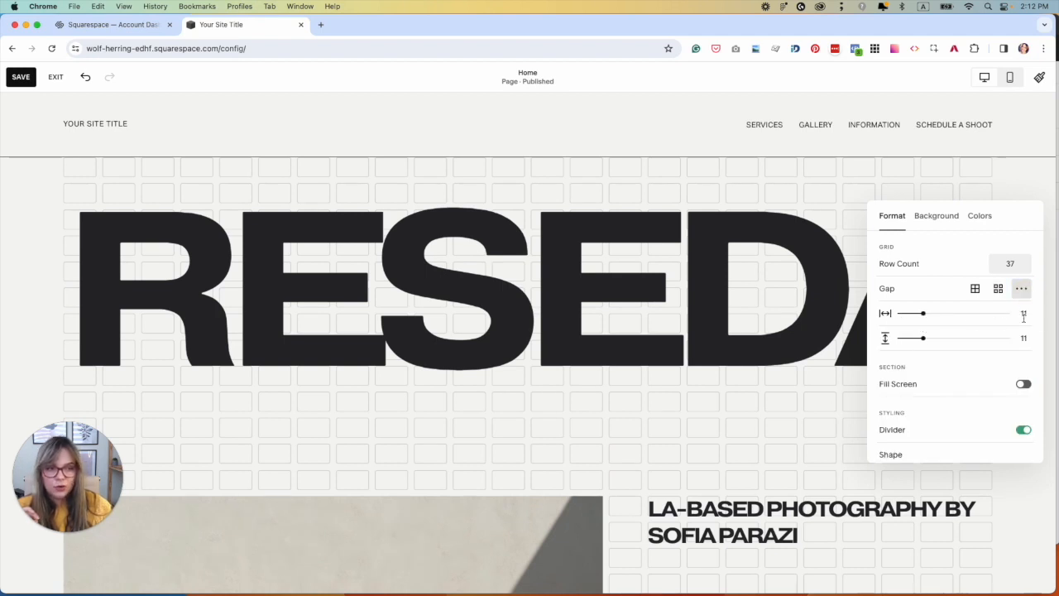
pyautogui.scroll(-5, 967, 351)
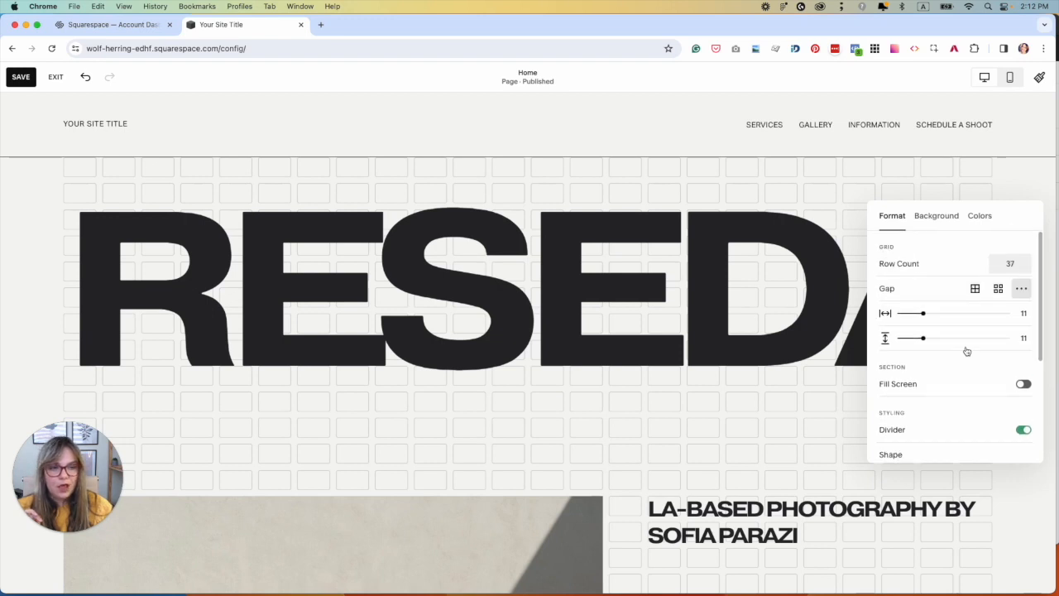
pyautogui.scroll(5, 967, 351)
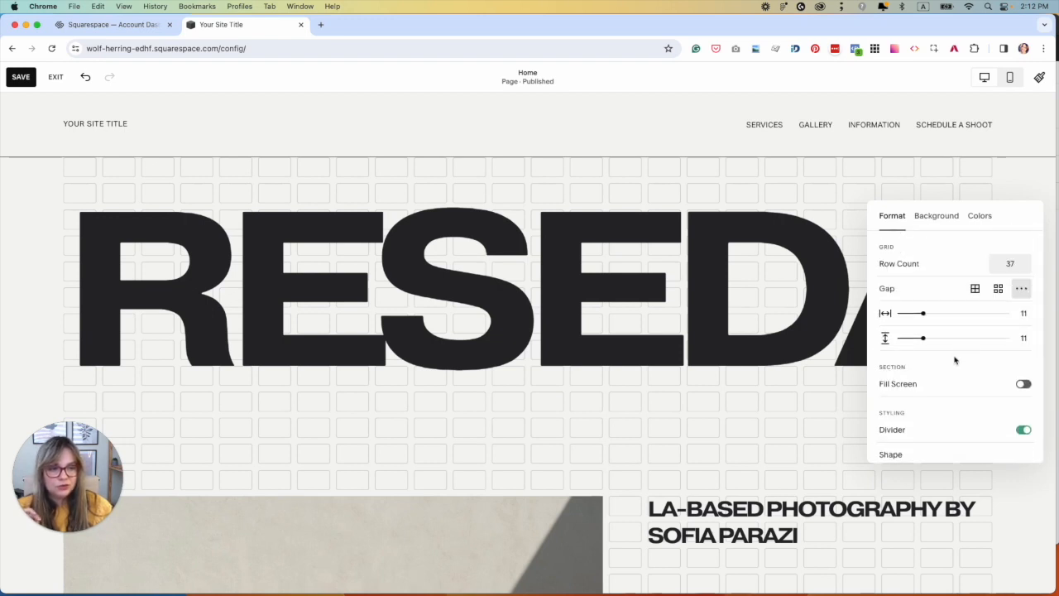
# Try Fill Screen on the RESEDA section, check the spacing down to its end, and turn the option off
pyautogui.click(1024, 385)
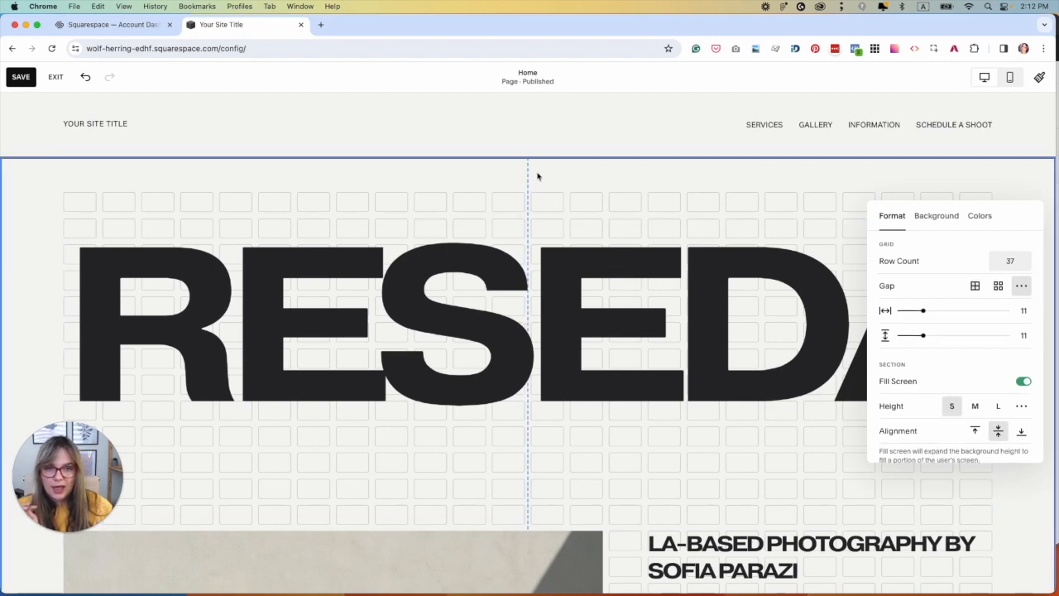
pyautogui.scroll(-10, 567, 334)
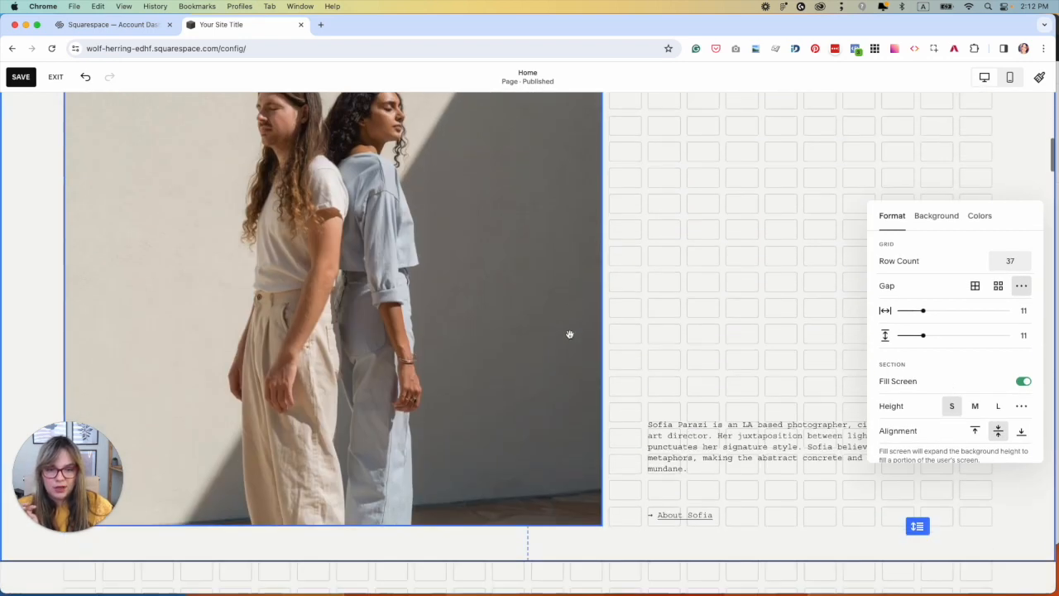
pyautogui.scroll(3, 550, 358)
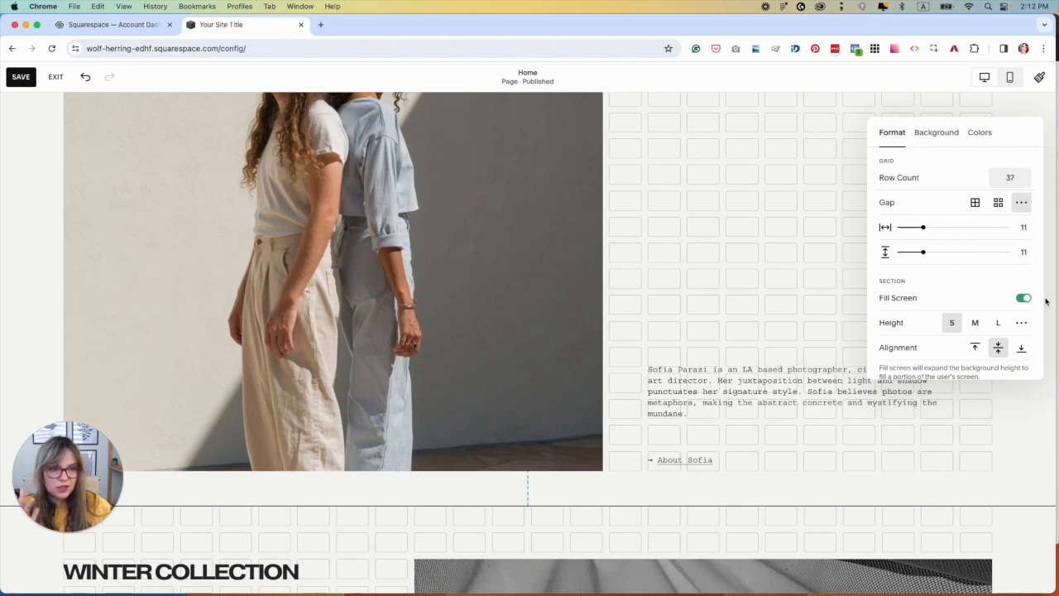
pyautogui.click(1025, 298)
pyautogui.scroll(3, 657, 381)
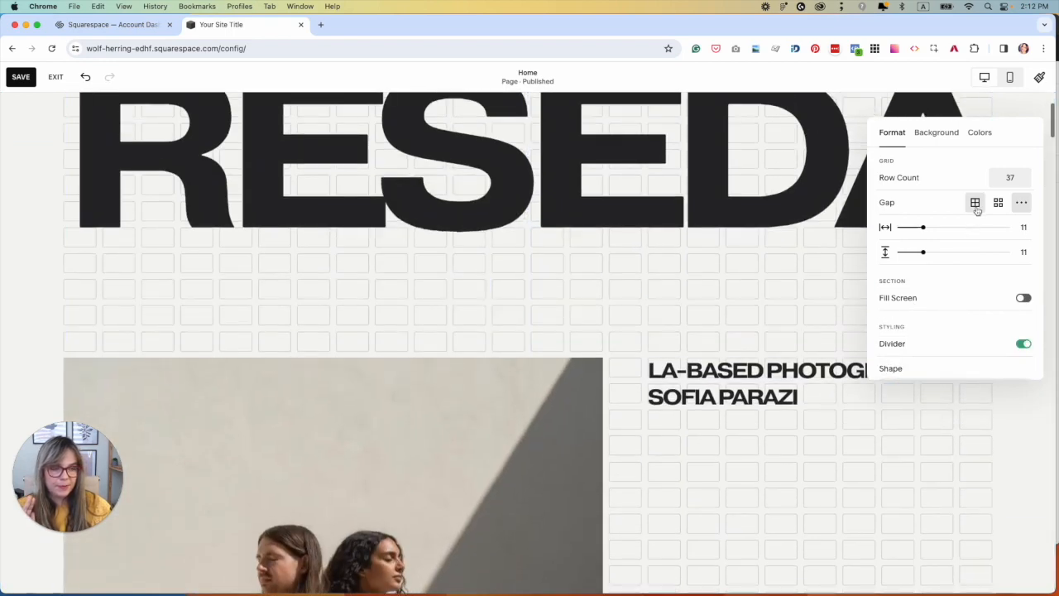
pyautogui.scroll(3, 662, 331)
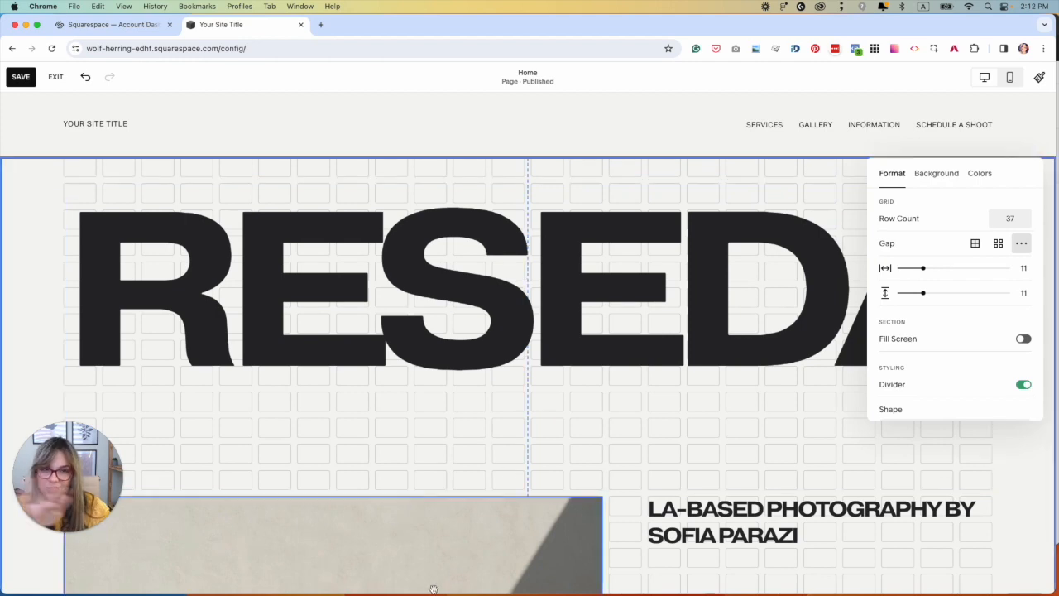
# Switch to Figma, enlarge its window, and add a 1440 × 1024 Desktop frame to the Grids page
pyautogui.press('super+Tab')
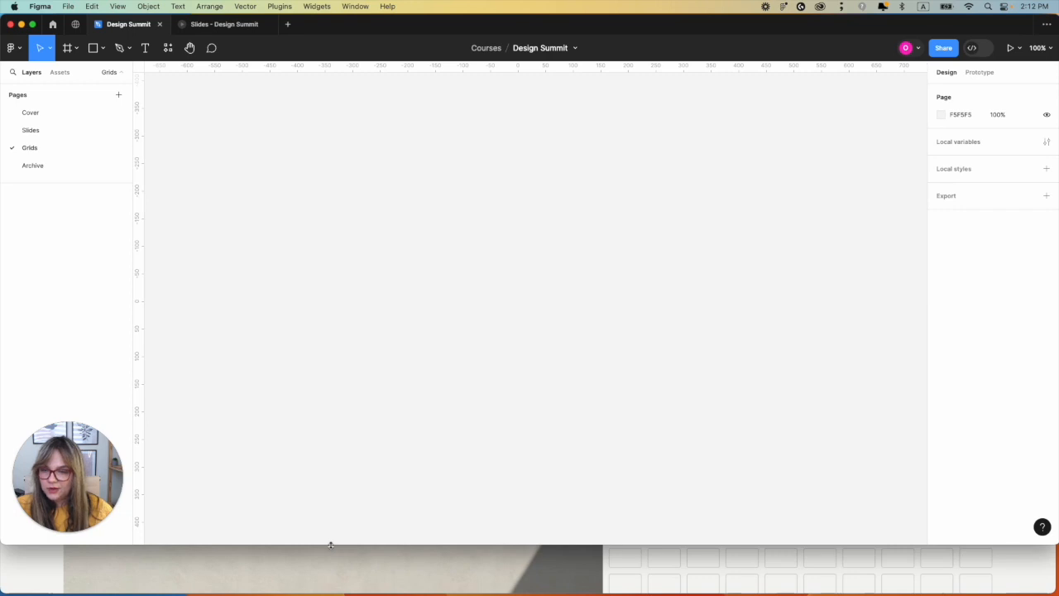
pyautogui.moveTo(330, 545); pyautogui.dragTo(333, 584)
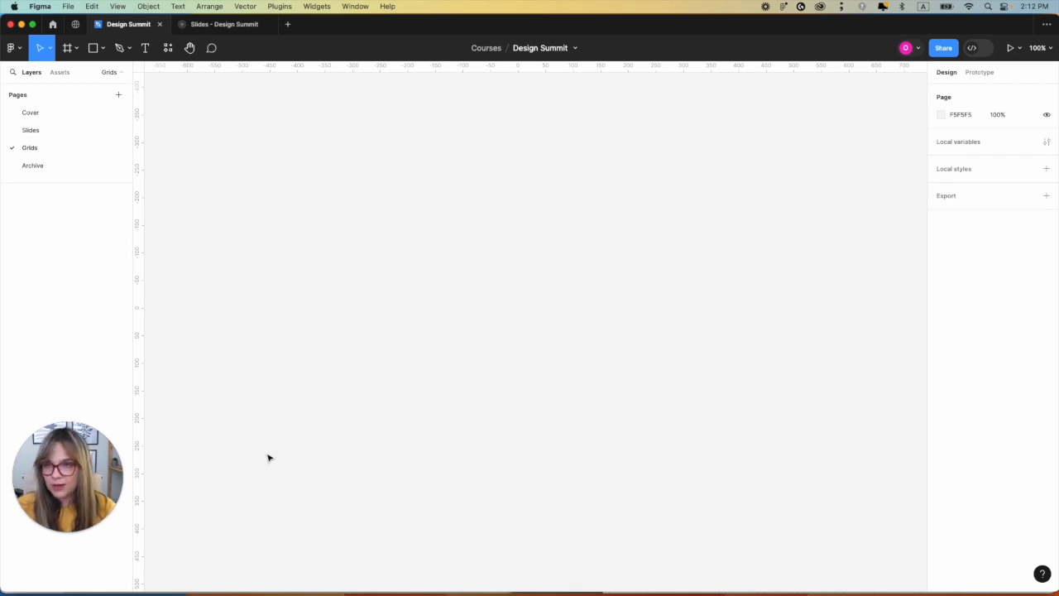
pyautogui.click(74, 51)
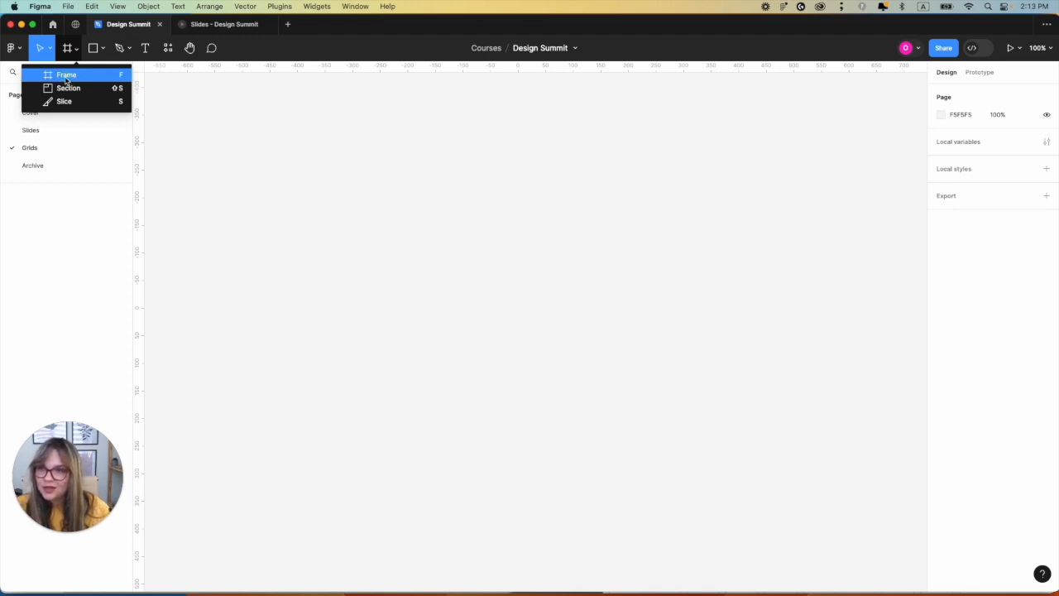
pyautogui.click(66, 78)
pyautogui.click(940, 149)
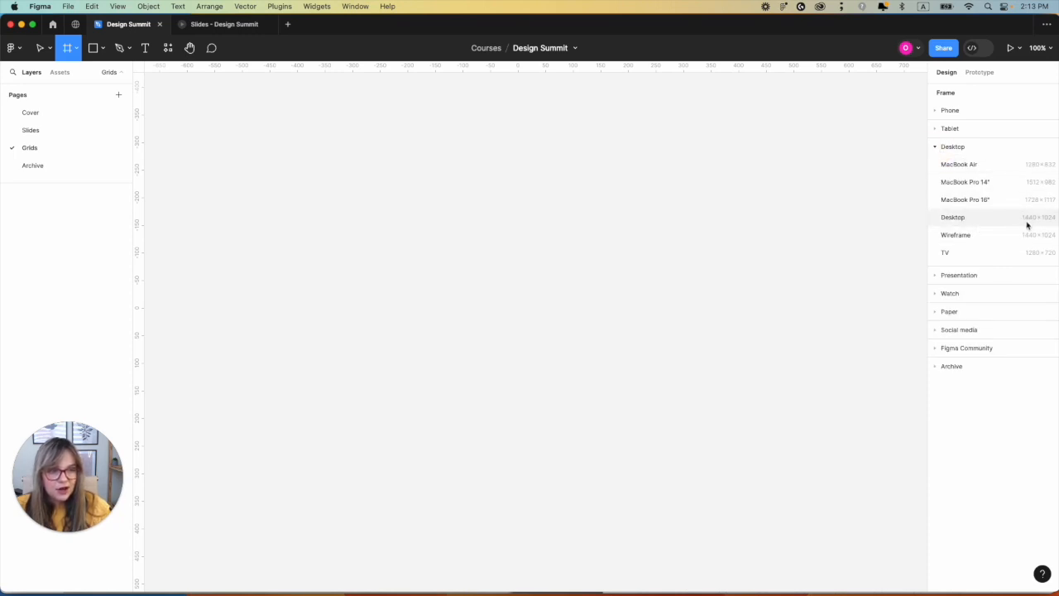
pyautogui.click(985, 218)
pyautogui.click(171, 114)
pyautogui.scroll(2, 303, 209)
pyautogui.click(302, 210)
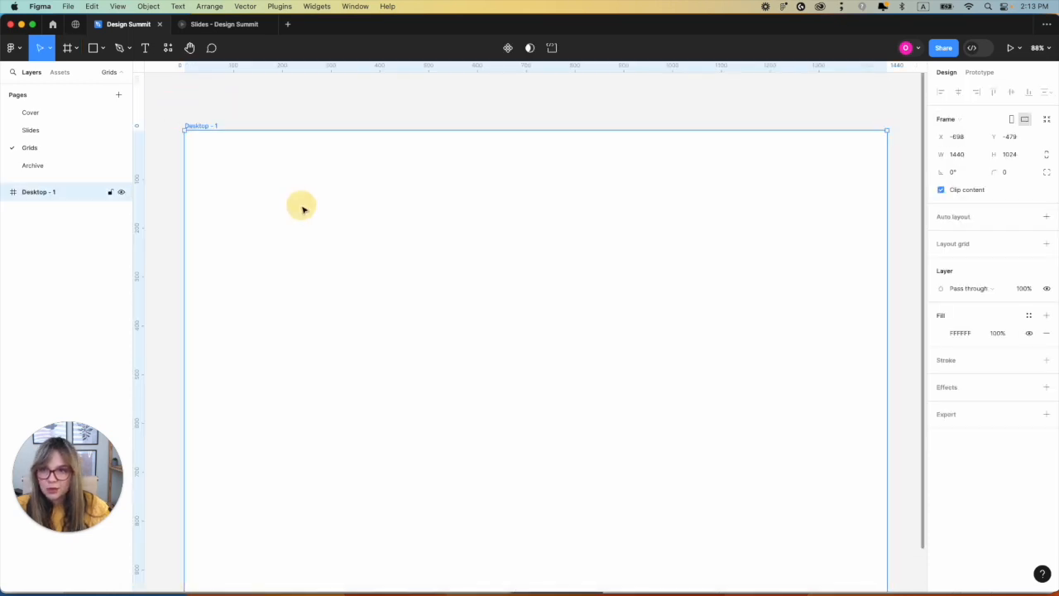
# Check the section's grid in the Squarespace editor in Chrome and return to the Desktop frame in Figma
pyautogui.click(510, 568)
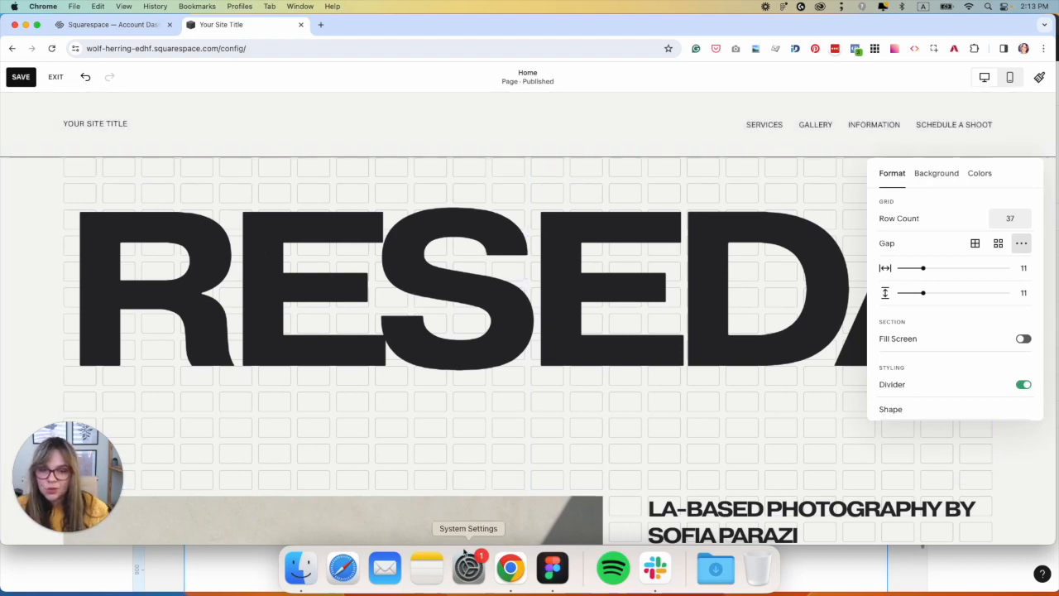
pyautogui.click(552, 568)
pyautogui.click(222, 125)
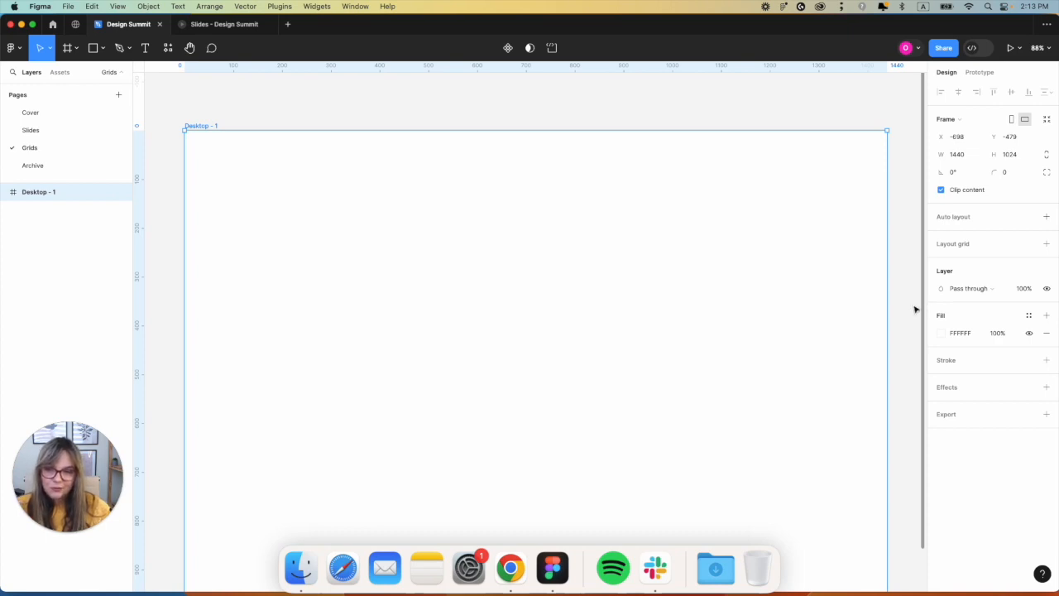
# Find and open the Calculator app with a system search for "calc"
pyautogui.click(988, 7)
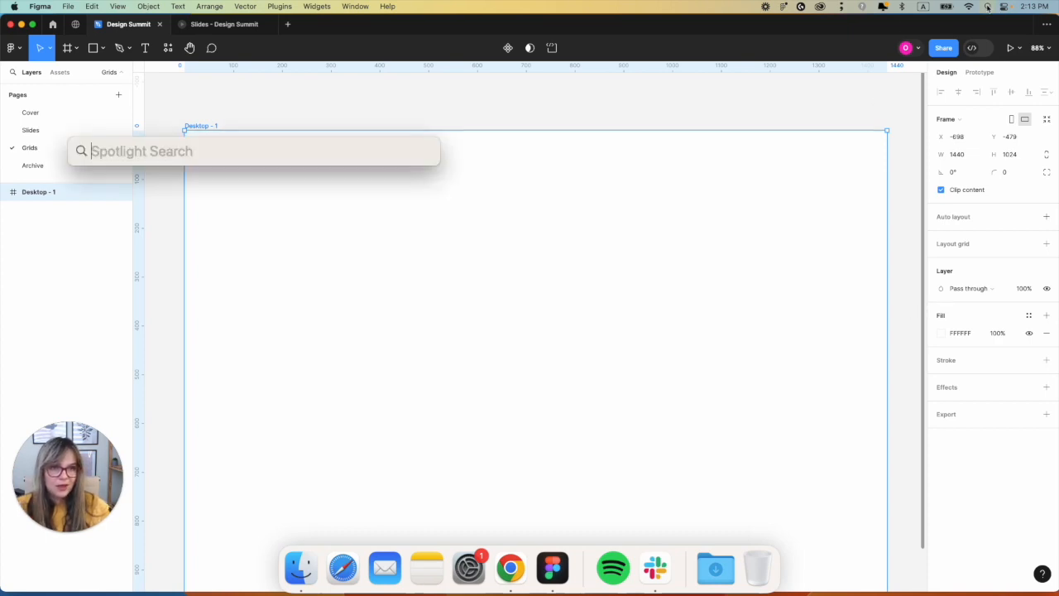
pyautogui.write('calc')
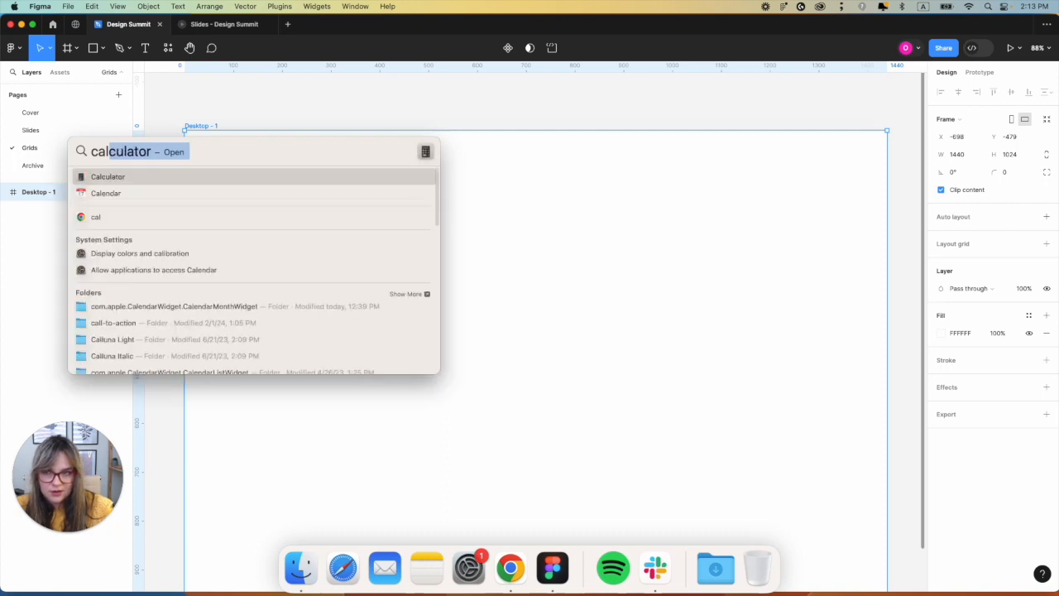
pyautogui.press('Return')
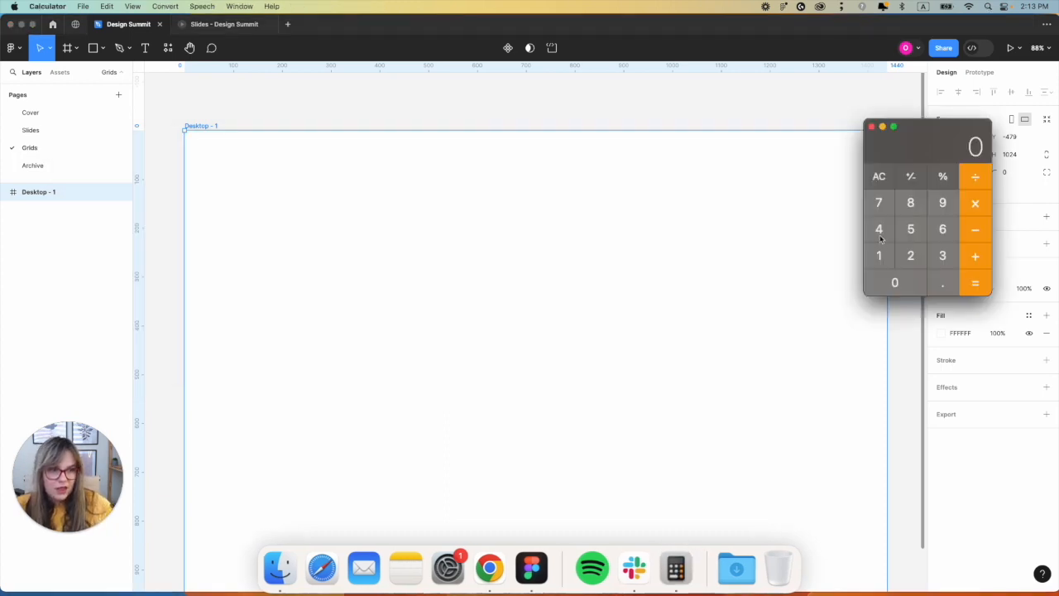
# Calculate 1440 × 0.06 for the side margin and place the calculator over the frame, clear of the design properties
pyautogui.click(880, 255)
pyautogui.click(878, 229)
pyautogui.click(878, 229)
pyautogui.click(895, 281)
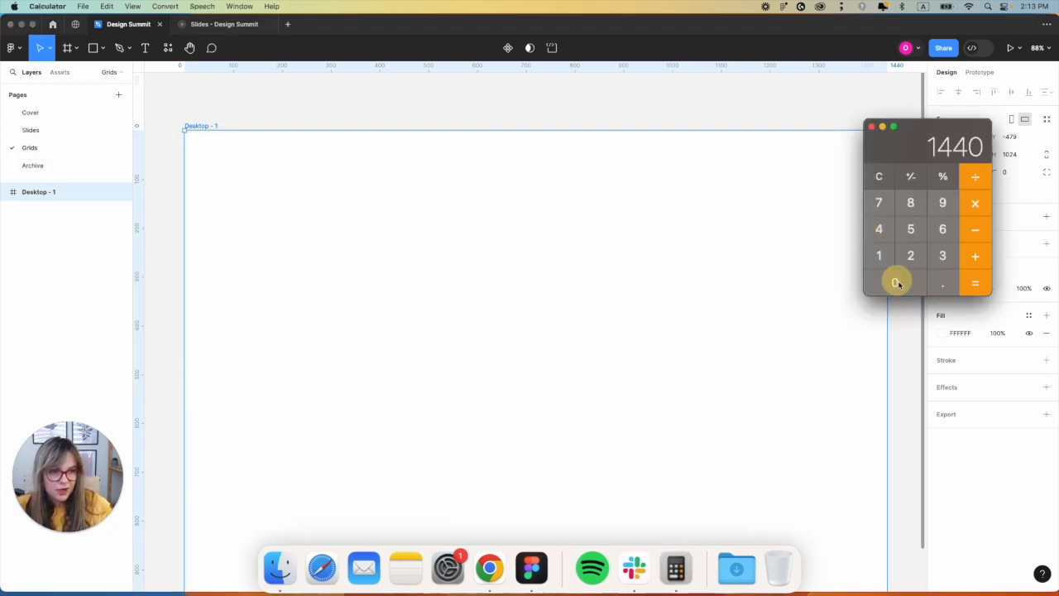
pyautogui.click(975, 203)
pyautogui.click(894, 282)
pyautogui.click(942, 282)
pyautogui.click(895, 282)
pyautogui.click(942, 230)
pyautogui.click(977, 286)
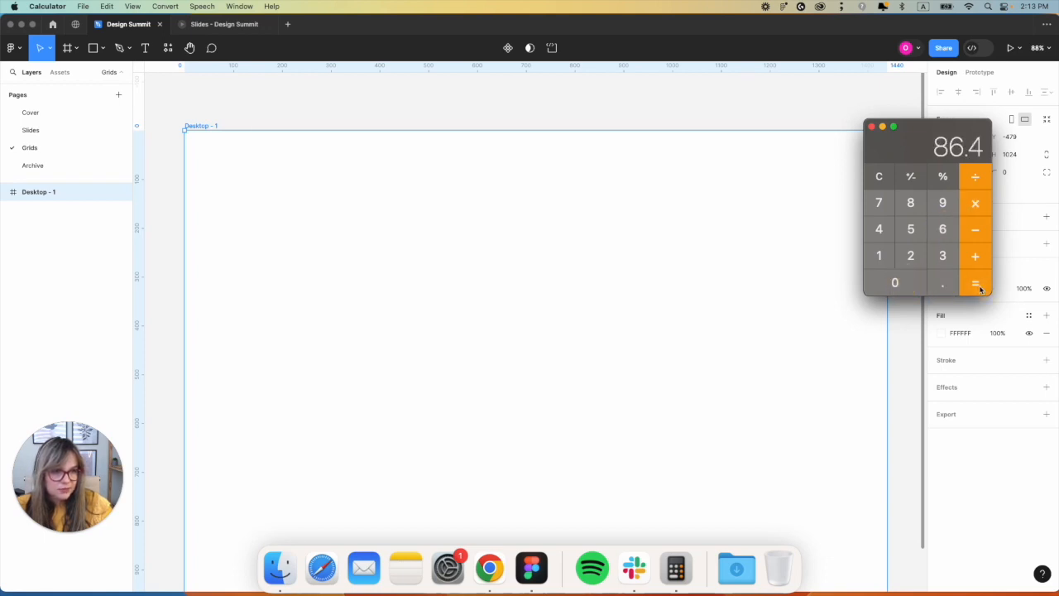
pyautogui.moveTo(924, 130); pyautogui.dragTo(683, 204)
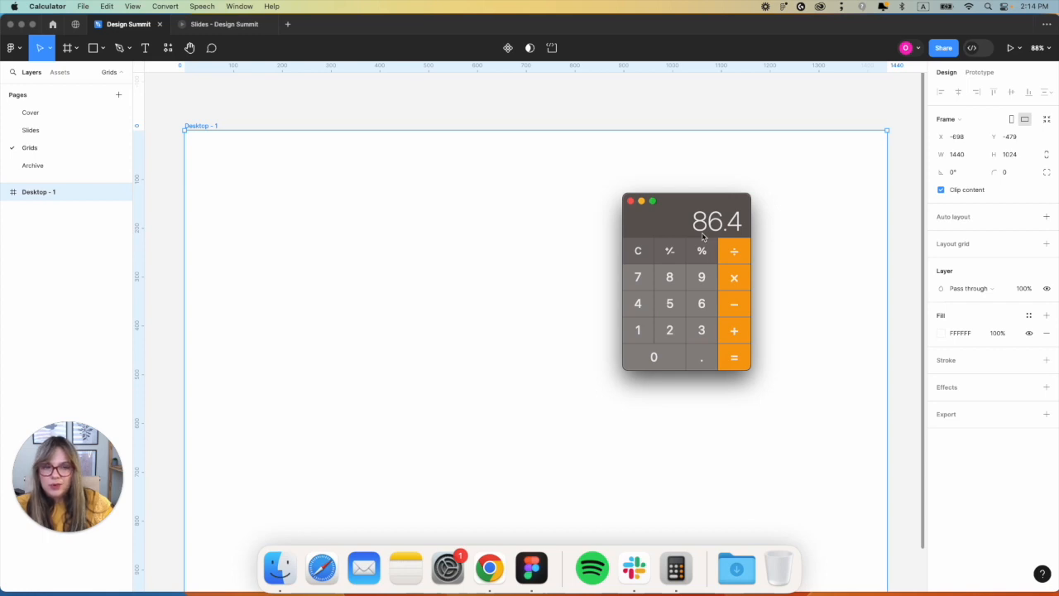
# Back in Figma, add a layout grid to the Desktop frame, change it to columns, and set the count to 24
pyautogui.click(955, 248)
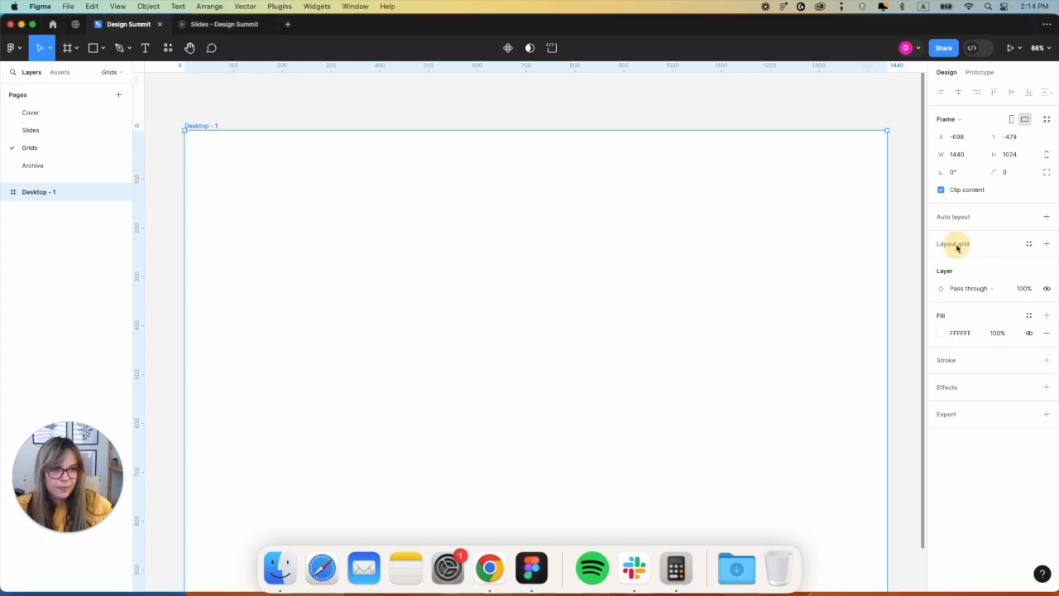
pyautogui.click(1047, 243)
pyautogui.click(940, 262)
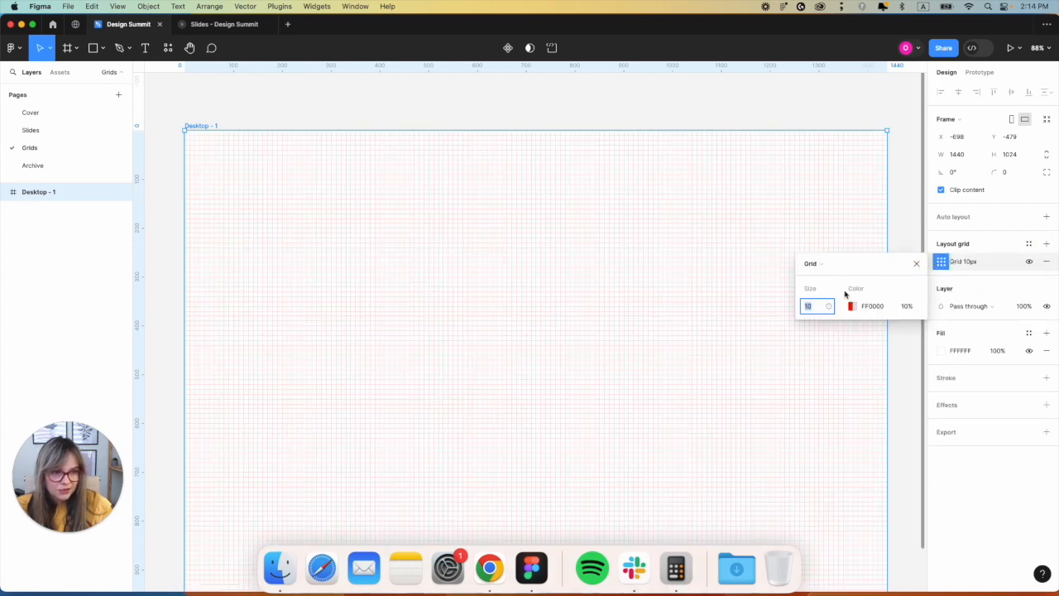
pyautogui.click(812, 263)
pyautogui.click(826, 277)
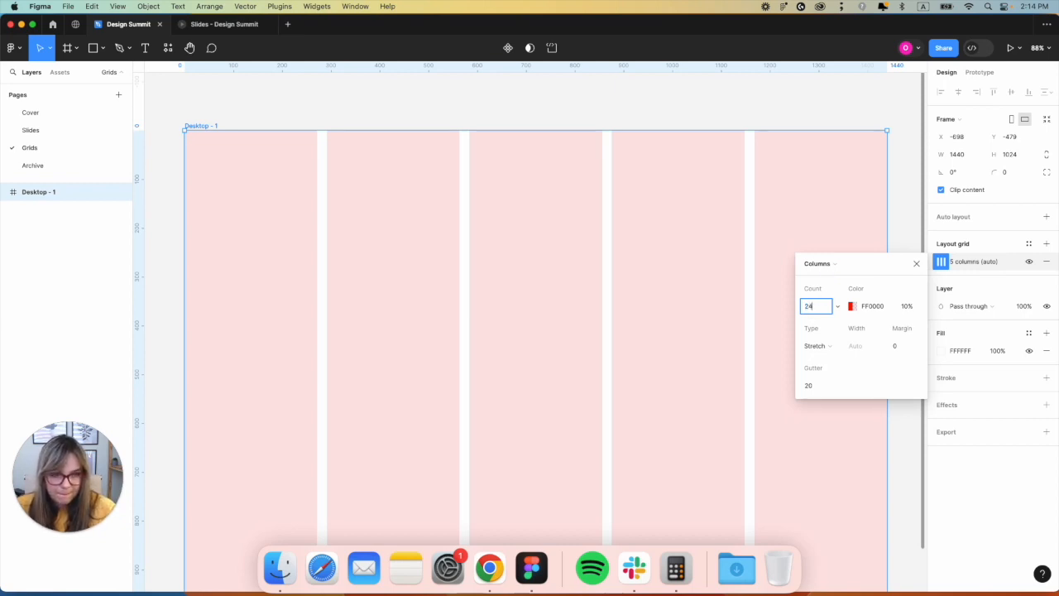
# Set the column grid's margin to 86 and its gutter to 11
pyautogui.click(899, 348)
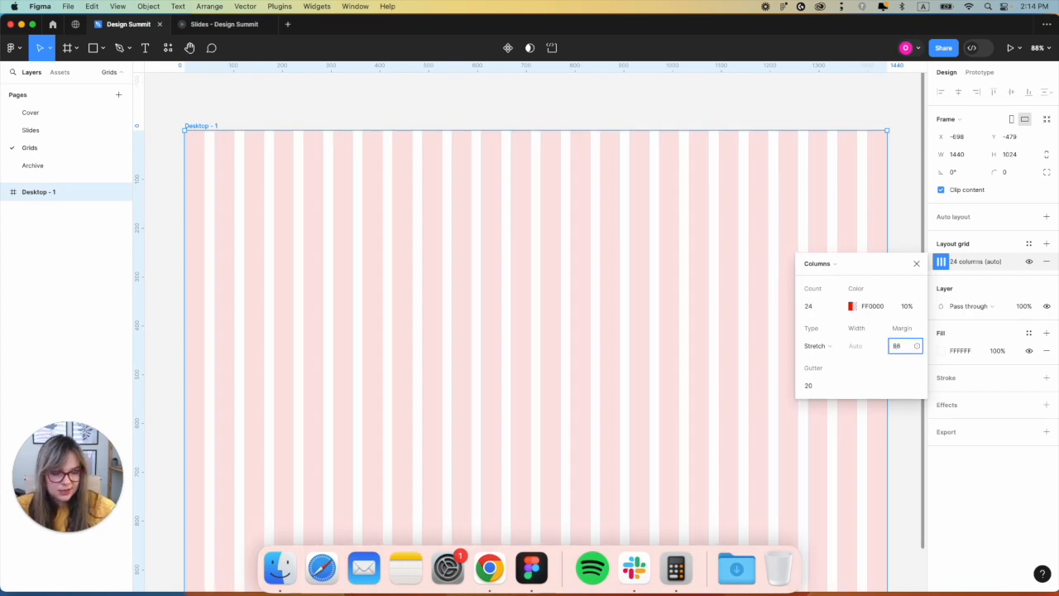
pyautogui.write('86')
pyautogui.press('Return')
pyautogui.click(810, 387)
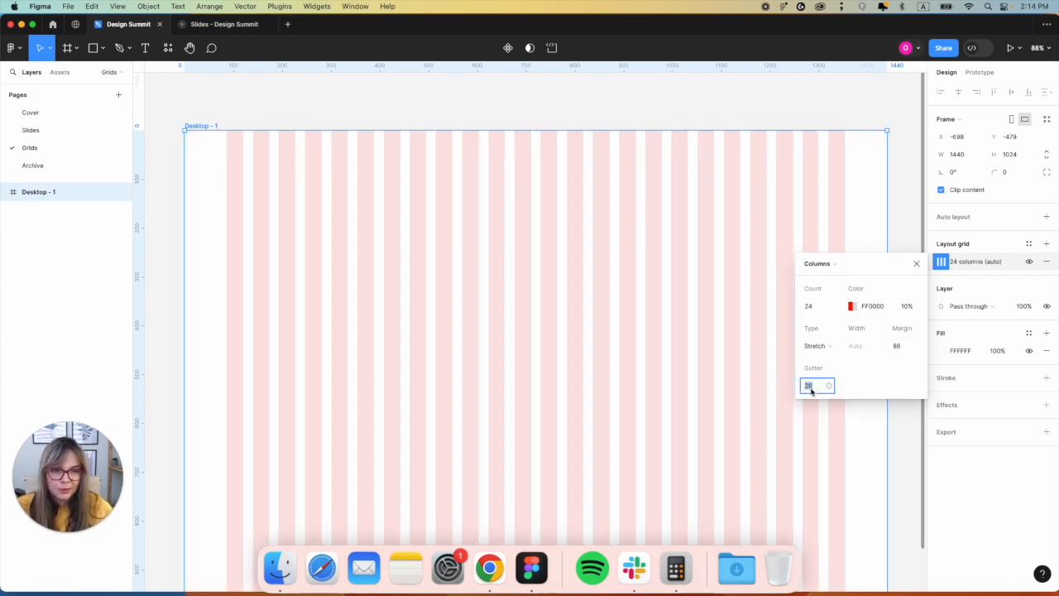
pyautogui.write('11')
pyautogui.press('Return')
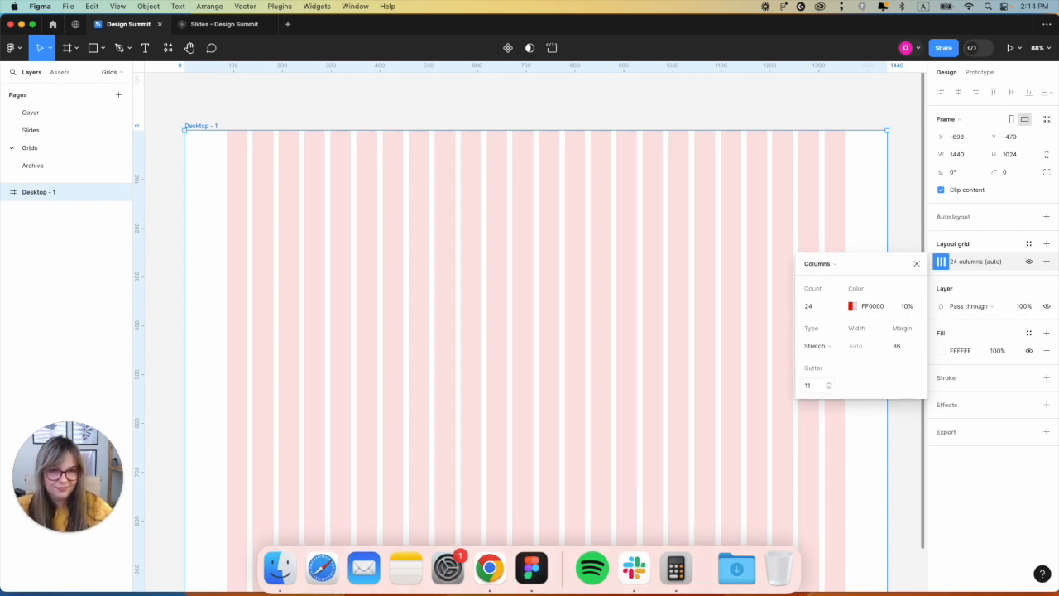
# Check the section's gap settings in Squarespace in Chrome, return to Figma, and set the column gutter to 10
pyautogui.click(490, 567)
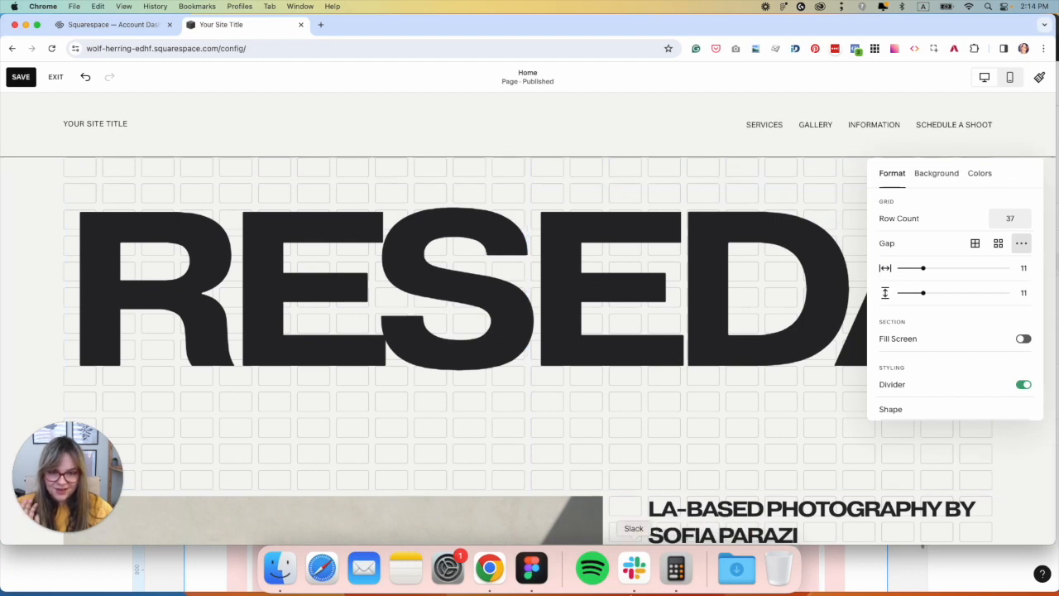
pyautogui.click(531, 568)
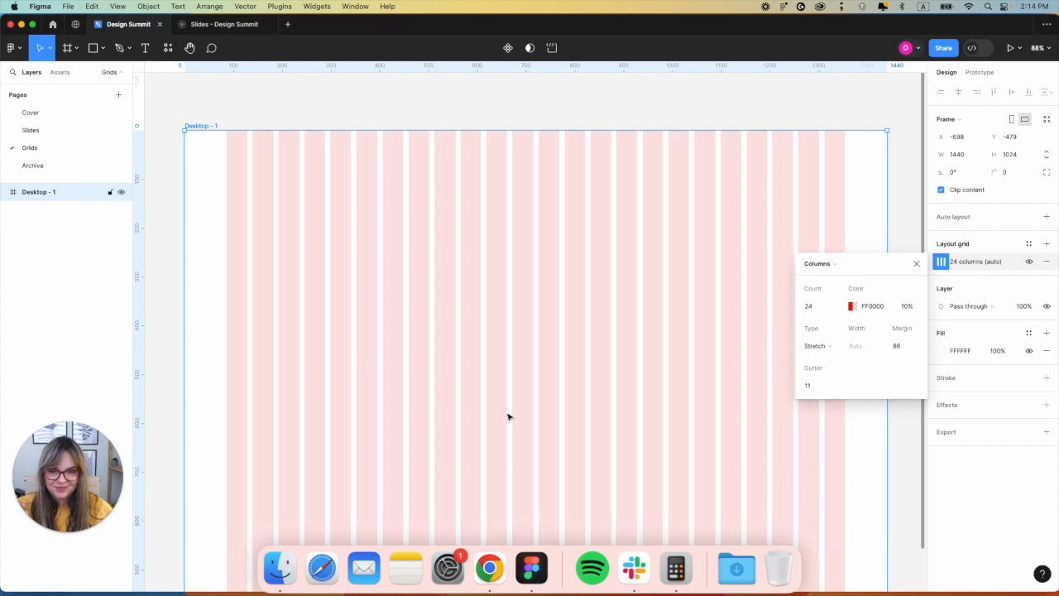
pyautogui.click(815, 387)
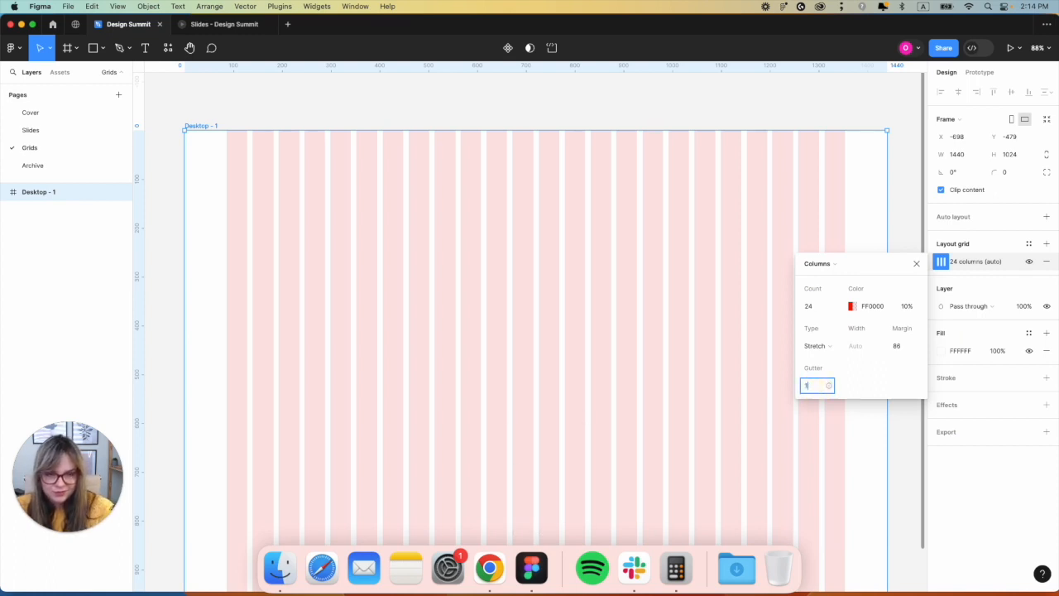
pyautogui.press('Return')
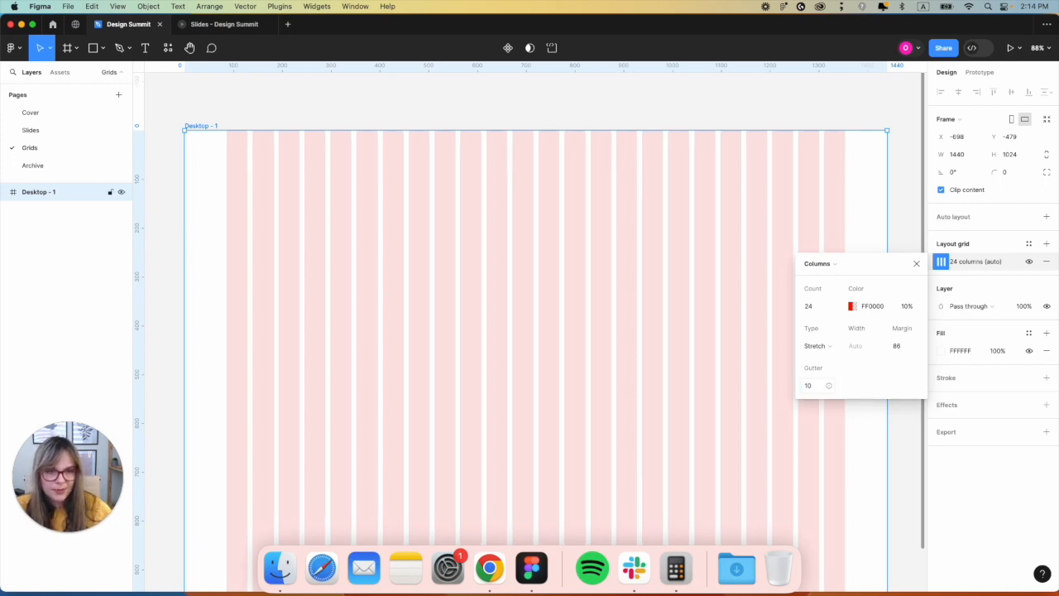
pyautogui.click(915, 239)
pyautogui.click(610, 199)
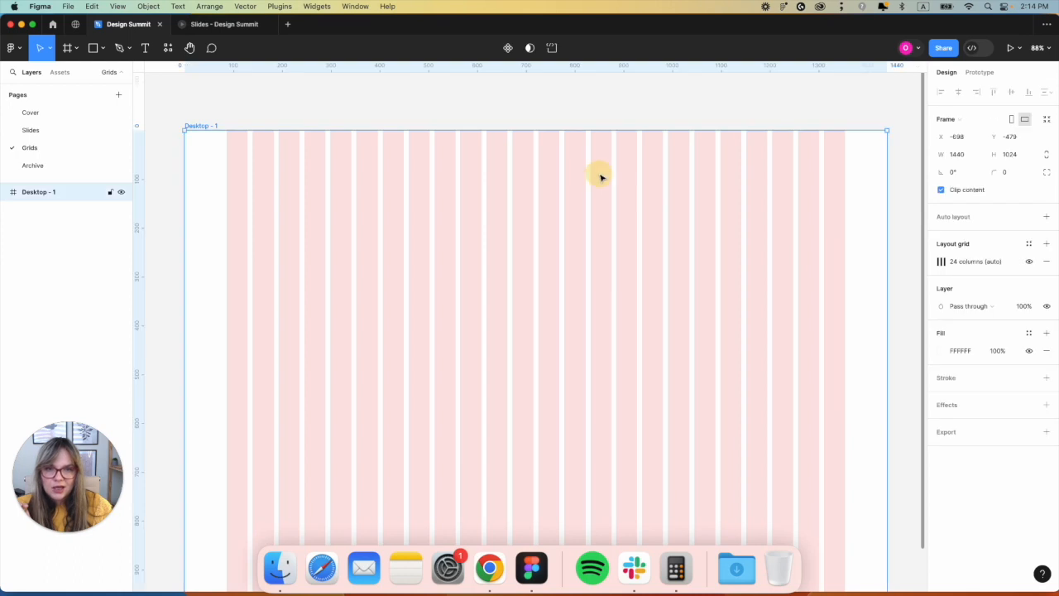
# Add a second layout grid to the Desktop frame and change its type to rows
pyautogui.click(1047, 244)
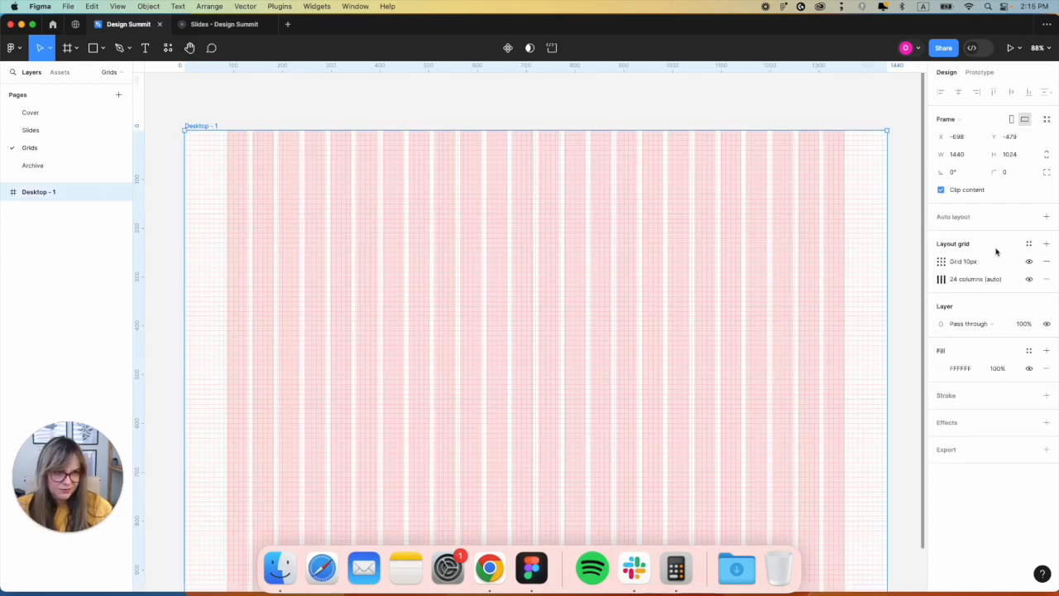
pyautogui.click(941, 262)
pyautogui.click(814, 263)
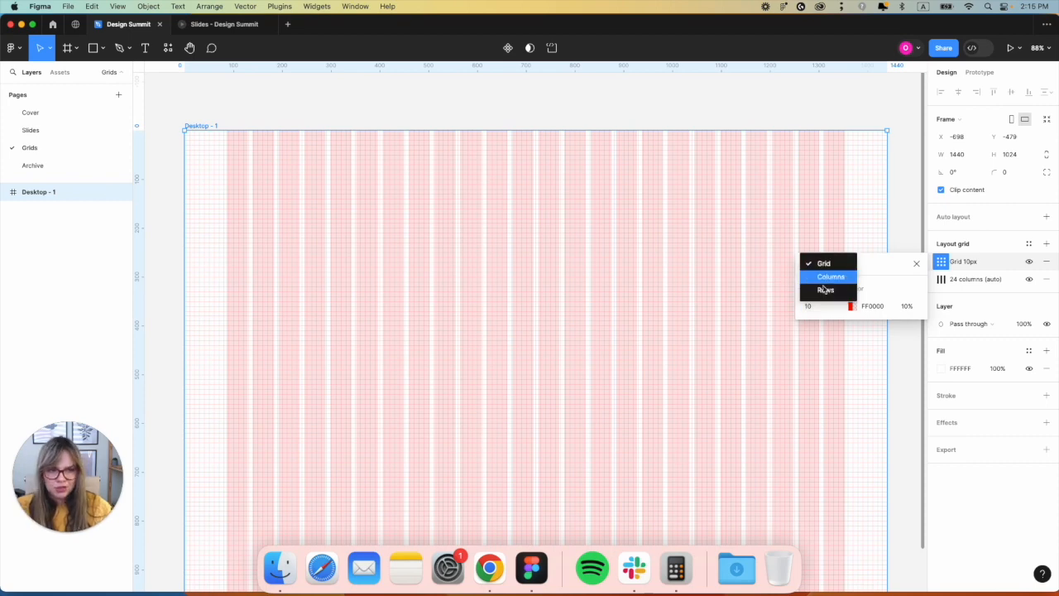
pyautogui.click(824, 291)
pyautogui.scroll(-2, 615, 320)
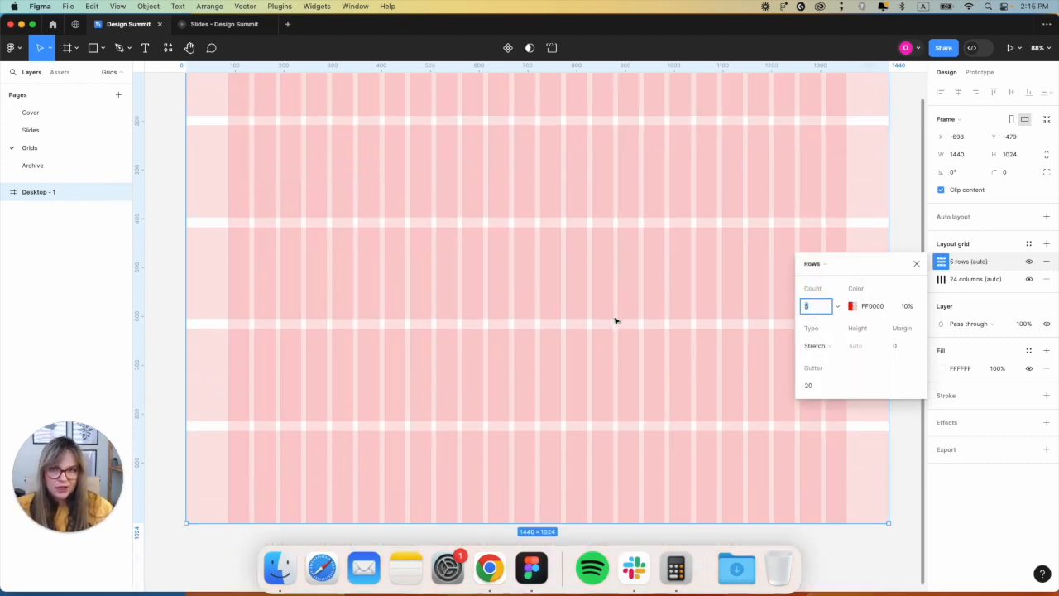
# Set the rows grid's margin to 100 and its gutter to 10
pyautogui.click(902, 352)
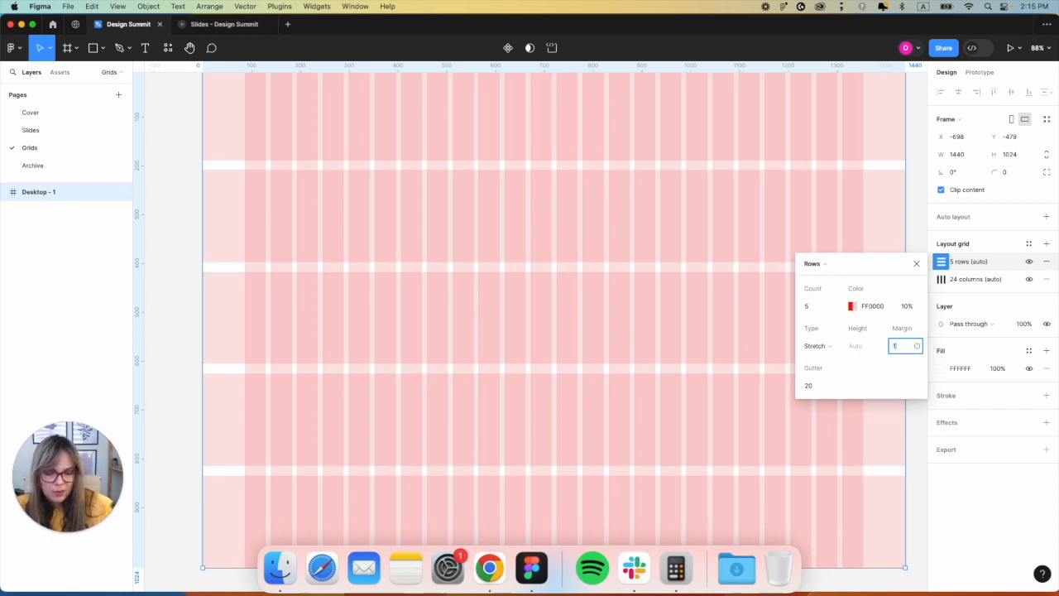
pyautogui.write('100')
pyautogui.press('Return')
pyautogui.scroll(1, 674, 330)
pyautogui.click(808, 385)
pyautogui.write('10')
pyautogui.press('Return')
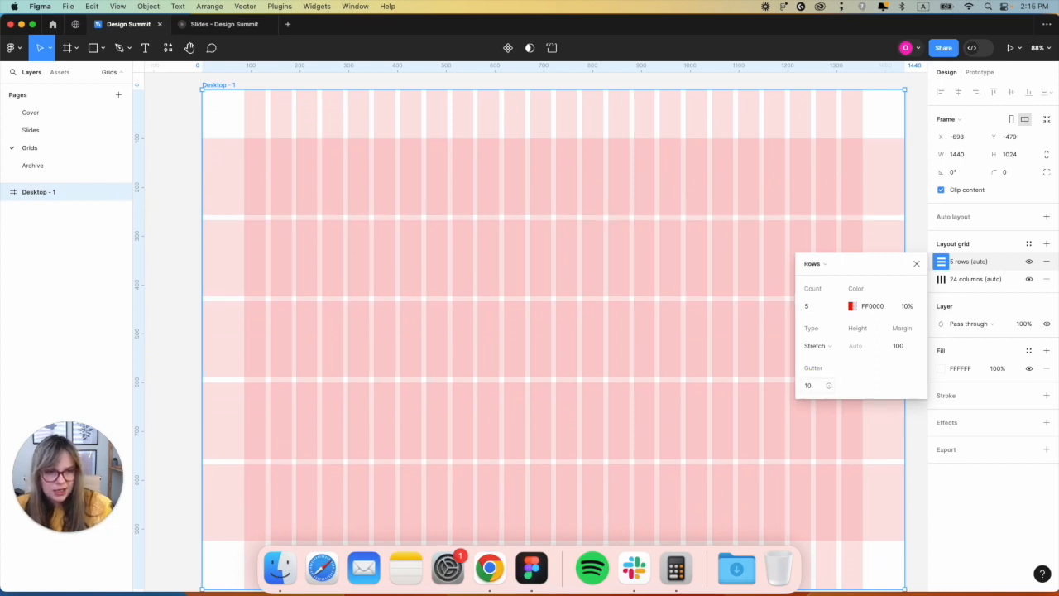
# Try row counts of 36, 24 and 22 on the rows grid
pyautogui.click(811, 307)
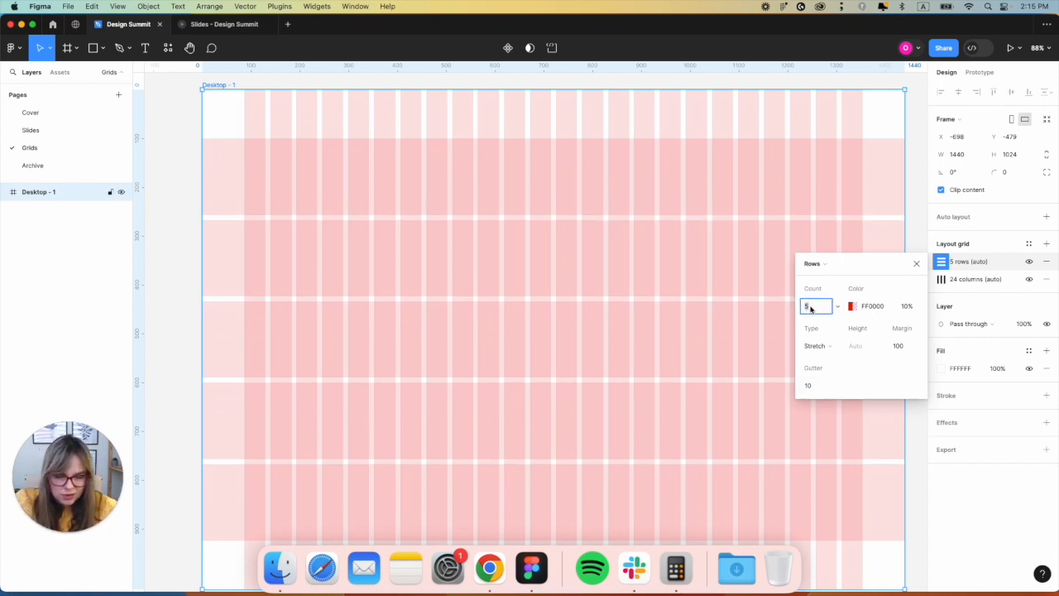
pyautogui.press('Return')
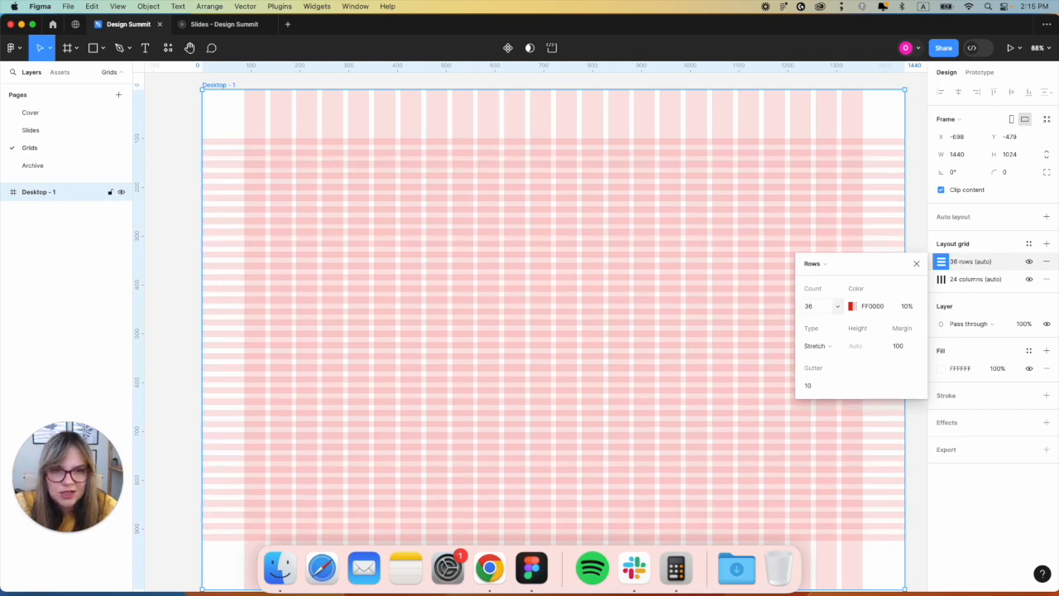
pyautogui.click(810, 308)
pyautogui.write('24')
pyautogui.press('Return')
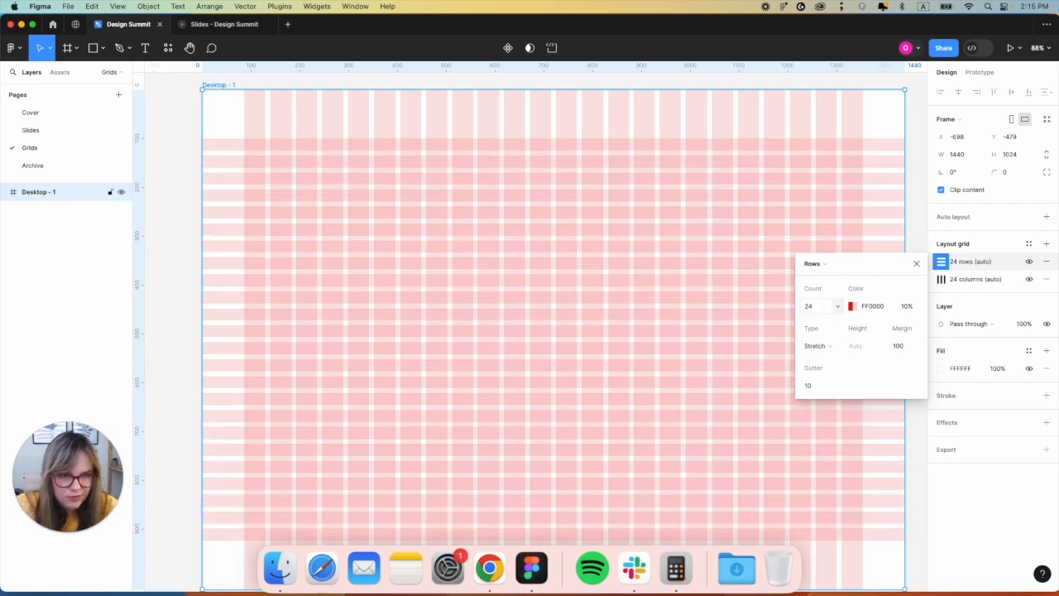
pyautogui.click(811, 308)
pyautogui.write('22')
pyautogui.press('Return')
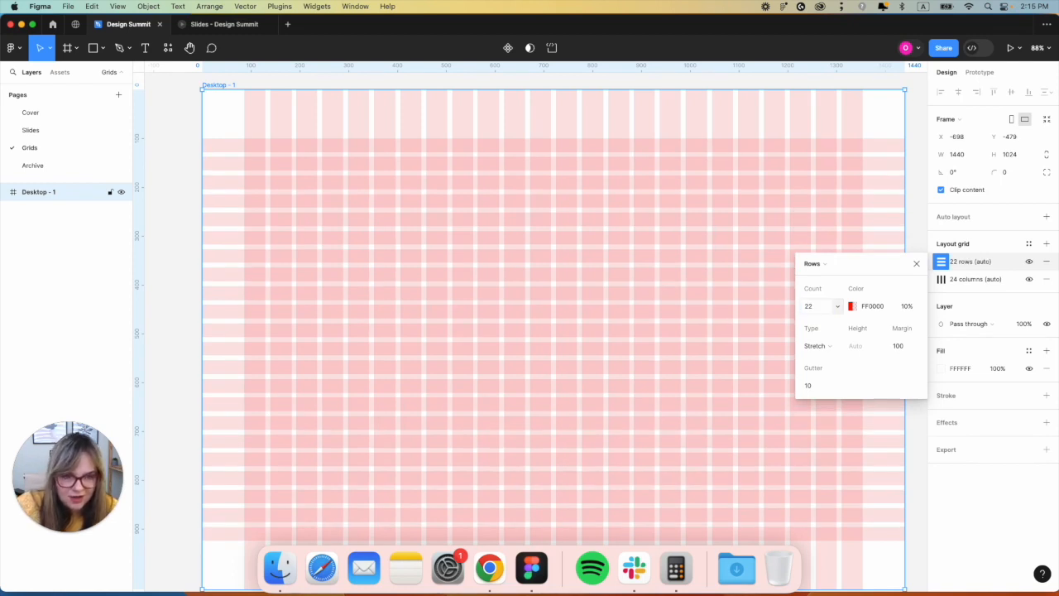
# Set the rows grid's count to 20
pyautogui.click(809, 308)
pyautogui.write('20')
pyautogui.press('Return')
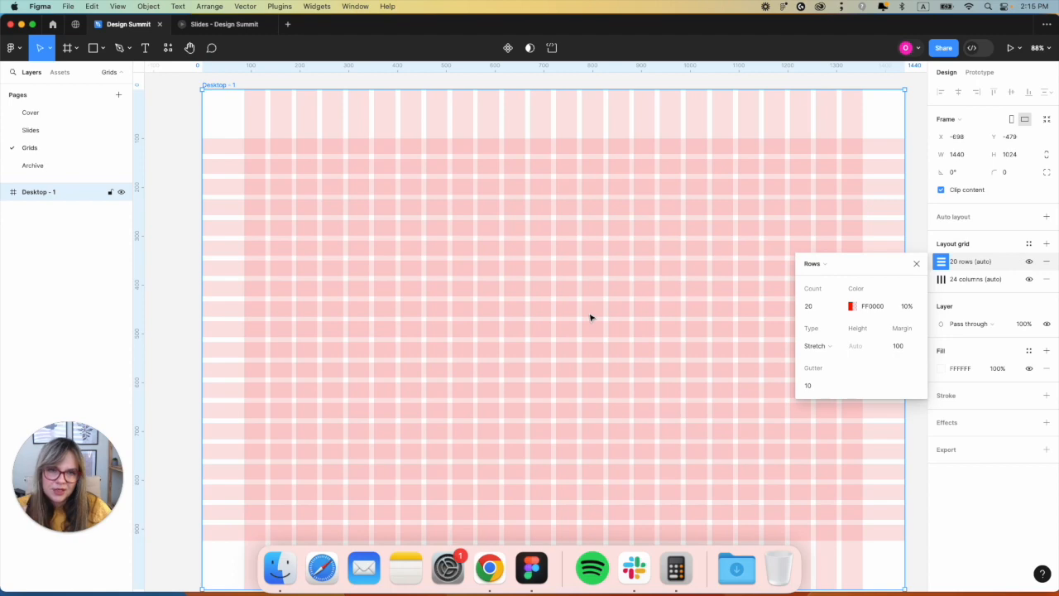
# Switch briefly to Chrome, return to Figma, hide the Desktop frame's rows grid, and deselect the frame
pyautogui.click(489, 567)
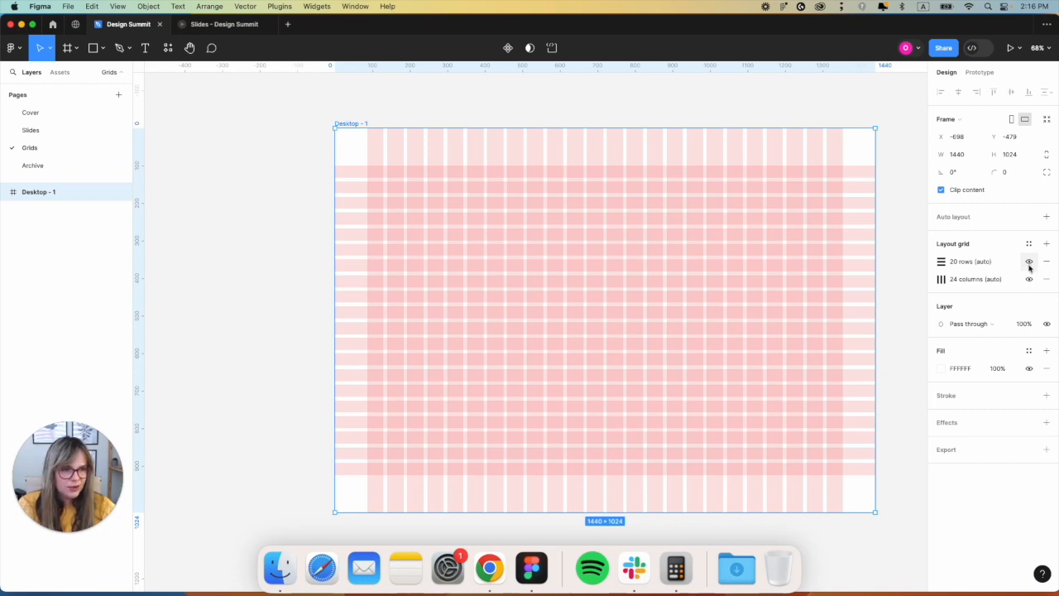
pyautogui.click(1030, 262)
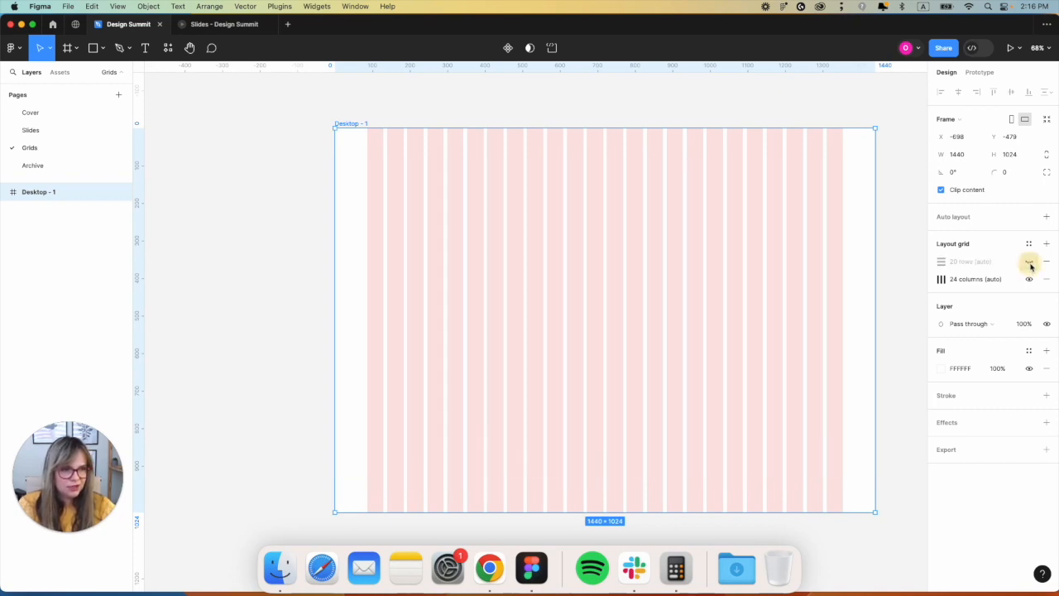
pyautogui.click(293, 254)
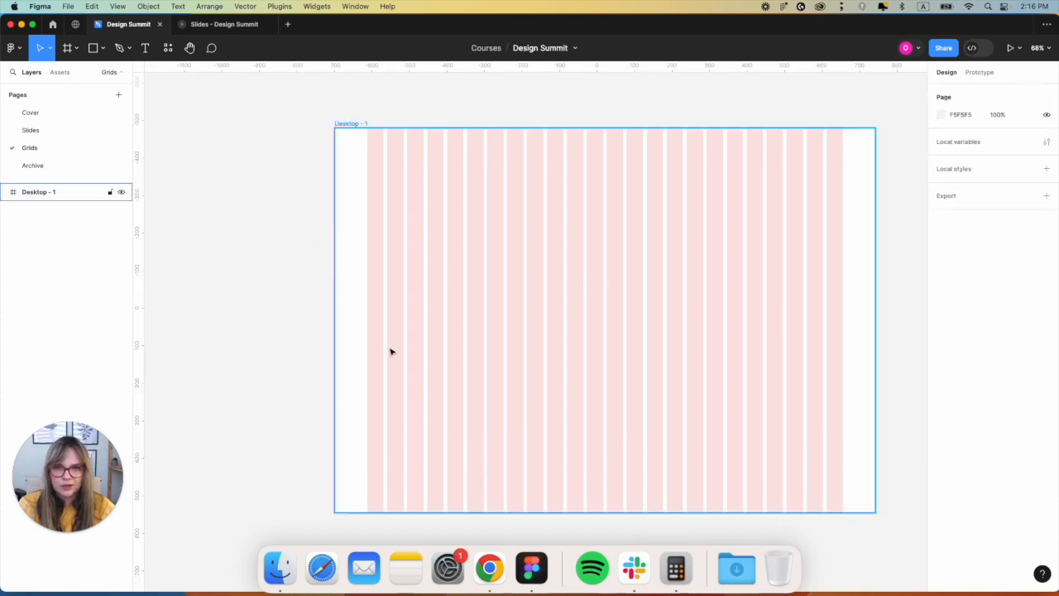
# Draw a rectangle about 715 × 610 in the upper part of the Desktop frame, ending at the frame's right edge
pyautogui.press('r')
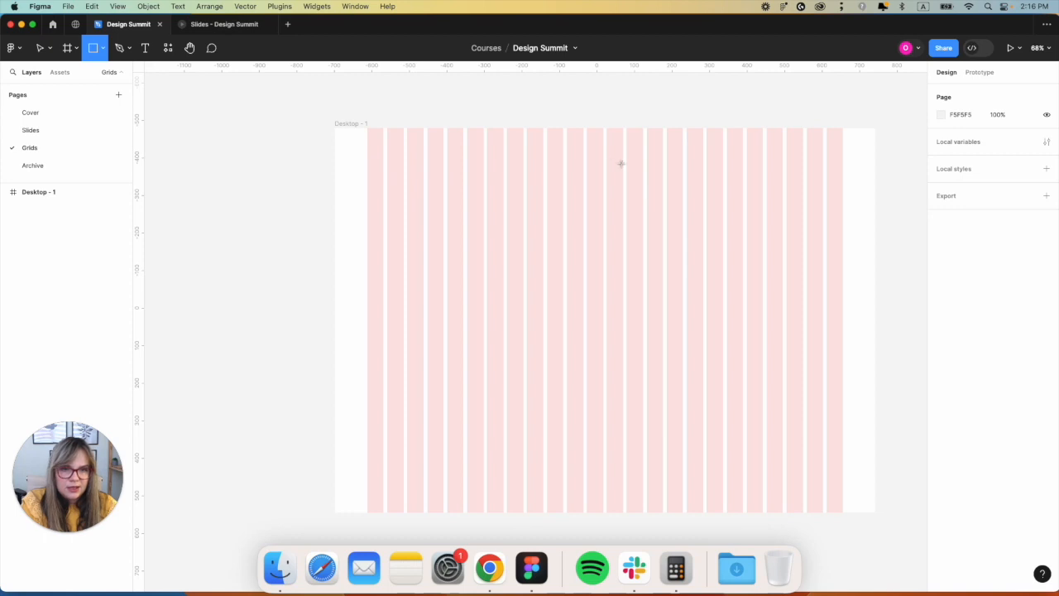
pyautogui.moveTo(607, 154)
pyautogui.mouseDown()
pyautogui.moveTo(710, 276)
pyautogui.moveTo(875, 336)
pyautogui.moveTo(877, 374)
pyautogui.mouseUp()
pyautogui.hscroll(-1, 733, 361)
pyautogui.moveTo(735, 373); pyautogui.dragTo(733, 381)
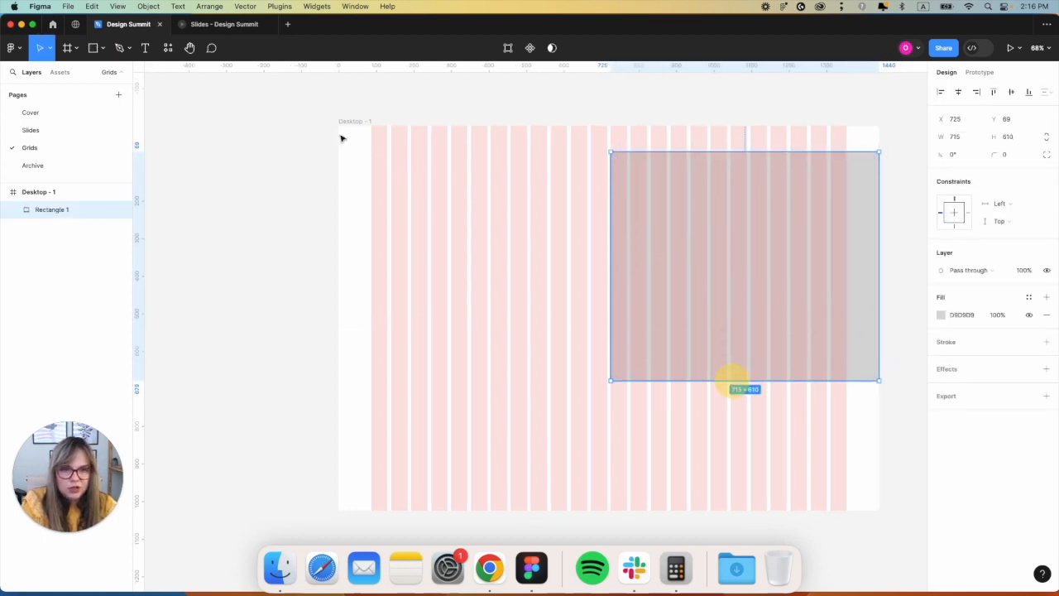
# Lengthen the Desktop frame by extending its bottom edge well below the rectangle
pyautogui.click(347, 124)
pyautogui.scroll(-5, 440, 206)
pyautogui.moveTo(444, 225); pyautogui.dragTo(494, 472)
pyautogui.scroll(8, 480, 412)
# Move the rectangle's left edge inward to the next column start, making it 662 × 610
pyautogui.click(620, 350)
pyautogui.moveTo(605, 342); pyautogui.dragTo(624, 343)
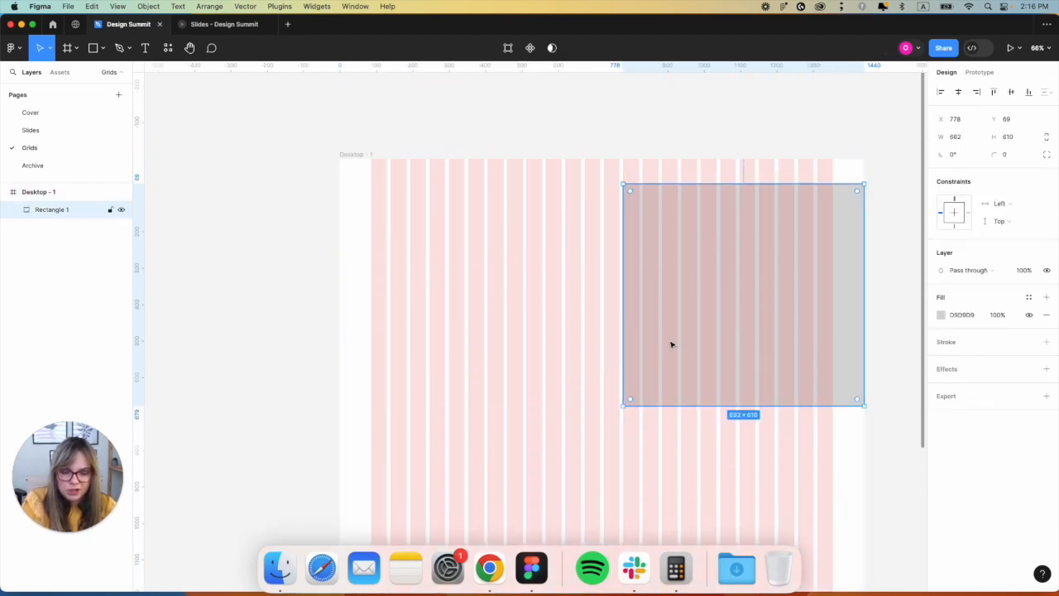
pyautogui.scroll(-3, 708, 337)
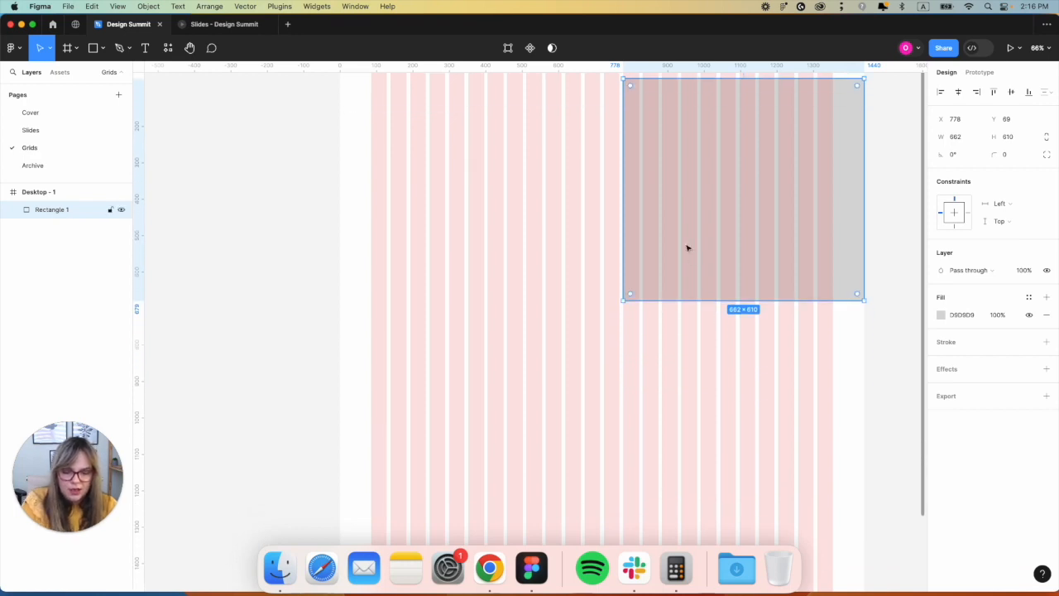
pyautogui.scroll(2, 687, 248)
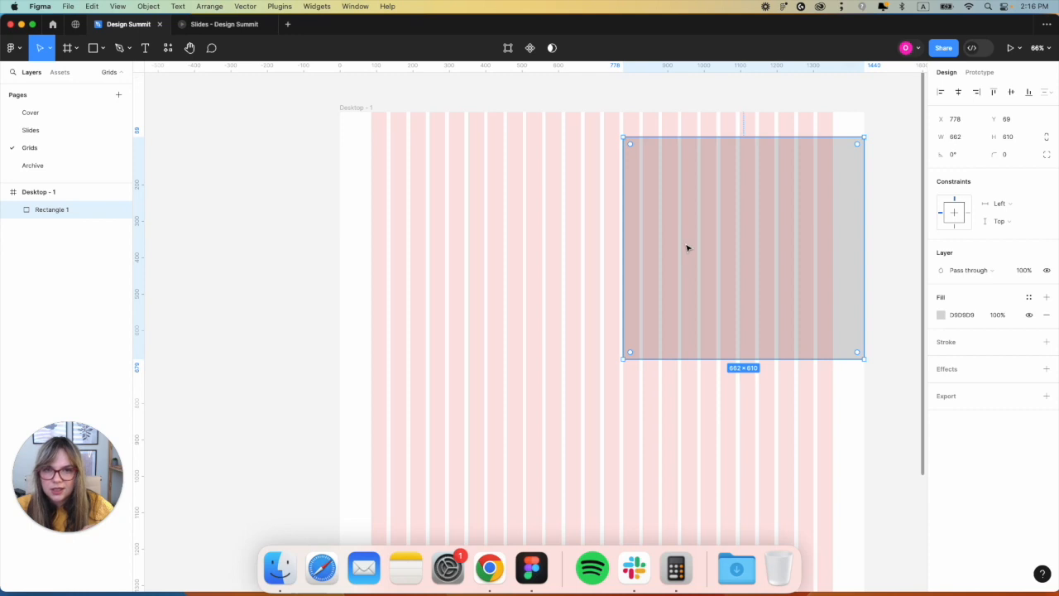
# Widen the rectangle leftward by one column to 710 × 610 and place a vertical guide along its left edge
pyautogui.scroll(-1, 355, 345)
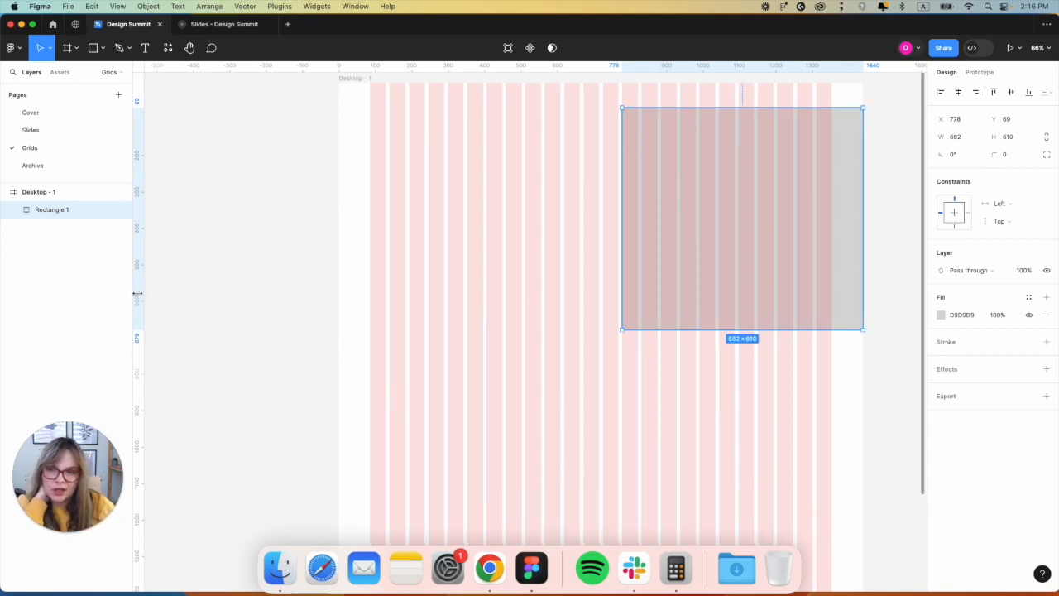
pyautogui.scroll(2, 409, 293)
pyautogui.moveTo(138, 308); pyautogui.dragTo(603, 307)
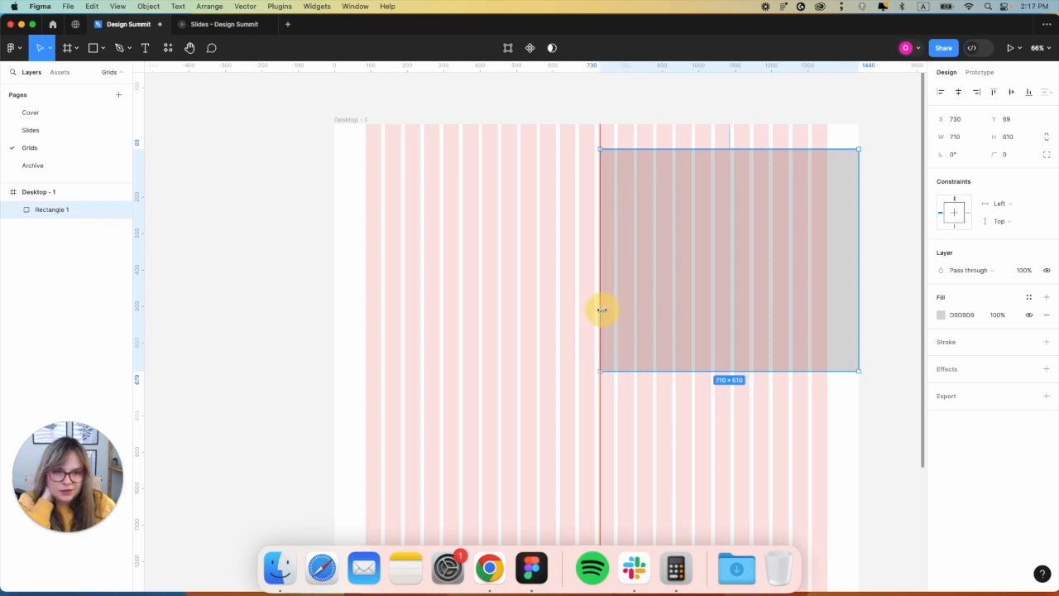
# Place a vertical guide at X 86 along the left edge of the Desktop frame's first column
pyautogui.click(600, 430)
pyautogui.scroll(-3, 599, 420)
pyautogui.moveTo(599, 418); pyautogui.dragTo(364, 431)
pyautogui.scroll(3, 423, 428)
pyautogui.click(362, 173)
pyautogui.scroll(-1, 362, 173)
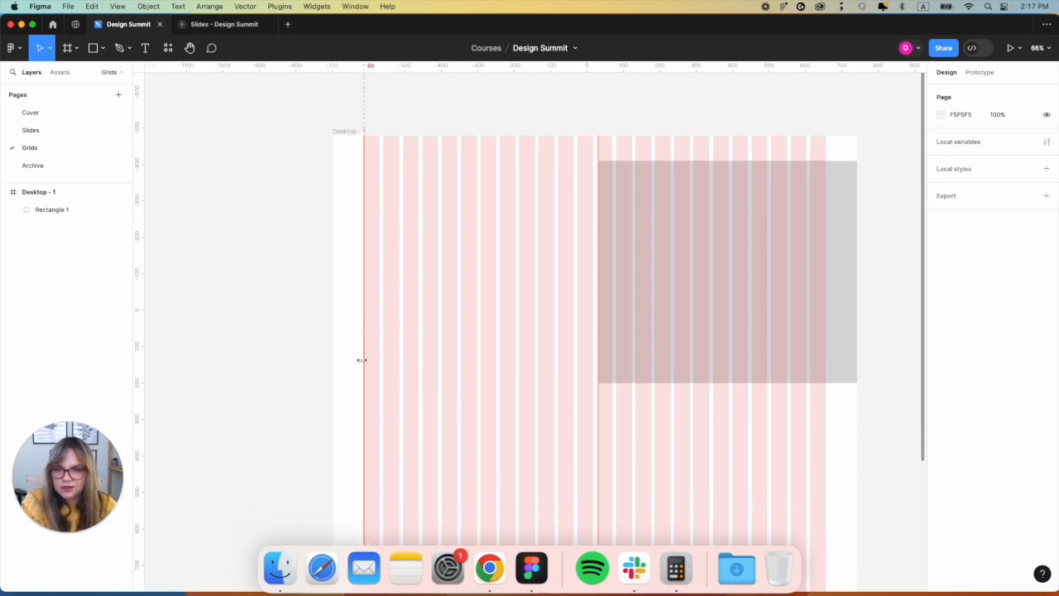
# Place two more vertical guides at the starts of the seventh and nineteenth columns to divide the grid into quarters
pyautogui.scroll(-1, 634, 346)
pyautogui.click(650, 305)
pyautogui.scroll(-3, 496, 248)
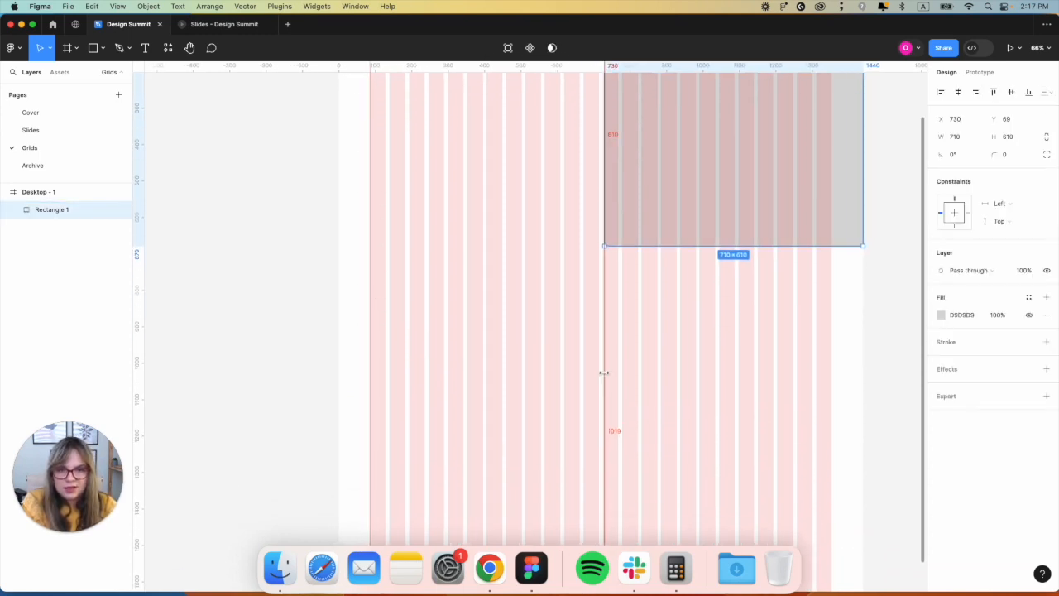
pyautogui.moveTo(374, 374); pyautogui.dragTo(724, 432)
pyautogui.press('Escape')
pyautogui.scroll(3, 747, 435)
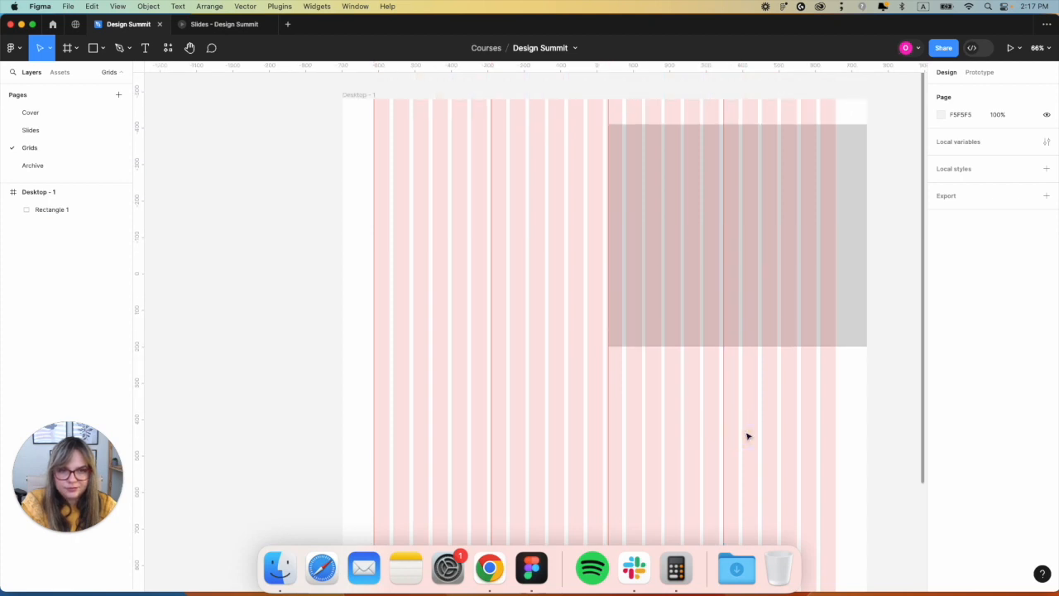
# Duplicate the 710 × 610 rectangle diagonally below in the left half of the Desktop frame, at X 10, Y 709
pyautogui.click(642, 282)
pyautogui.scroll(-4, 695, 140)
pyautogui.moveTo(695, 140); pyautogui.dragTo(431, 373)
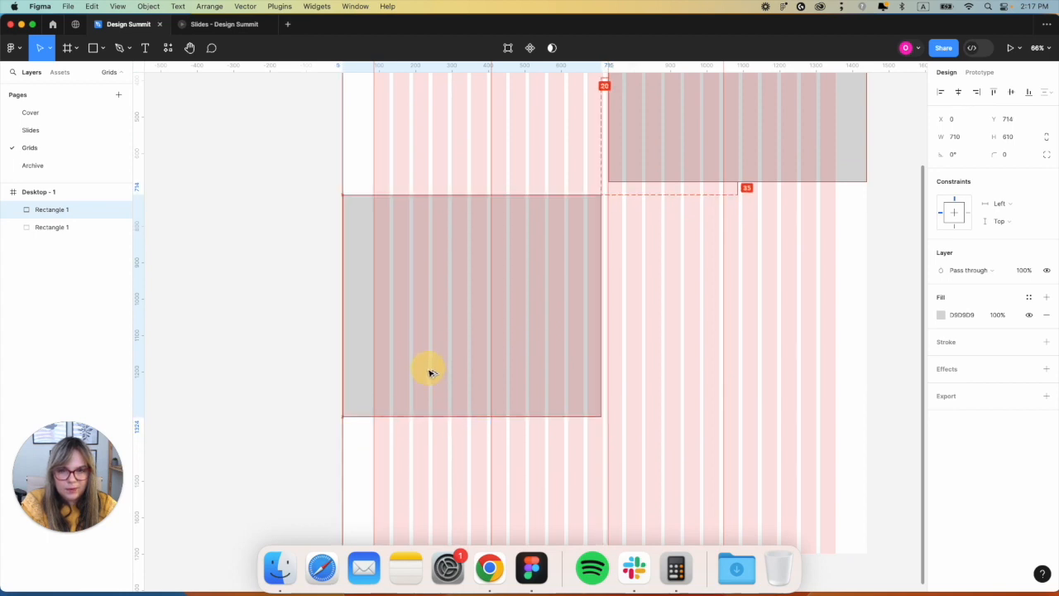
pyautogui.scroll(-3, 483, 217)
pyautogui.scroll(6, 612, 286)
# Pull both large rectangles' outer edges in to the grid: the upper to the last column's end, the lower to X 86, 634 wide
pyautogui.click(828, 182)
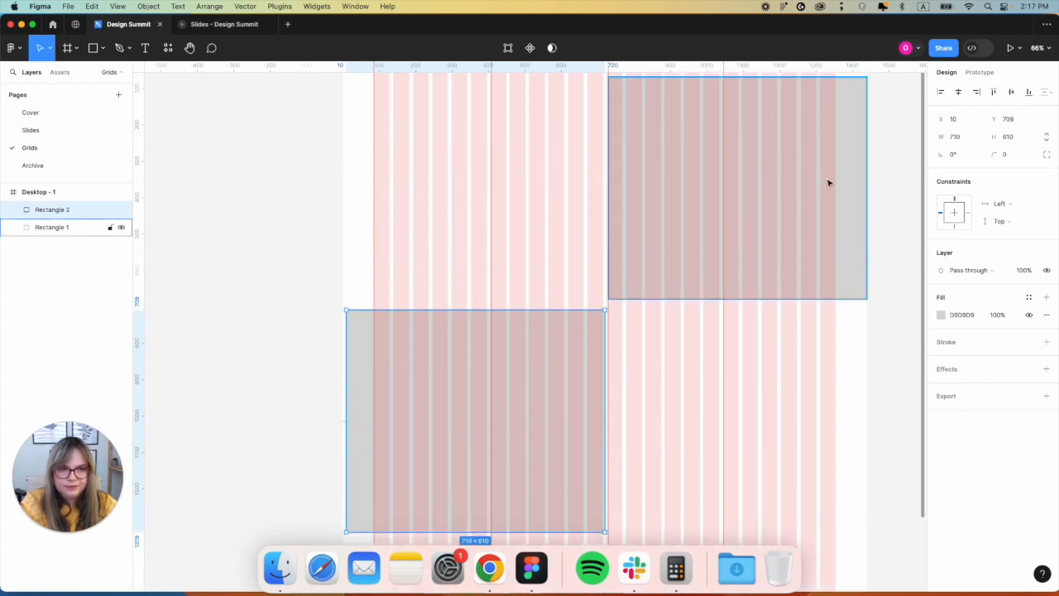
pyautogui.moveTo(866, 185); pyautogui.dragTo(835, 184)
pyautogui.press('Escape')
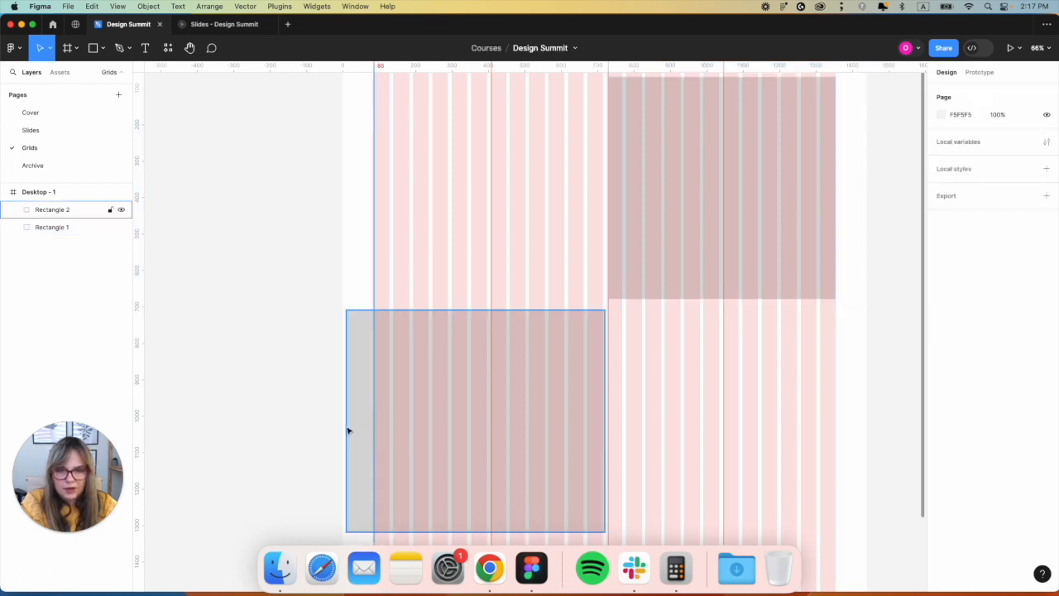
pyautogui.click(348, 433)
pyautogui.moveTo(357, 435); pyautogui.dragTo(373, 437)
pyautogui.scroll(6, 531, 330)
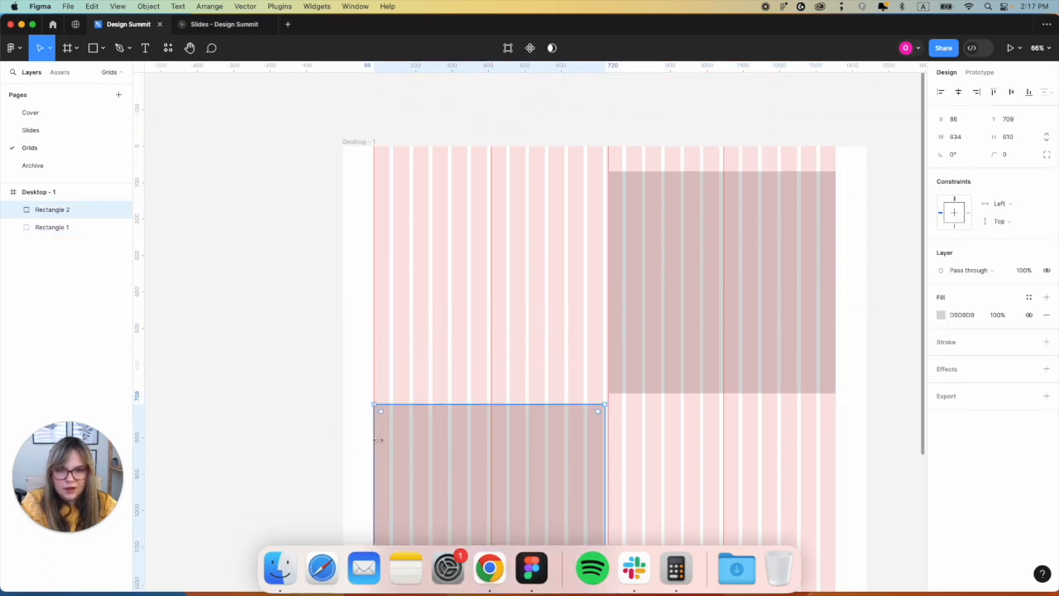
# Draw a 150 × 32 header rectangle at the first column and duplicate it to X 1204, Y 23, ending at the last column
pyautogui.press('Escape')
pyautogui.press('r')
pyautogui.moveTo(372, 299)
pyautogui.mouseDown()
pyautogui.moveTo(430, 312)
pyautogui.moveTo(817, 308)
pyautogui.moveTo(809, 308)
pyautogui.mouseUp()
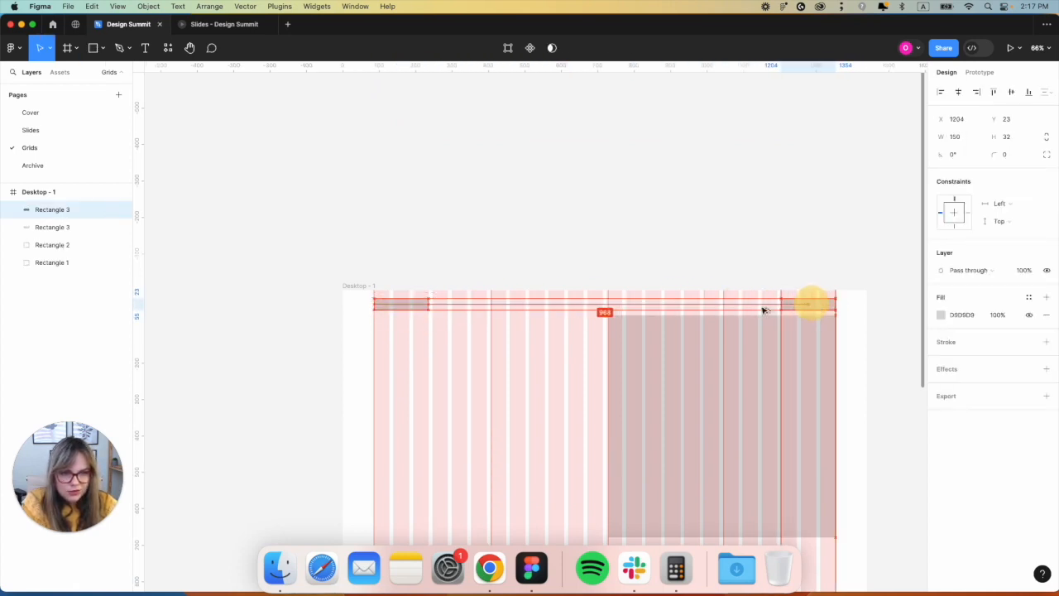
pyautogui.scroll(-8, 704, 333)
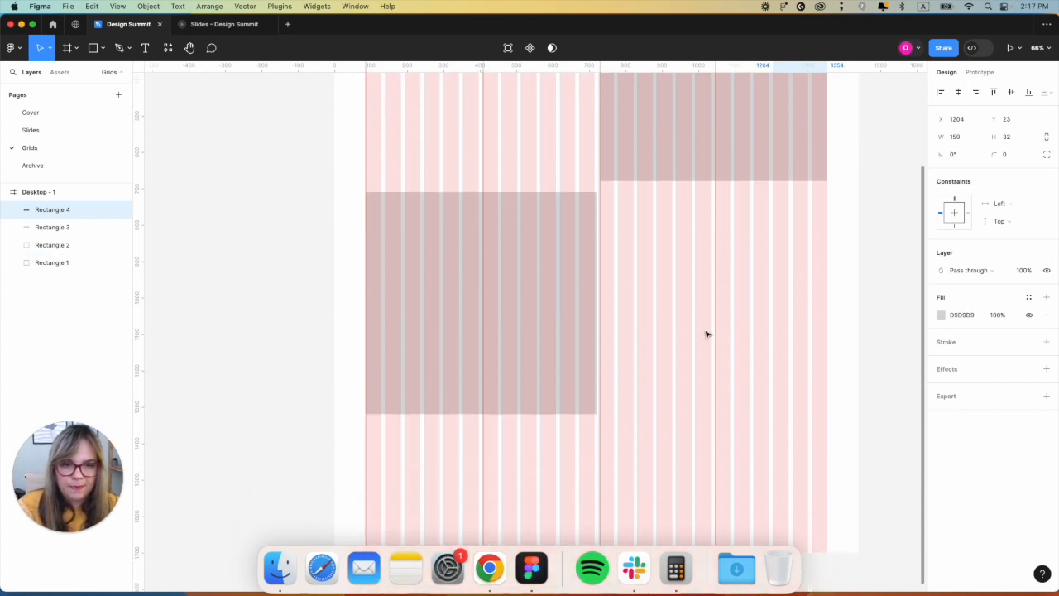
# Narrow the large lower-left rectangle to 629 × 610 by moving its right edge to the twelfth column's end
pyautogui.scroll(-2, 707, 334)
pyautogui.click(574, 256)
pyautogui.moveTo(595, 246); pyautogui.dragTo(594, 247)
# Lengthen the Desktop frame to 2463 by extending its bottom edge
pyautogui.scroll(10, 593, 248)
pyautogui.scroll(-1, 365, 300)
pyautogui.click(362, 297)
pyautogui.scroll(-20, 362, 298)
pyautogui.moveTo(579, 240); pyautogui.dragTo(569, 520)
# Draw a 314 × 360 rectangle below the large ones and duplicate it three times across the row, aligned to the quarter guides
pyautogui.press('r')
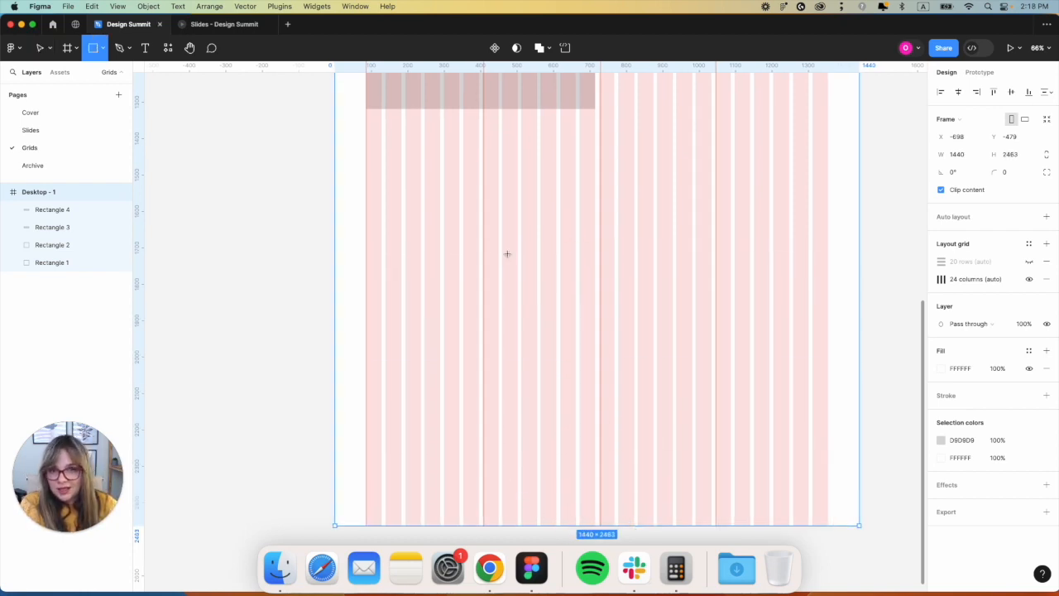
pyautogui.scroll(3, 507, 254)
pyautogui.scroll(3, 507, 254)
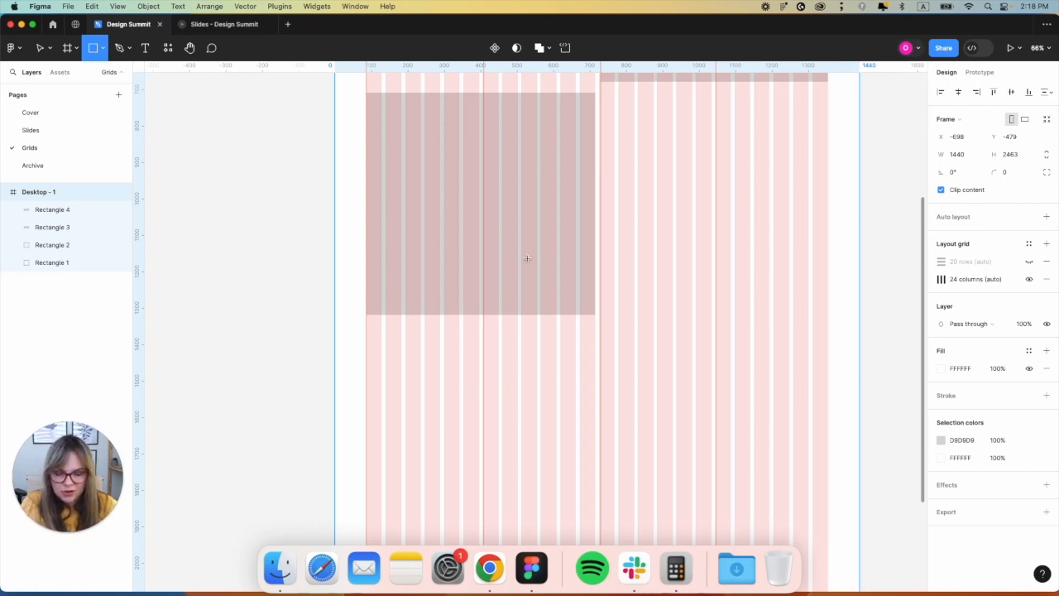
pyautogui.scroll(-5, 539, 373)
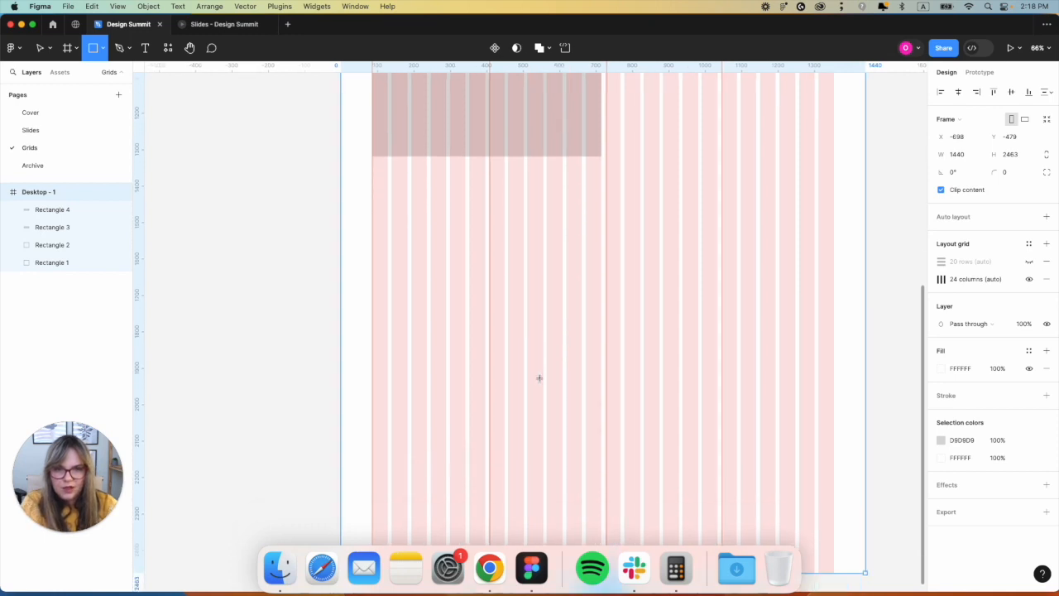
pyautogui.moveTo(372, 224)
pyautogui.mouseDown()
pyautogui.moveTo(412, 295)
pyautogui.moveTo(480, 368)
pyautogui.moveTo(486, 358)
pyautogui.mouseUp()
pyautogui.moveTo(461, 309)
pyautogui.mouseDown()
pyautogui.moveTo(503, 300)
pyautogui.moveTo(782, 313)
pyautogui.mouseUp()
# Narrow each of the four row rectangles by one column from its right edge, leaving a one-column space between them
pyautogui.moveTo(835, 307)
pyautogui.mouseDown()
pyautogui.moveTo(802, 307)
pyautogui.moveTo(815, 307)
pyautogui.mouseUp()
pyautogui.click(676, 305)
pyautogui.moveTo(721, 301); pyautogui.dragTo(698, 301)
pyautogui.click(550, 298)
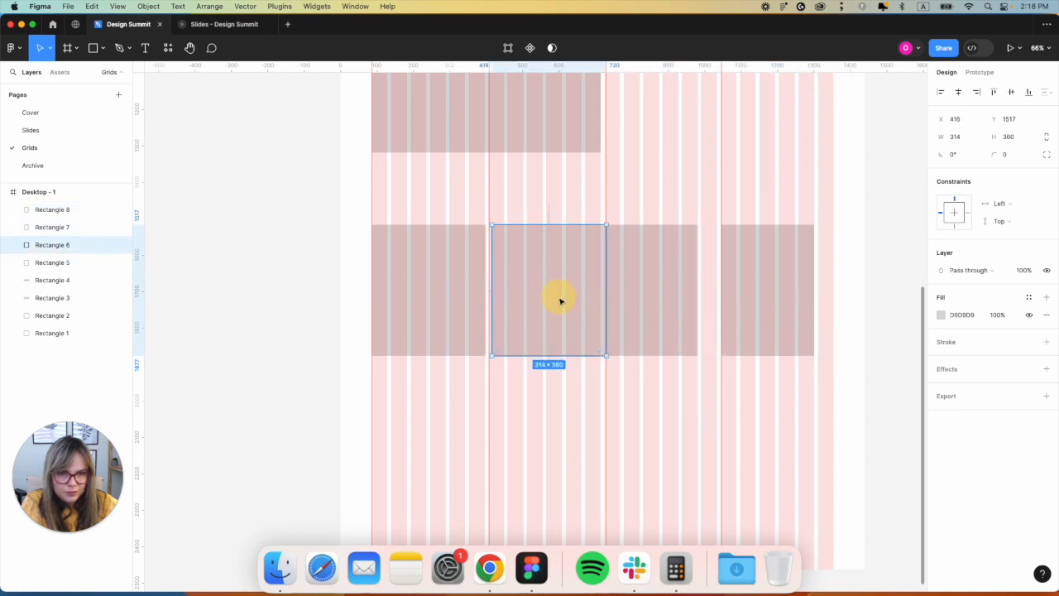
pyautogui.moveTo(604, 301); pyautogui.dragTo(577, 297)
pyautogui.click(472, 305)
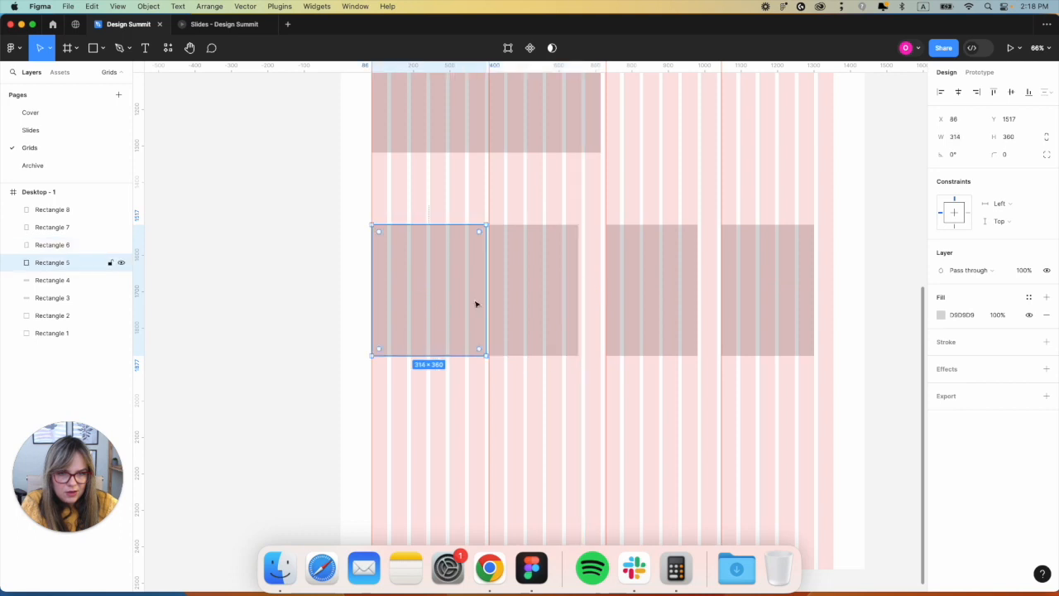
pyautogui.moveTo(480, 298); pyautogui.dragTo(466, 298)
# Duplicate the large 629 × 610 rectangle below the row of four and resize the copy to 1266 × 596 across all columns
pyautogui.scroll(3, 539, 249)
pyautogui.click(591, 300)
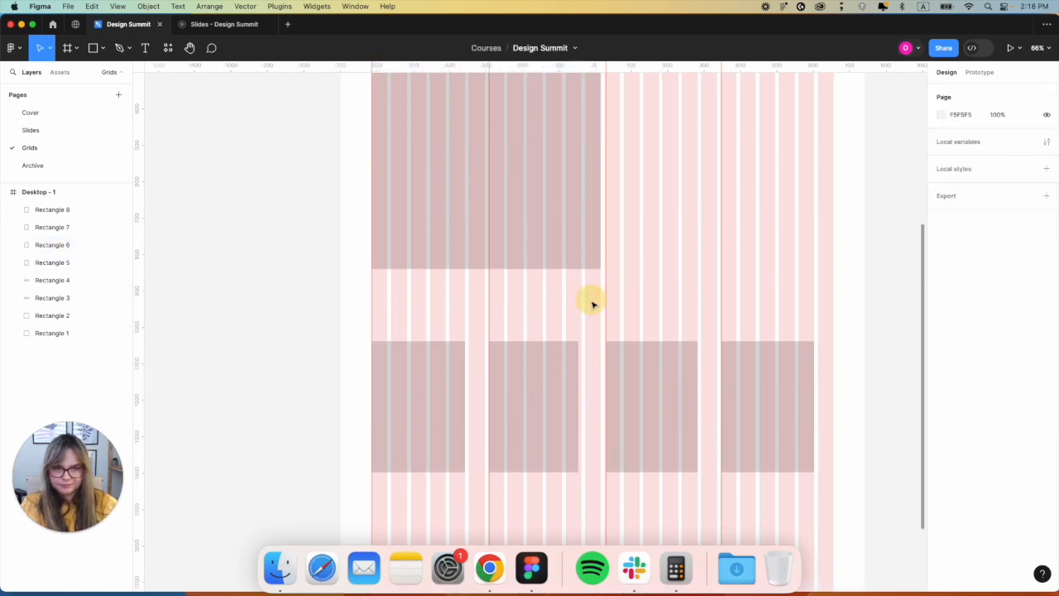
pyautogui.scroll(4, 592, 305)
pyautogui.scroll(-5, 592, 305)
pyautogui.scroll(1, 506, 115)
pyautogui.click(506, 117)
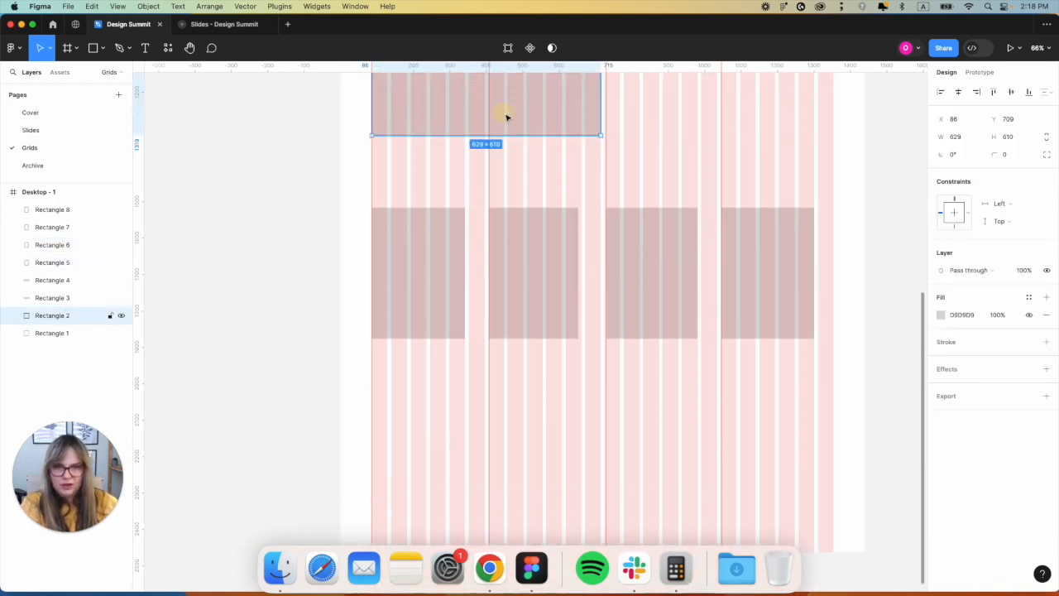
pyautogui.moveTo(512, 101); pyautogui.dragTo(536, 492)
pyautogui.moveTo(598, 469); pyautogui.dragTo(833, 474)
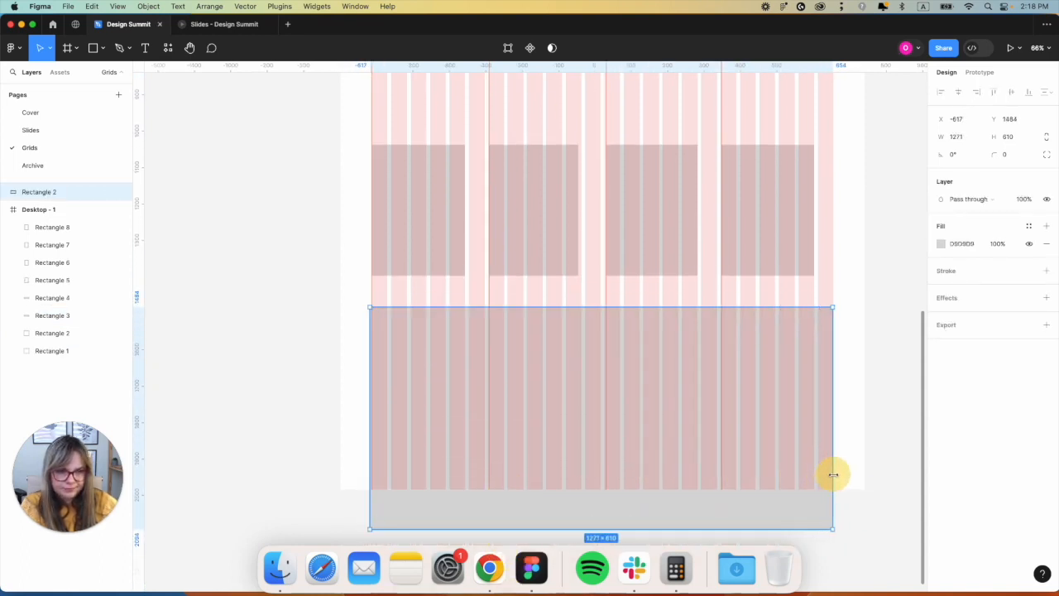
pyautogui.moveTo(562, 308); pyautogui.dragTo(562, 313)
pyautogui.moveTo(365, 391); pyautogui.dragTo(371, 390)
# Review the whole Desktop frame layout, checking how the rectangles align with the columns and guides
pyautogui.scroll(10, 373, 392)
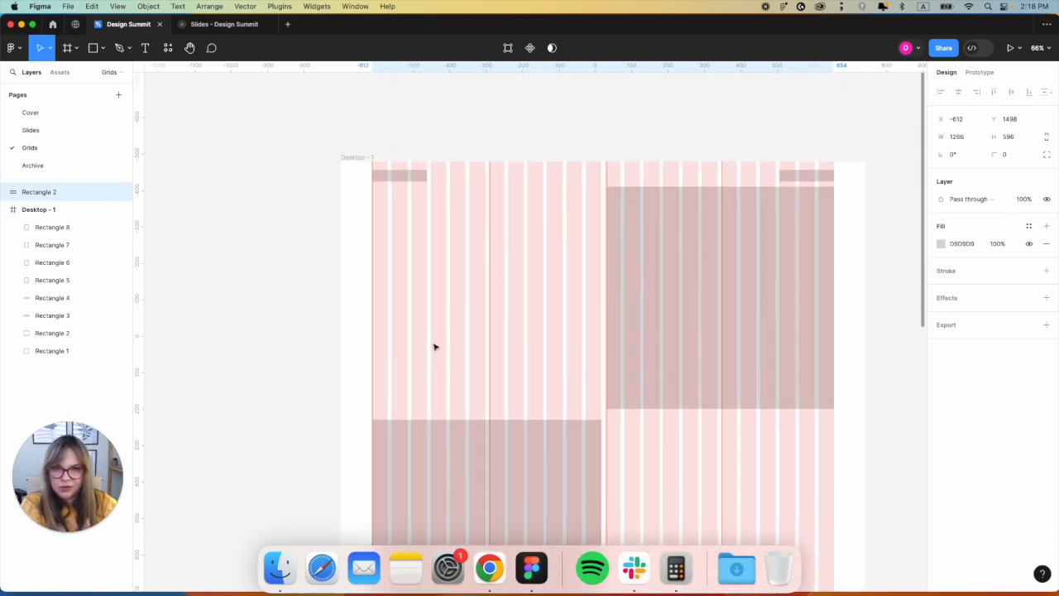
pyautogui.scroll(-4, 406, 288)
pyautogui.scroll(2, 405, 288)
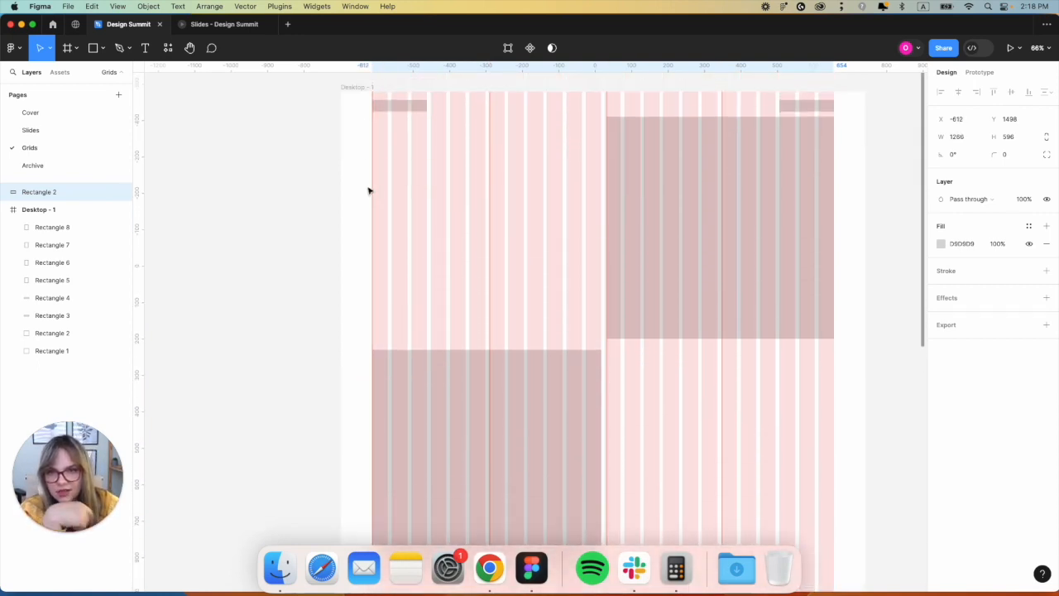
pyautogui.scroll(-8, 385, 438)
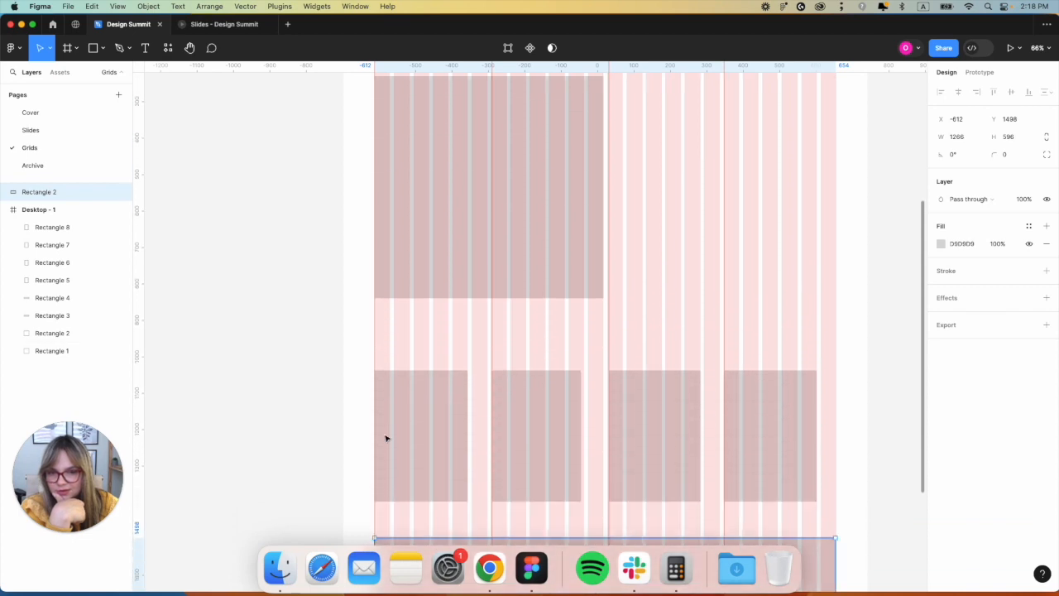
pyautogui.scroll(-3, 386, 439)
pyautogui.scroll(10, 386, 438)
pyautogui.scroll(-2, 419, 411)
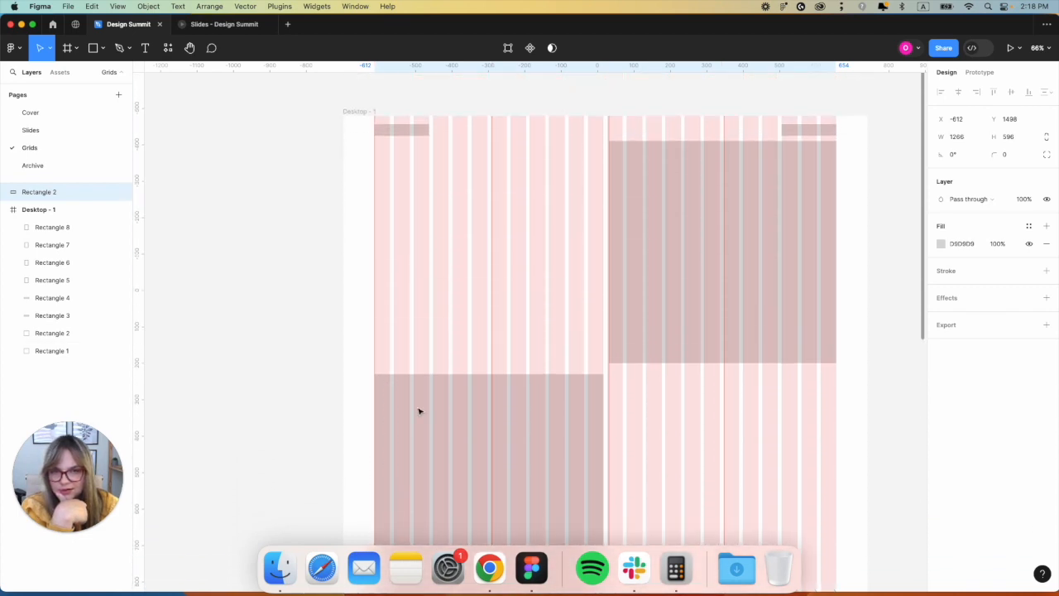
pyautogui.scroll(-10, 574, 352)
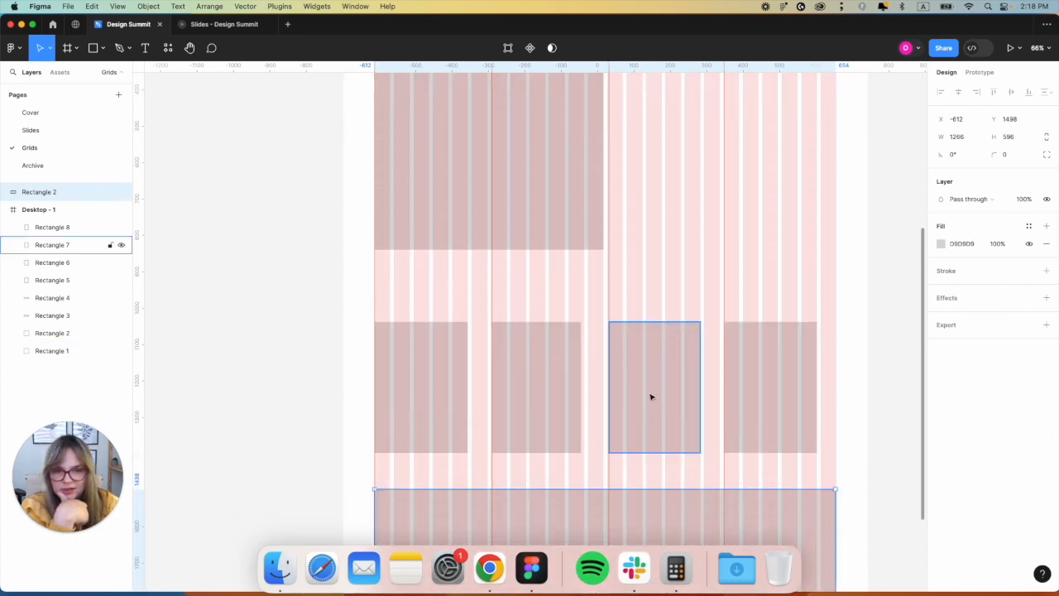
pyautogui.scroll(9, 404, 203)
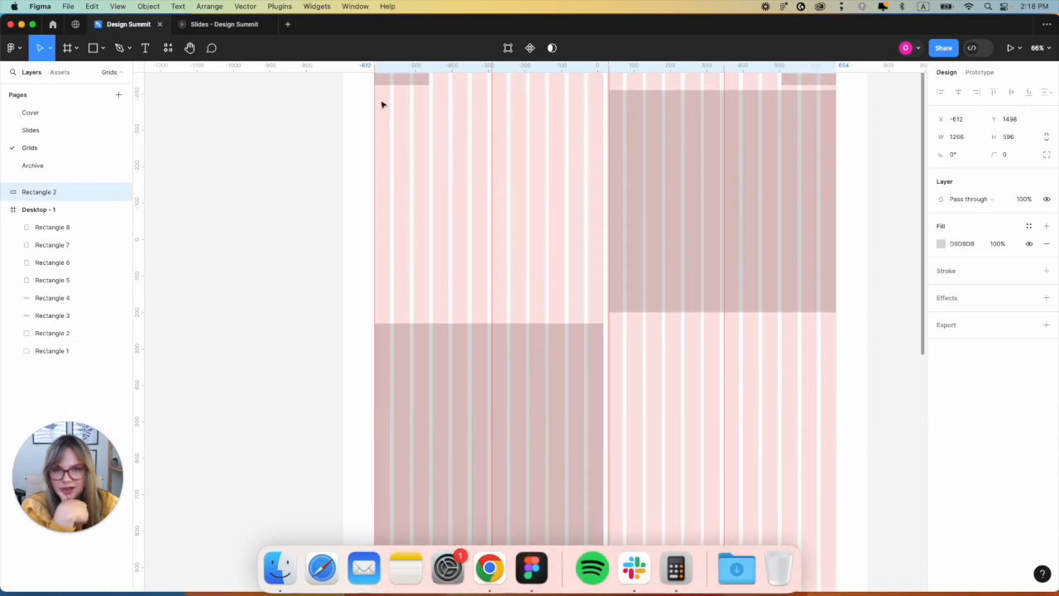
pyautogui.scroll(-5, 473, 375)
pyautogui.scroll(-5, 414, 494)
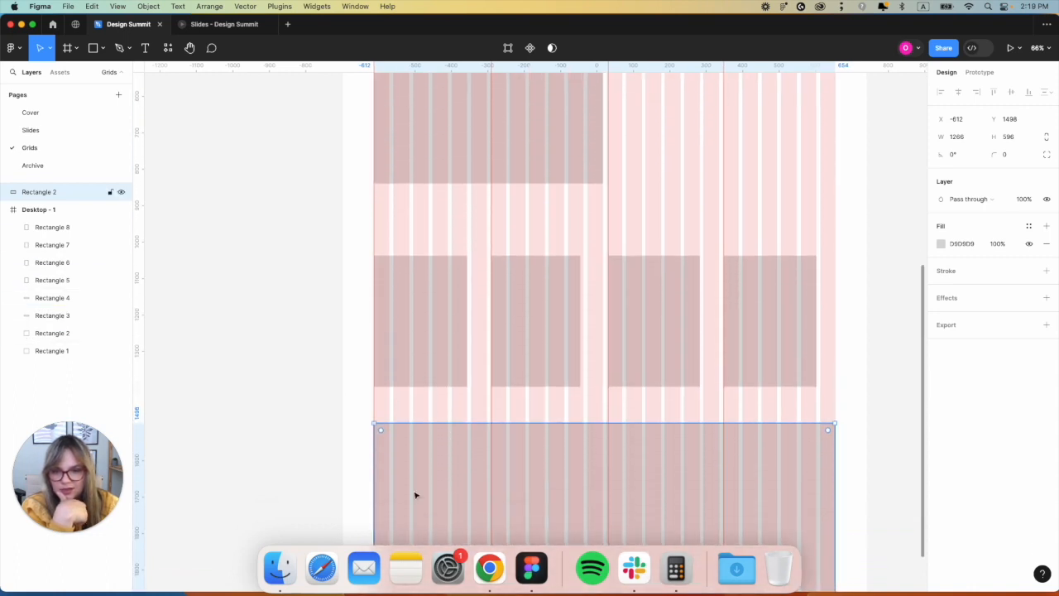
pyautogui.scroll(1, 416, 495)
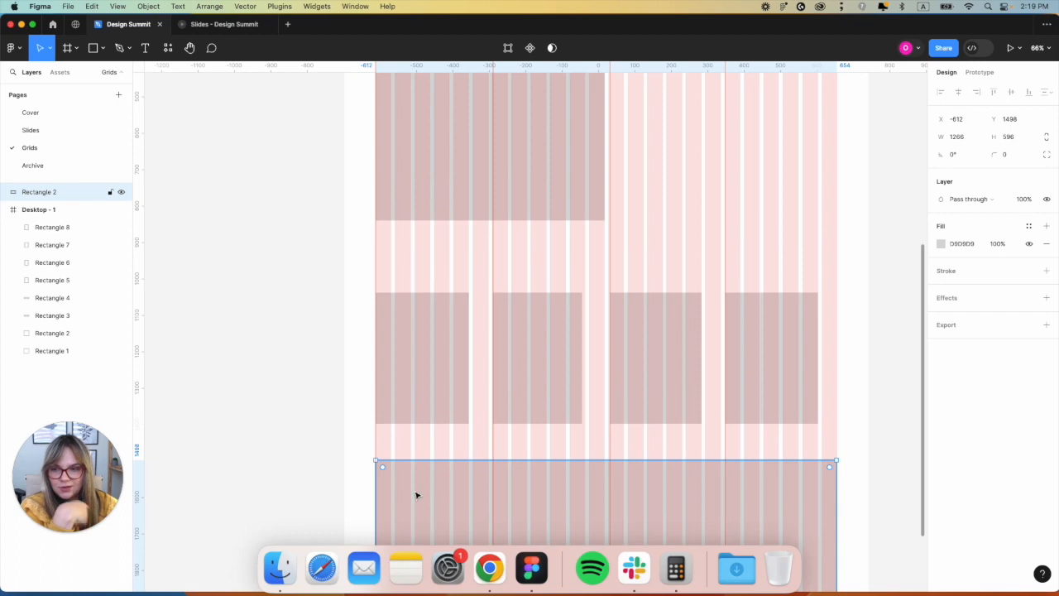
pyautogui.scroll(6, 416, 494)
pyautogui.scroll(-2, 426, 501)
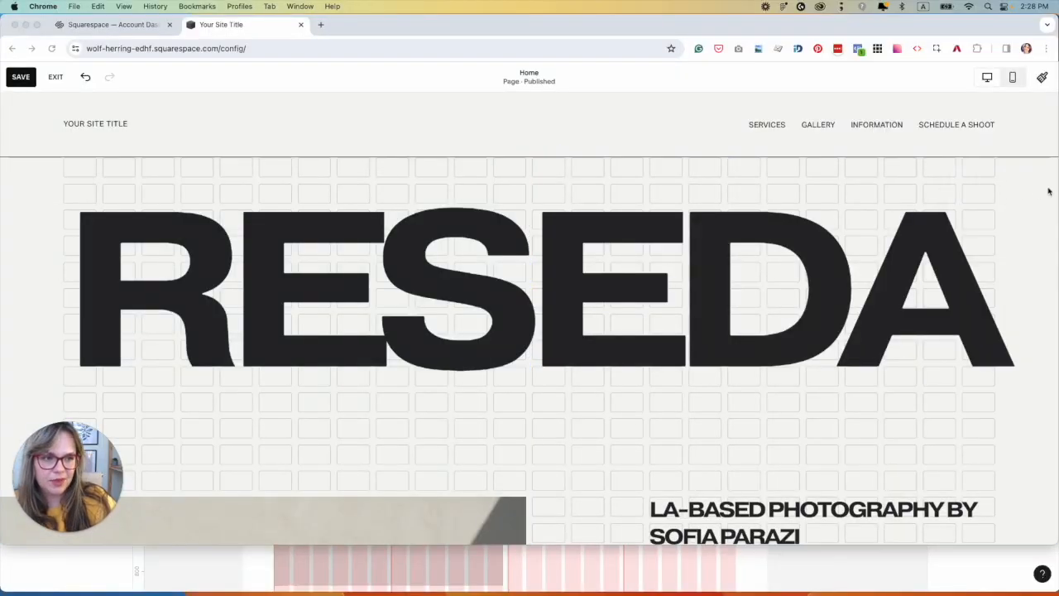
# In Chrome, narrow the Squarespace editor window to see how the grid responds, and restore its full width
pyautogui.moveTo(1056, 197); pyautogui.dragTo(681, 212)
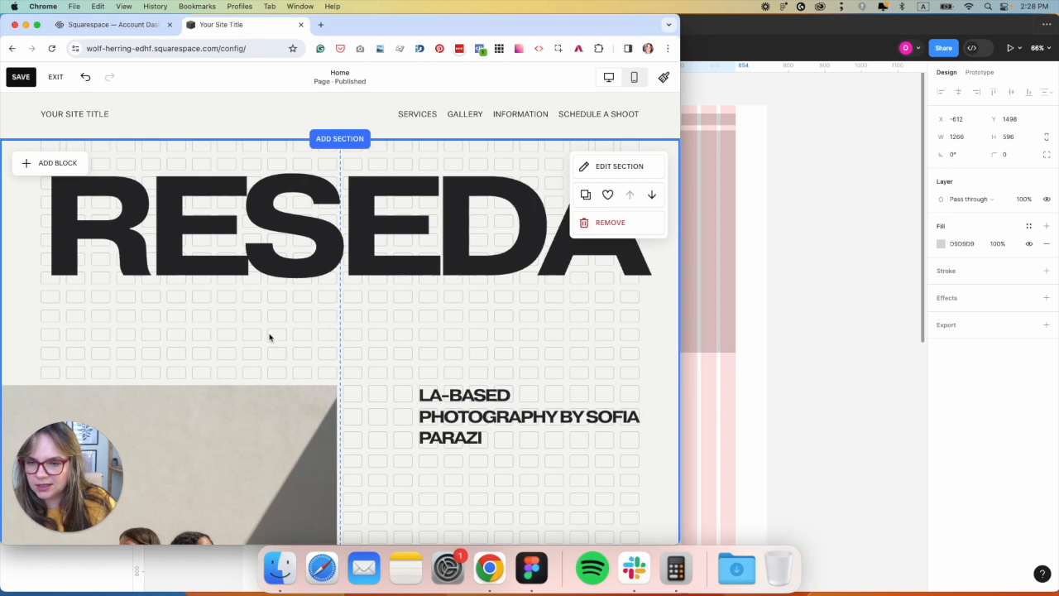
pyautogui.moveTo(679, 313); pyautogui.dragTo(1058, 295)
# Switch the hero section's grid gap to custom, set the horizontal gap to 35, and increase the vertical gap
pyautogui.click(1005, 188)
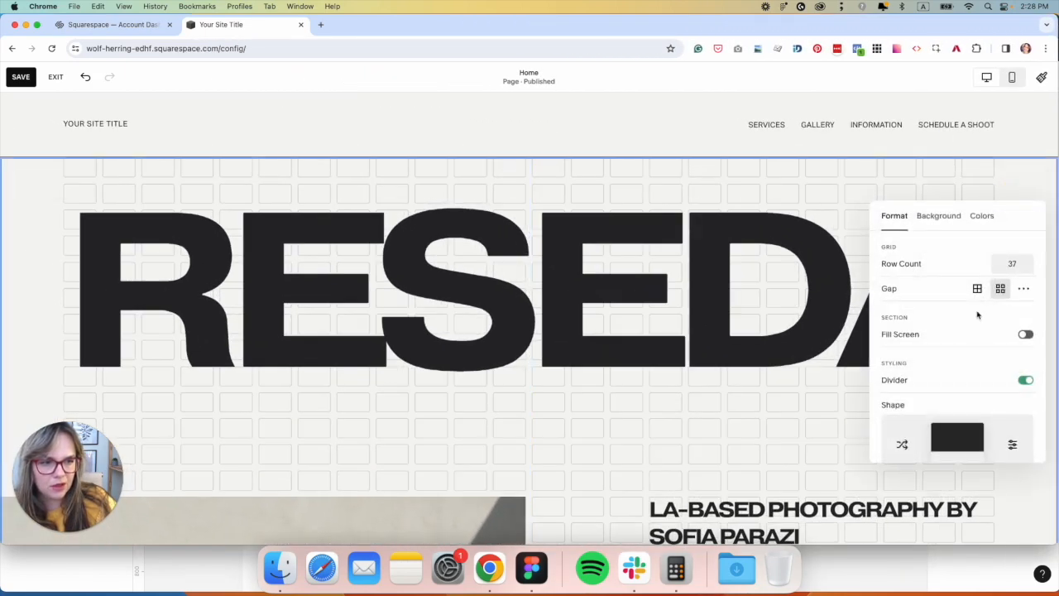
pyautogui.click(1022, 288)
pyautogui.moveTo(925, 313); pyautogui.dragTo(977, 313)
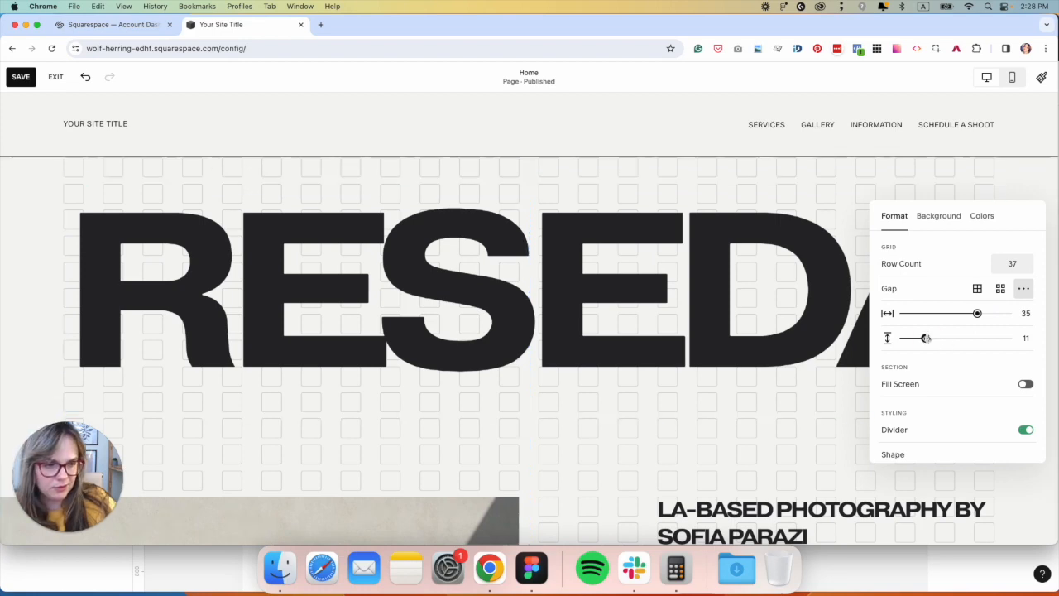
pyautogui.moveTo(926, 338); pyautogui.dragTo(980, 313)
# Delete the "LA-based photography" text block beside the section's photo
pyautogui.scroll(-5, 700, 403)
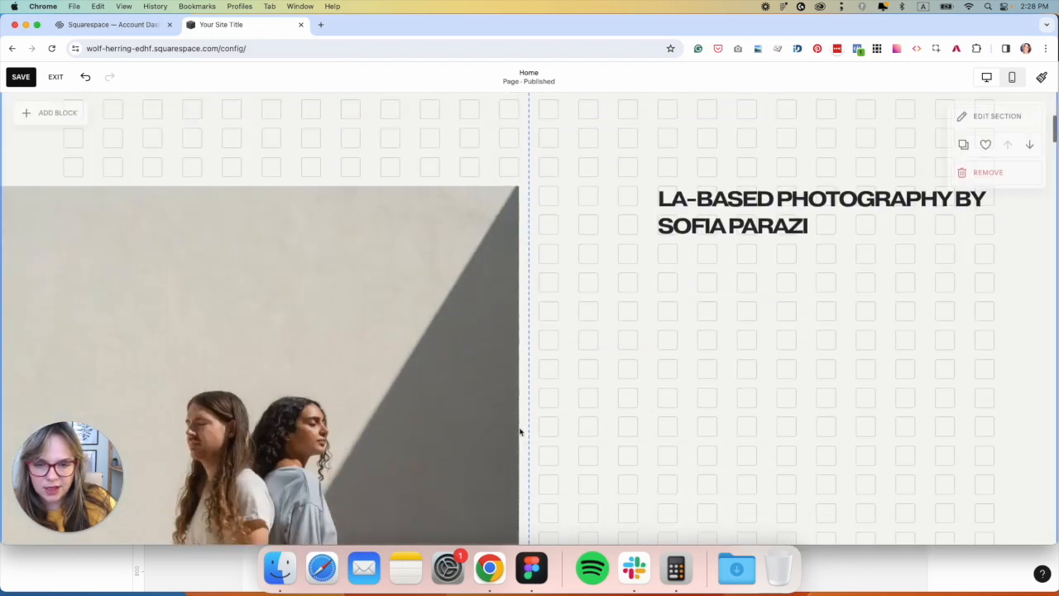
pyautogui.click(498, 394)
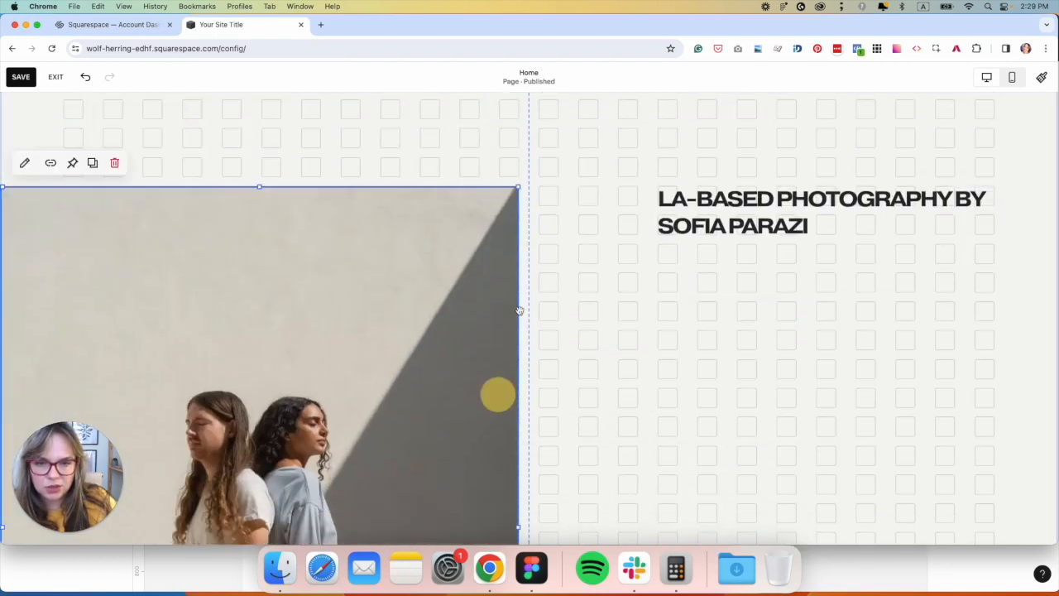
pyautogui.click(684, 207)
pyautogui.click(594, 205)
pyautogui.moveTo(688, 201); pyautogui.dragTo(571, 201)
pyautogui.press('BackSpace')
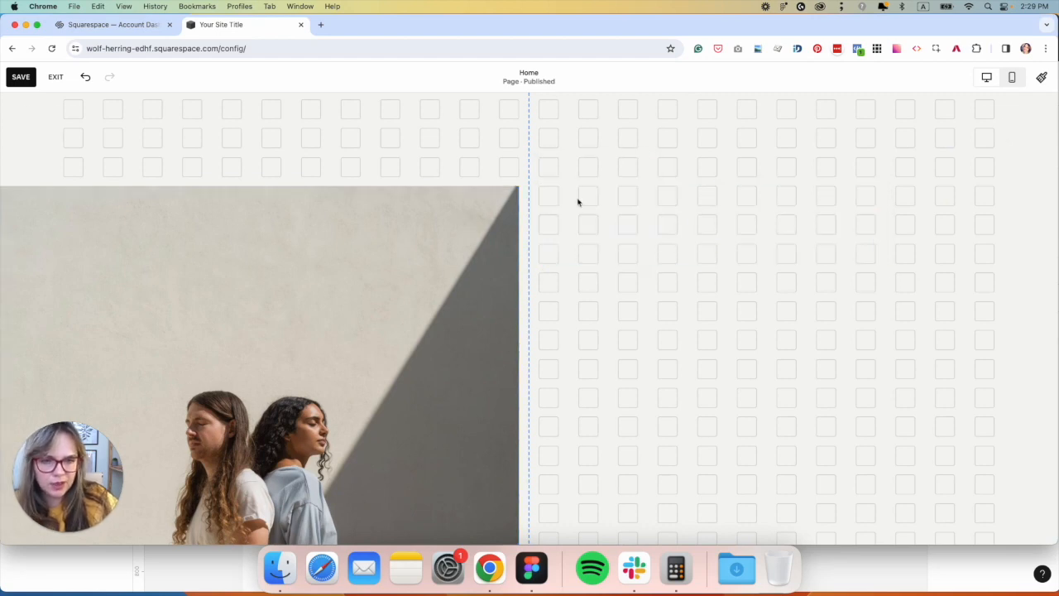
# Narrow the photo block so its right edge ends at the seventh grid column
pyautogui.click(513, 221)
pyautogui.scroll(-2, 513, 464)
pyautogui.moveTo(519, 459); pyautogui.dragTo(319, 374)
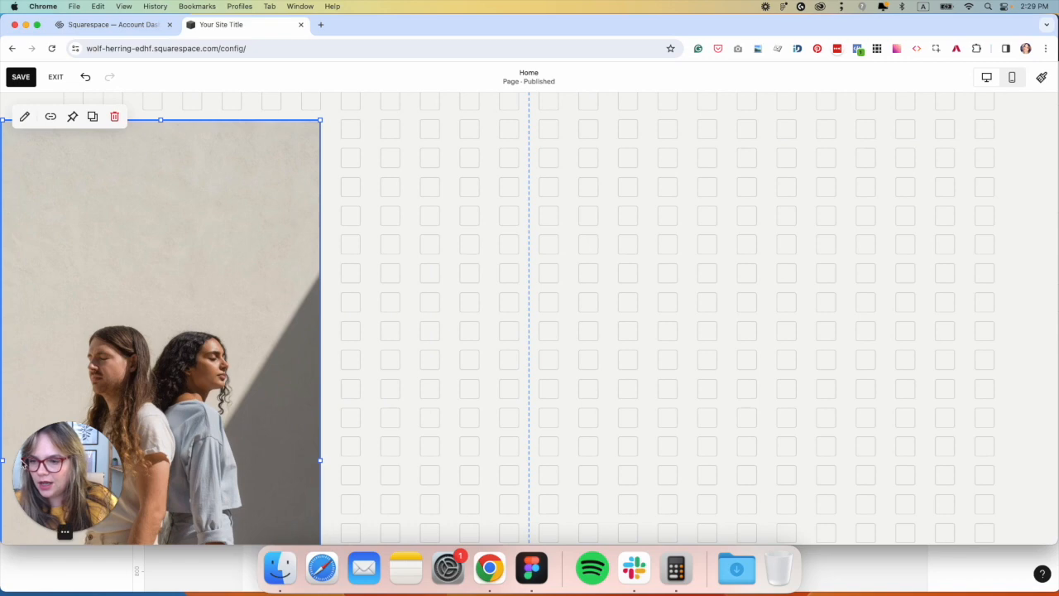
# Align the photo block's left edge with the first grid column and shorten the block from its lower edge
pyautogui.moveTo(3, 461); pyautogui.dragTo(110, 414)
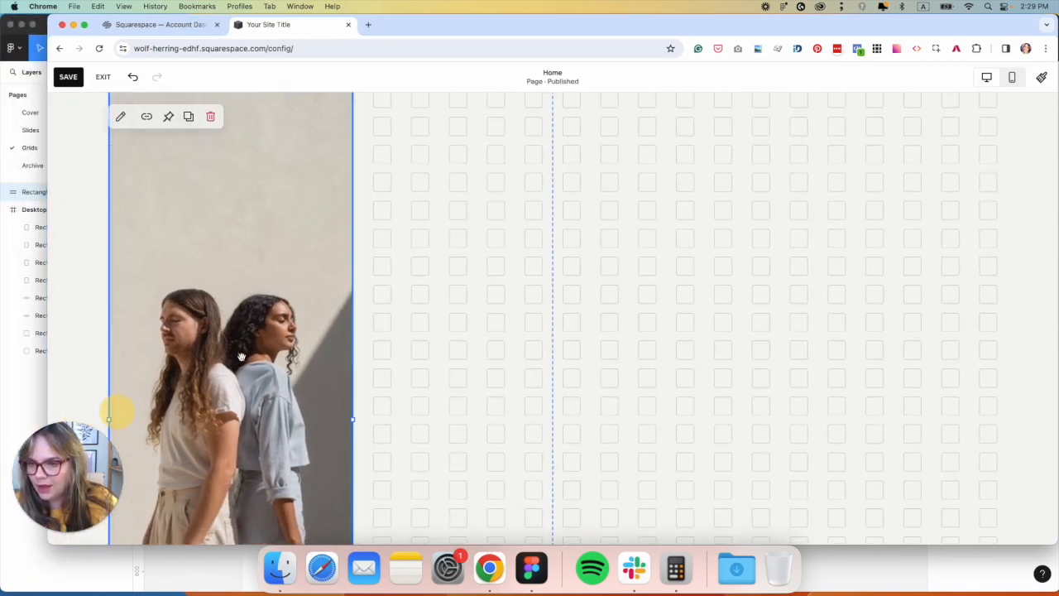
pyautogui.scroll(-3, 273, 439)
pyautogui.moveTo(232, 509); pyautogui.dragTo(284, 204)
pyautogui.scroll(1, 287, 208)
pyautogui.scroll(3, 331, 211)
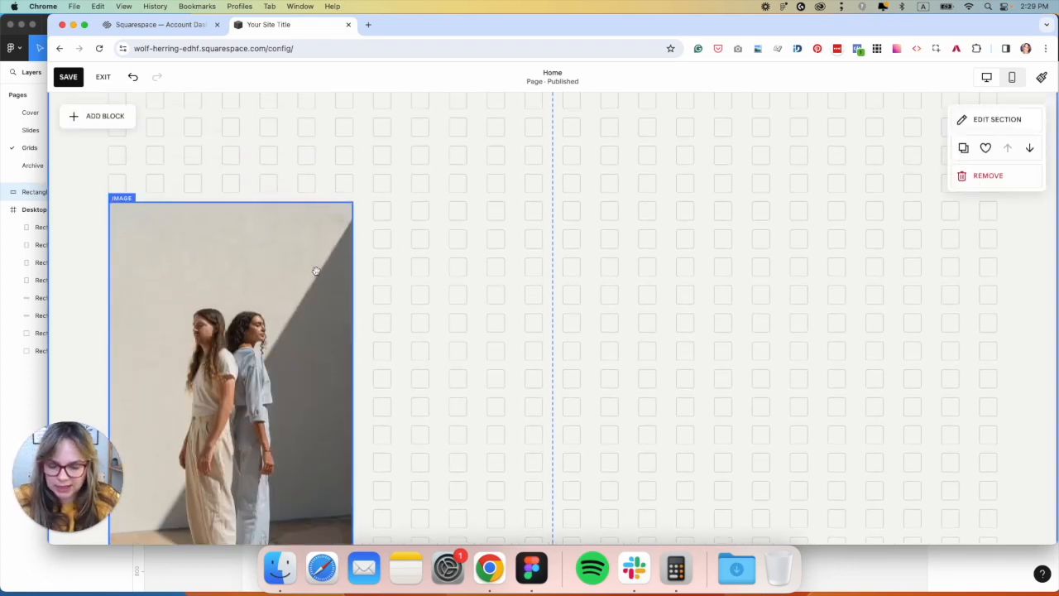
# Duplicate the photo block twice to form a row of three, each spanning eight grid columns
pyautogui.moveTo(313, 272); pyautogui.dragTo(814, 275)
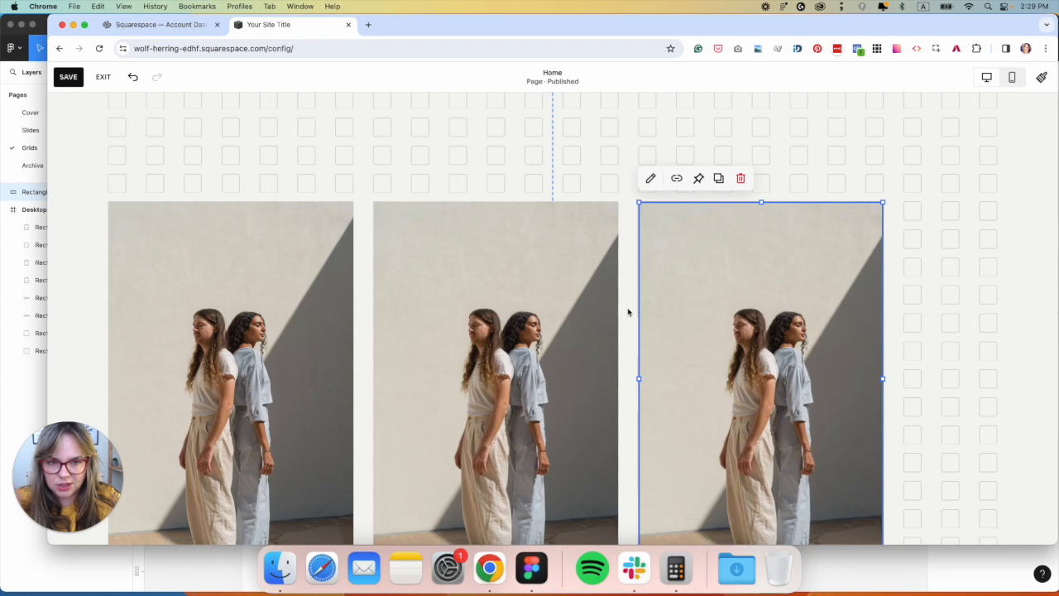
pyautogui.moveTo(865, 315); pyautogui.dragTo(886, 325)
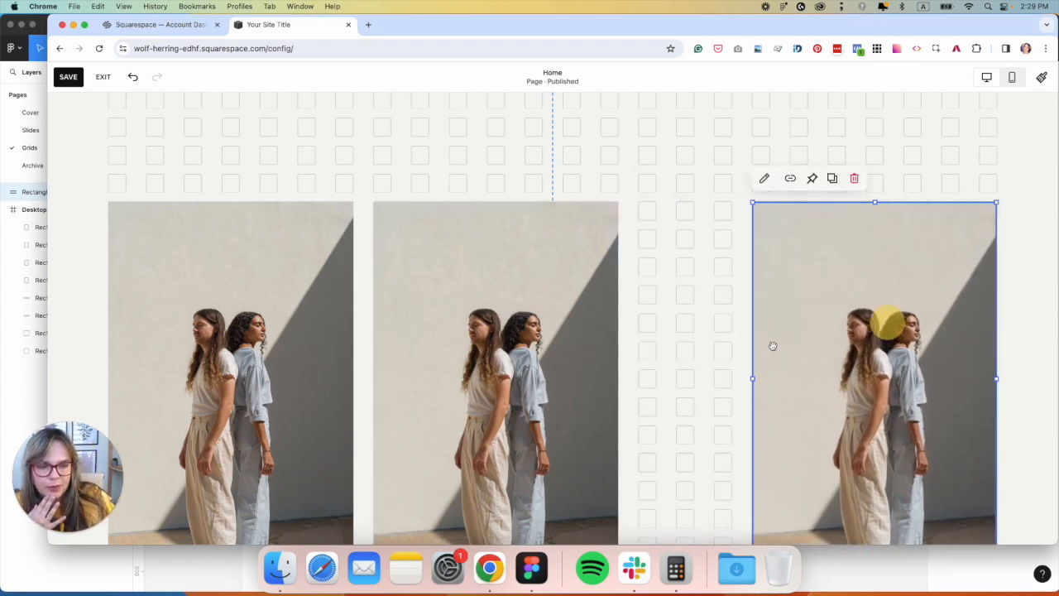
pyautogui.moveTo(751, 379); pyautogui.dragTo(721, 379)
pyautogui.moveTo(596, 361); pyautogui.dragTo(614, 348)
pyautogui.click(333, 372)
pyautogui.moveTo(351, 373); pyautogui.dragTo(389, 379)
# Set the photo section's horizontal grid gap to 45
pyautogui.click(721, 161)
pyautogui.click(982, 118)
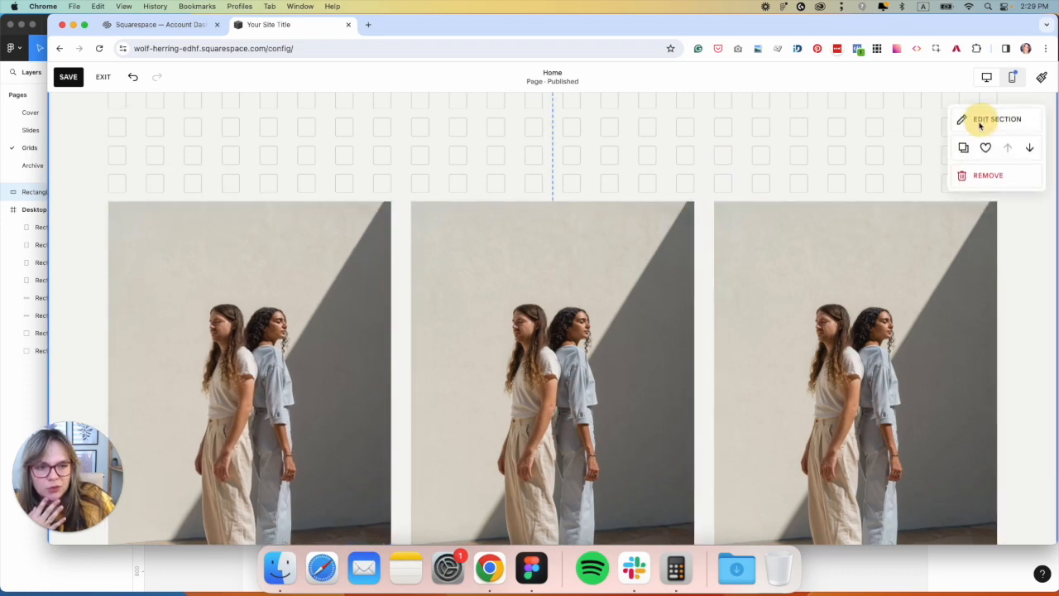
pyautogui.moveTo(978, 251); pyautogui.dragTo(999, 249)
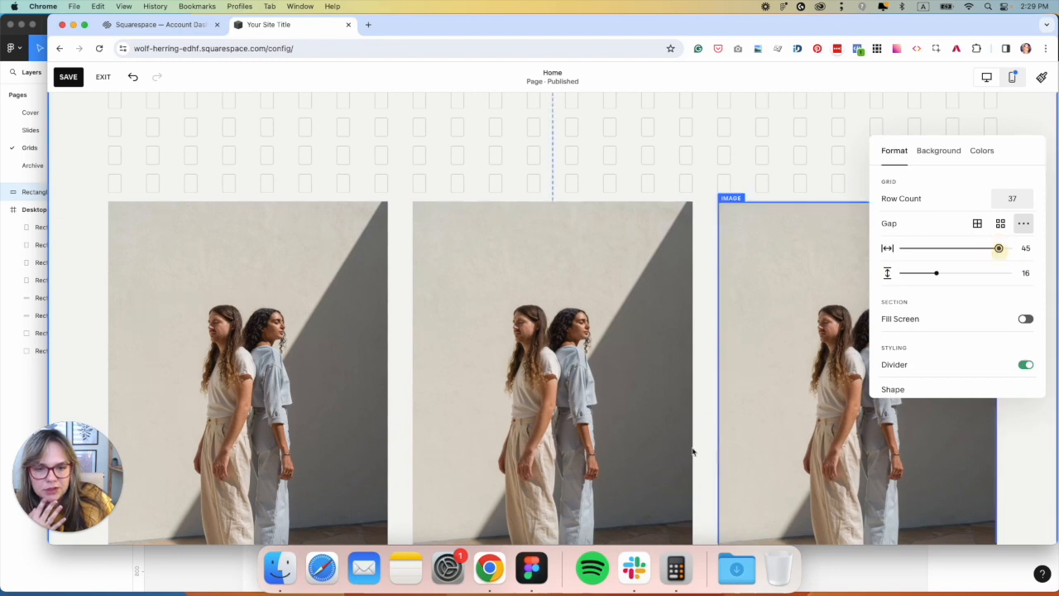
# In Figma, duplicate the Desktop - 1 frame and place the copy beside the original
pyautogui.click(533, 571)
pyautogui.scroll(-5, 262, 102)
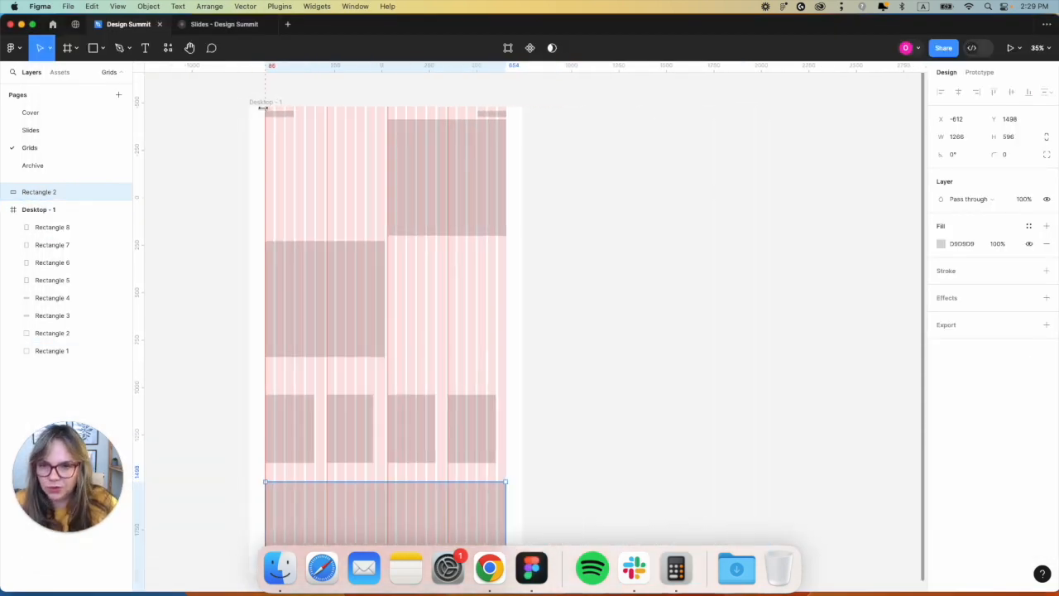
pyautogui.moveTo(261, 102); pyautogui.dragTo(568, 101)
pyautogui.click(569, 117)
pyautogui.click(568, 118)
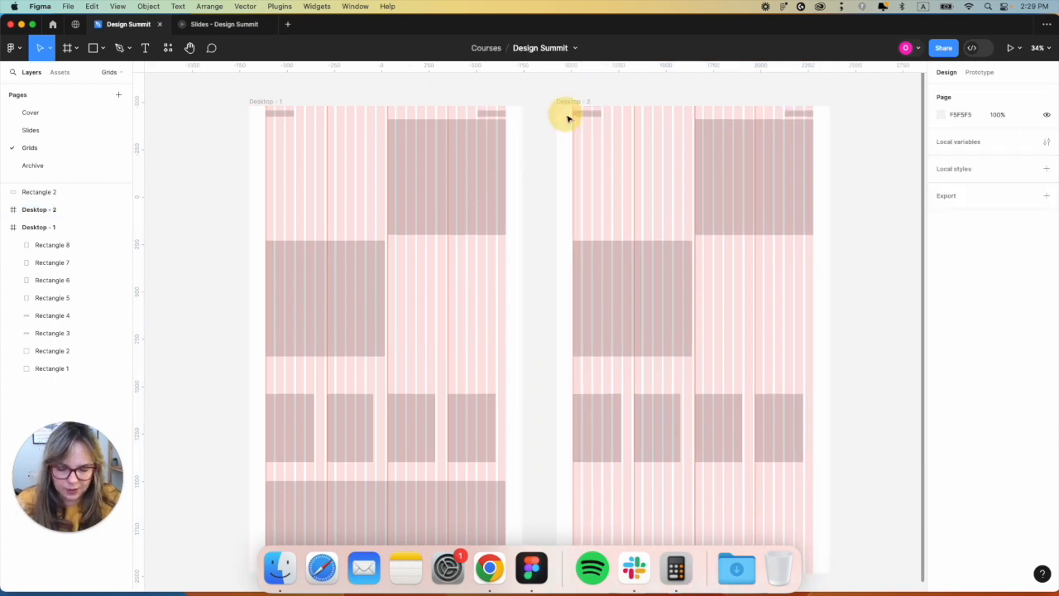
# Delete all the rectangles from the duplicated desktop frame and line the frame up level with Desktop - 1
pyautogui.press('super+a')
pyautogui.click(563, 89)
pyautogui.moveTo(568, 113); pyautogui.dragTo(813, 515)
pyautogui.press('BackSpace')
pyautogui.moveTo(568, 184)
pyautogui.mouseDown()
pyautogui.moveTo(667, 277)
pyautogui.moveTo(540, 170)
pyautogui.moveTo(556, 187)
pyautogui.mouseUp()
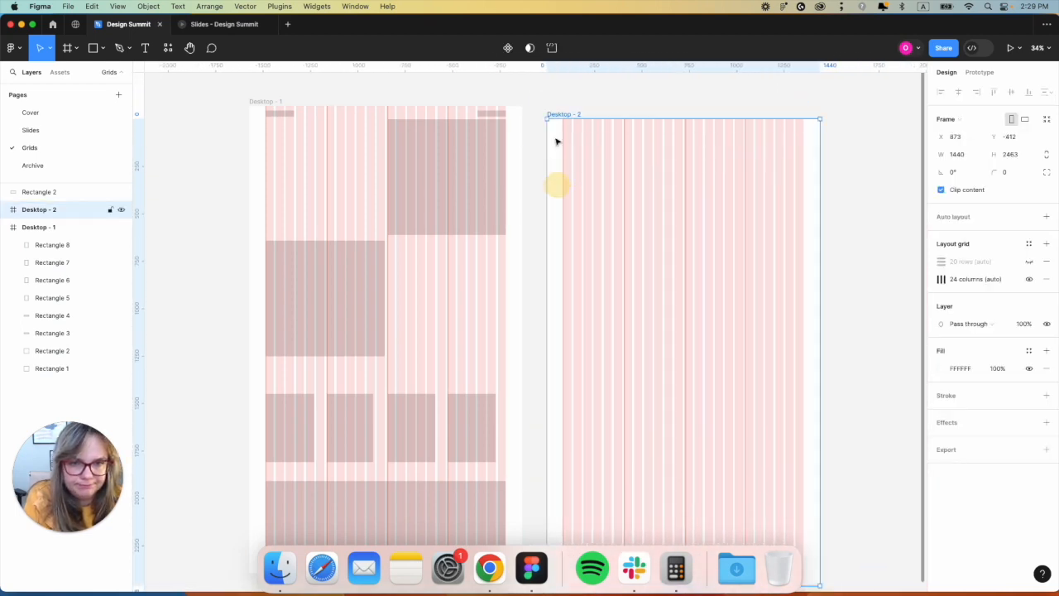
pyautogui.moveTo(557, 144); pyautogui.dragTo(566, 106)
# Set the gutter of the Desktop - 2 frame's 24-column layout grid to 30
pyautogui.click(942, 279)
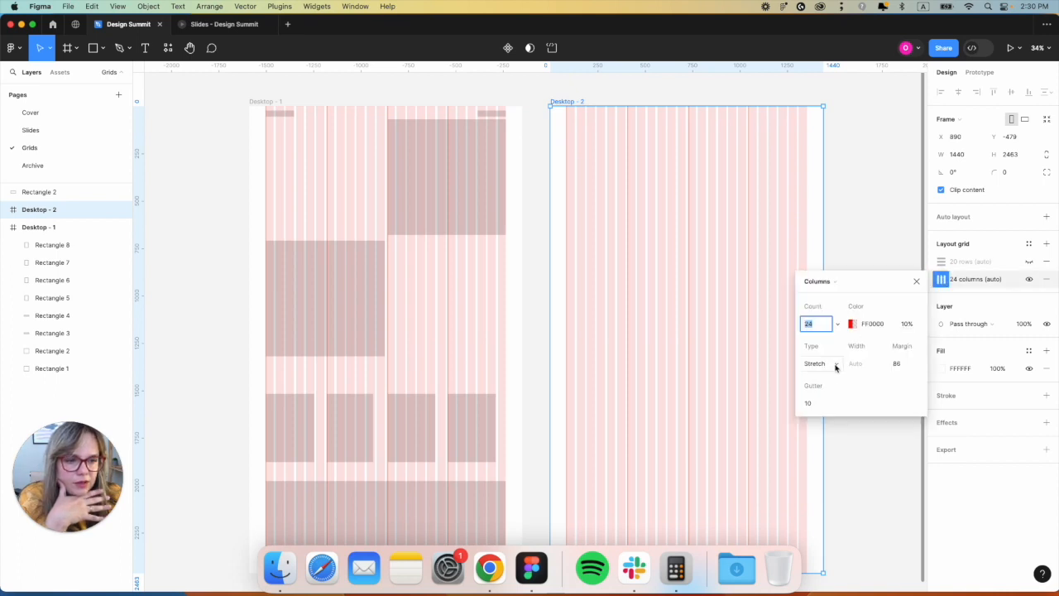
pyautogui.press('Up')
pyautogui.press('Up')
pyautogui.press('Up')
pyautogui.press('Up')
pyautogui.press('Up')
pyautogui.press('Up')
pyautogui.press('Up')
pyautogui.press('Up')
pyautogui.press('Up')
pyautogui.press('Up')
pyautogui.press('Up')
pyautogui.press('Up')
pyautogui.press('Up')
pyautogui.press('Up')
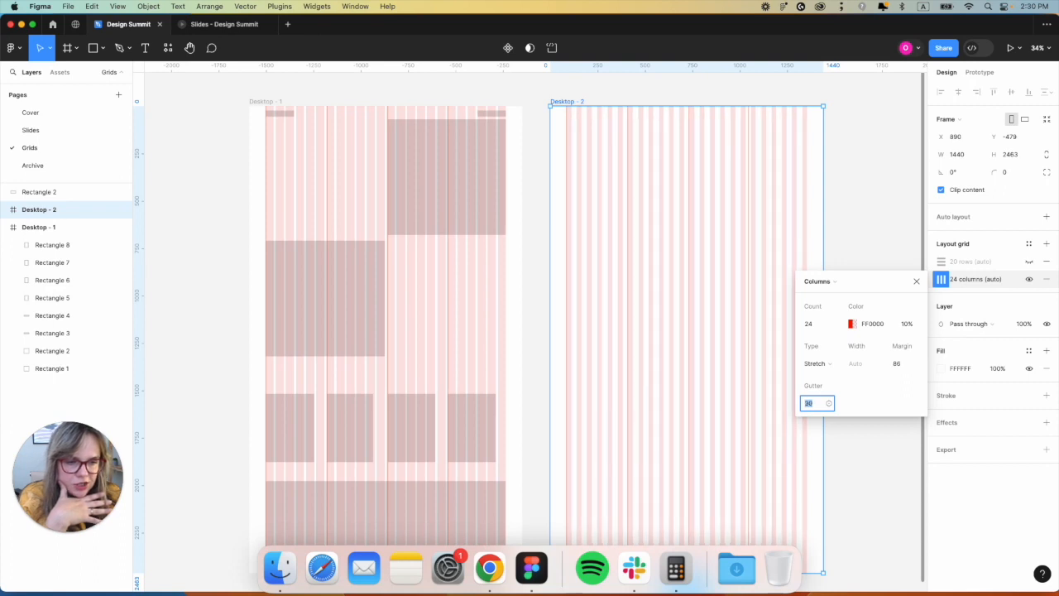
pyautogui.click(621, 100)
# Remove the vertical ruler guides from the Desktop - 2 frame
pyautogui.click(574, 102)
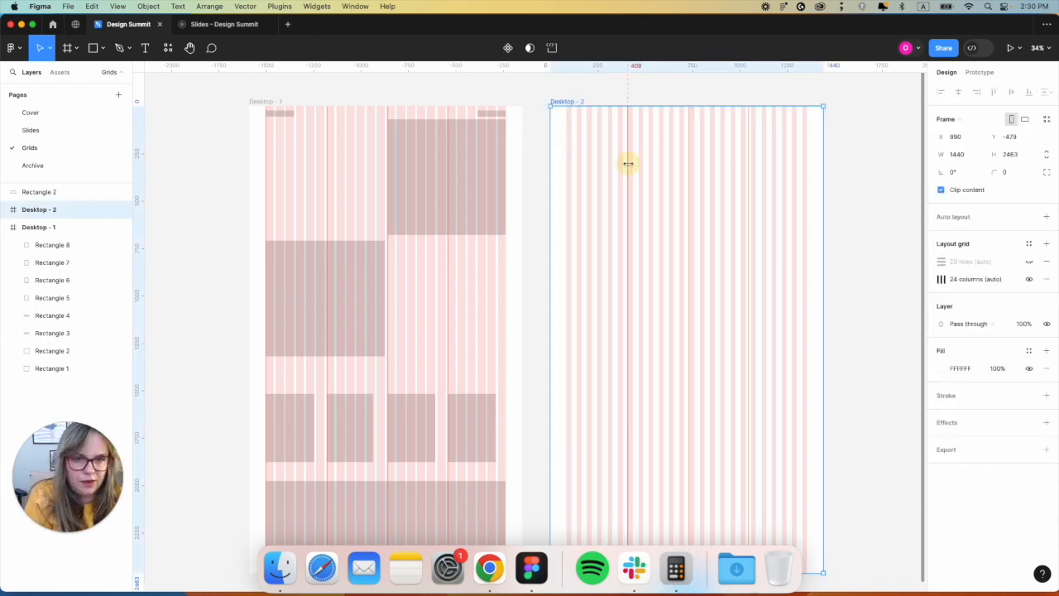
pyautogui.click(692, 169)
pyautogui.press('BackSpace')
pyautogui.click(750, 170)
pyautogui.press('BackSpace')
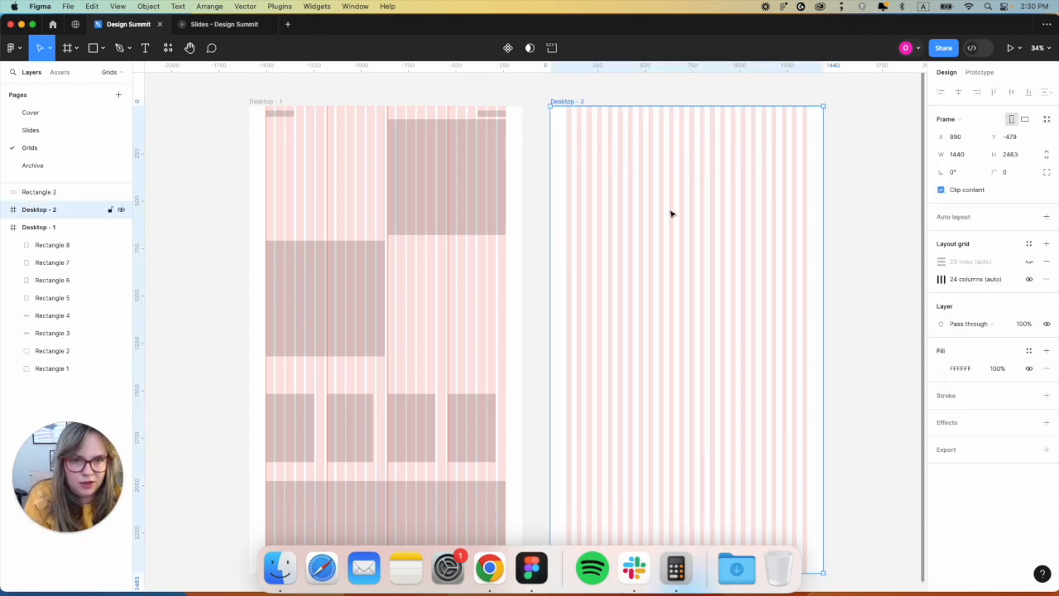
# Draw a rectangle about 457 × 501 across nine columns of Desktop - 2 and duplicate it one gutter away
pyautogui.scroll(3, 554, 217)
pyautogui.hscroll(3, 605, 232)
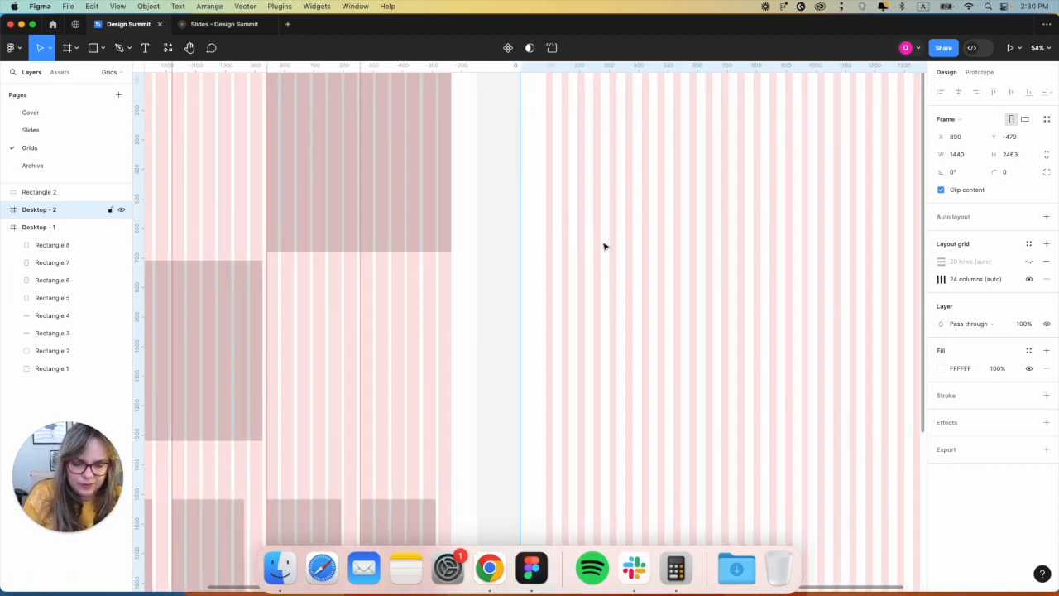
pyautogui.press('r')
pyautogui.moveTo(546, 204); pyautogui.dragTo(679, 353)
pyautogui.hscroll(3, 608, 311)
pyautogui.moveTo(539, 267); pyautogui.dragTo(699, 258)
pyautogui.press('super+d')
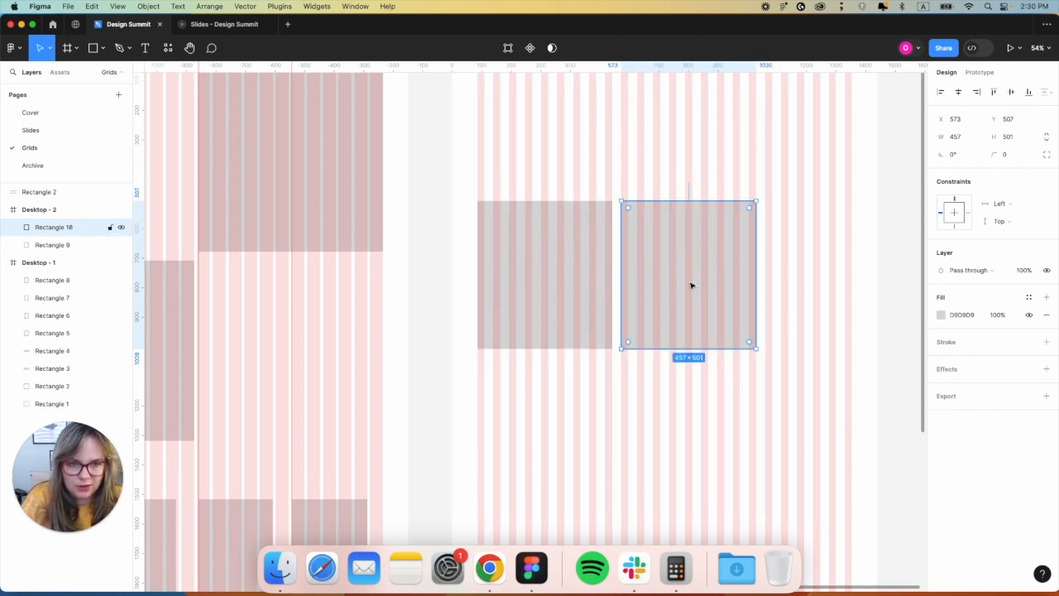
# Narrow both rectangles to eight columns each and duplicate one to complete a row of three
pyautogui.click(610, 288)
pyautogui.moveTo(610, 288); pyautogui.dragTo(591, 289)
pyautogui.moveTo(662, 284); pyautogui.dragTo(643, 289)
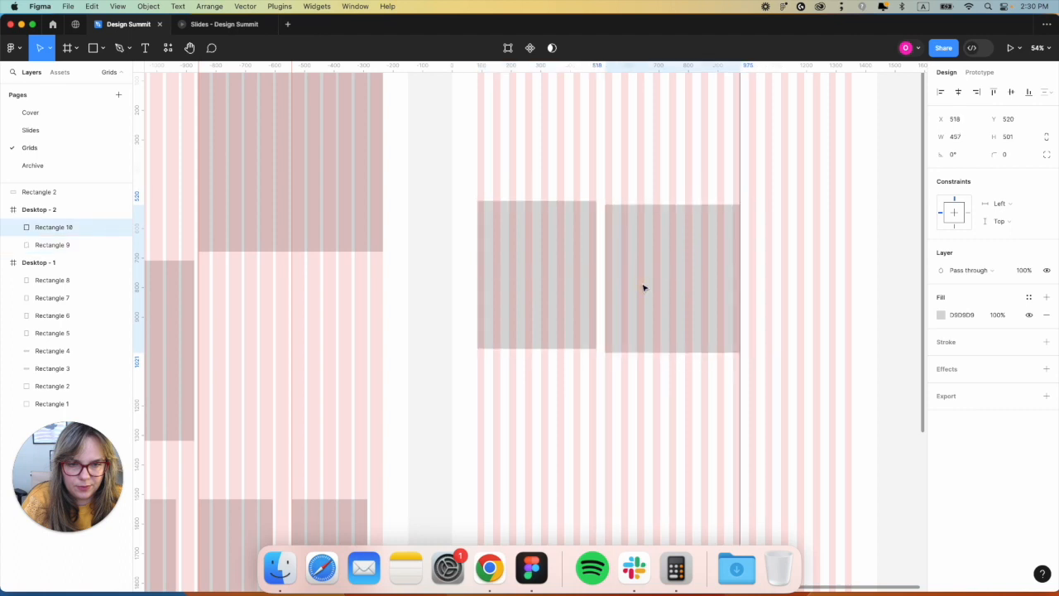
pyautogui.moveTo(736, 283)
pyautogui.mouseDown()
pyautogui.moveTo(707, 282)
pyautogui.moveTo(717, 282)
pyautogui.mouseUp()
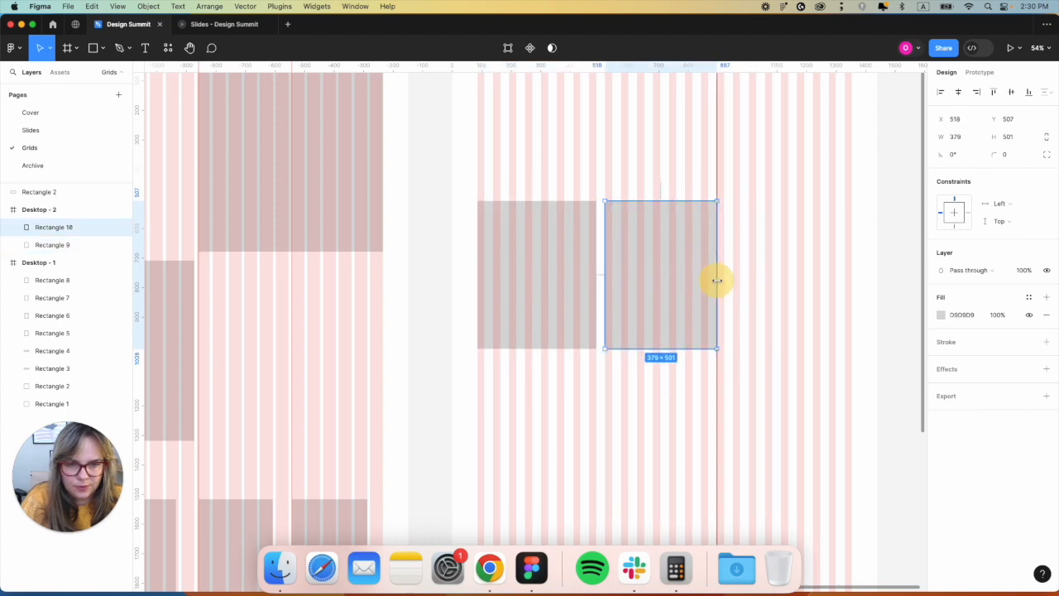
pyautogui.moveTo(663, 286); pyautogui.dragTo(783, 279)
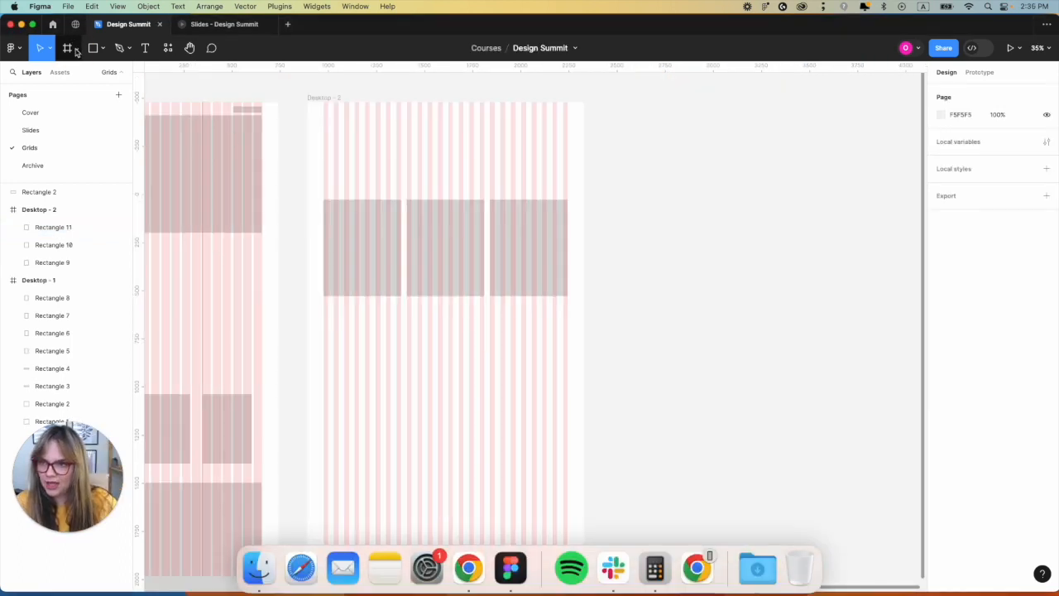
# Add an iPhone 14 & 15 Pro Max frame and align it with the top of the Desktop - 2 frame
pyautogui.click(75, 48)
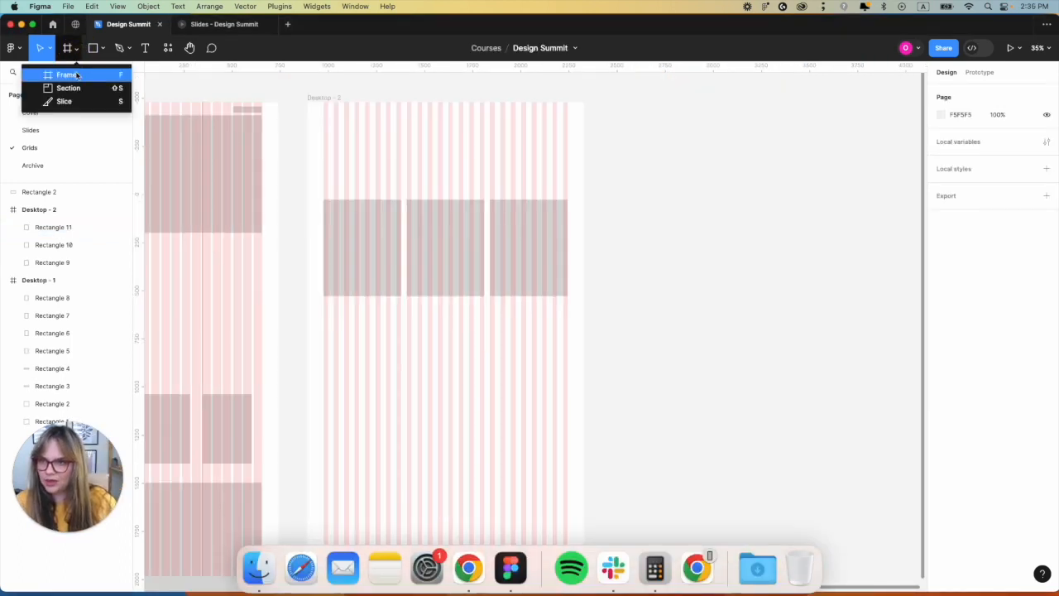
pyautogui.click(60, 73)
pyautogui.click(953, 112)
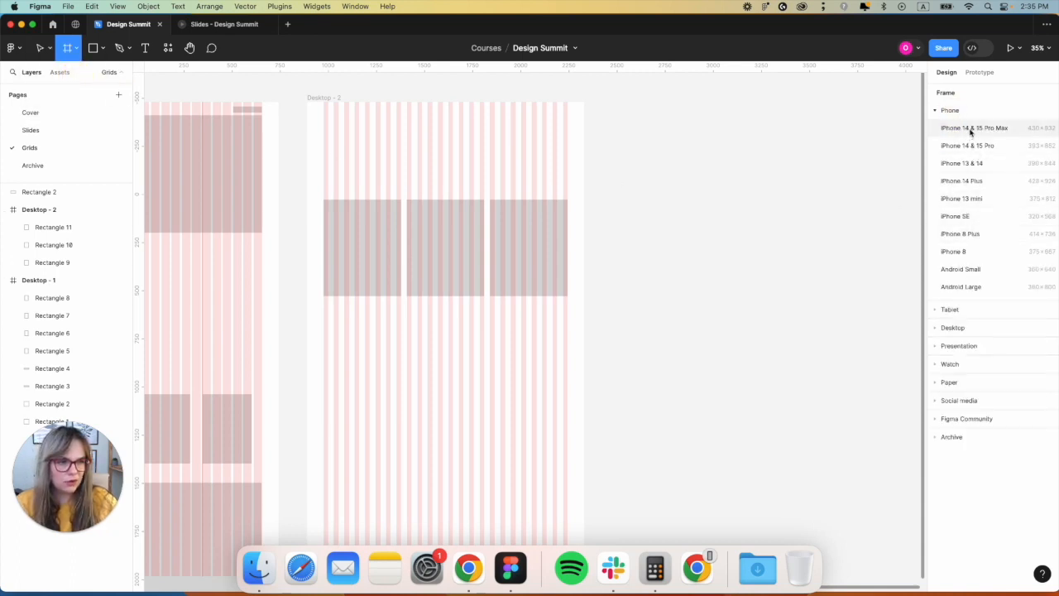
pyautogui.click(967, 129)
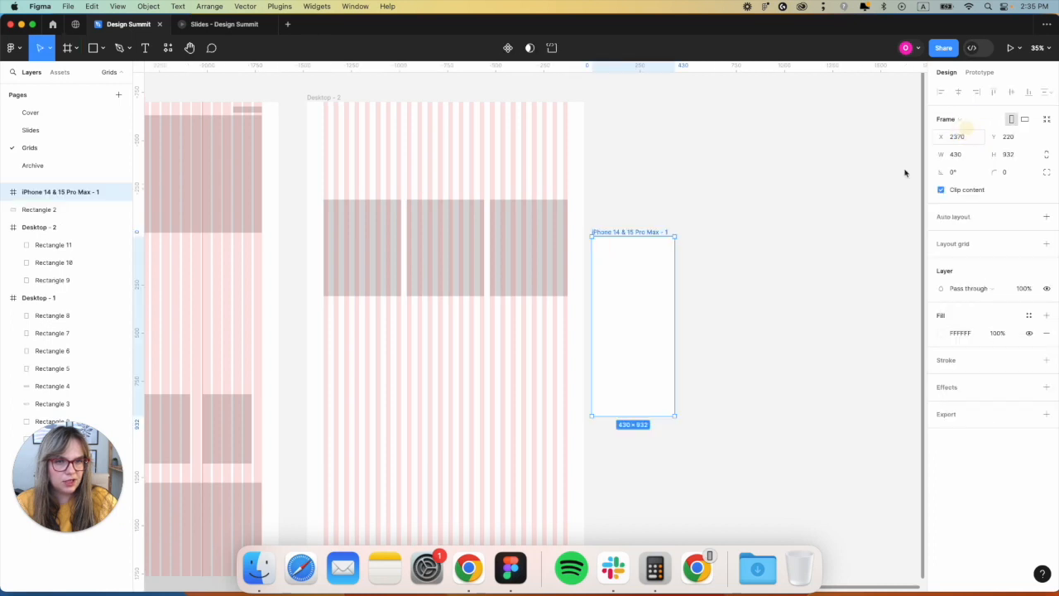
pyautogui.moveTo(679, 263); pyautogui.dragTo(656, 131)
pyautogui.hotkey('shift', '2')
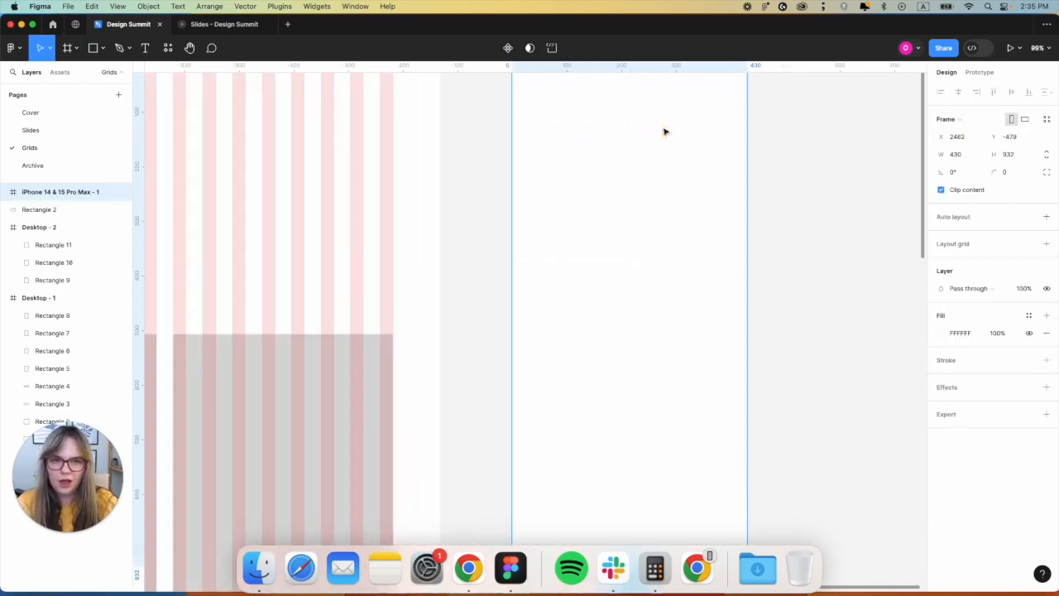
# Add a column layout grid to the phone frame with a count of 8 and a gutter of 11
pyautogui.click(1047, 245)
pyautogui.click(940, 262)
pyautogui.click(813, 263)
pyautogui.click(826, 282)
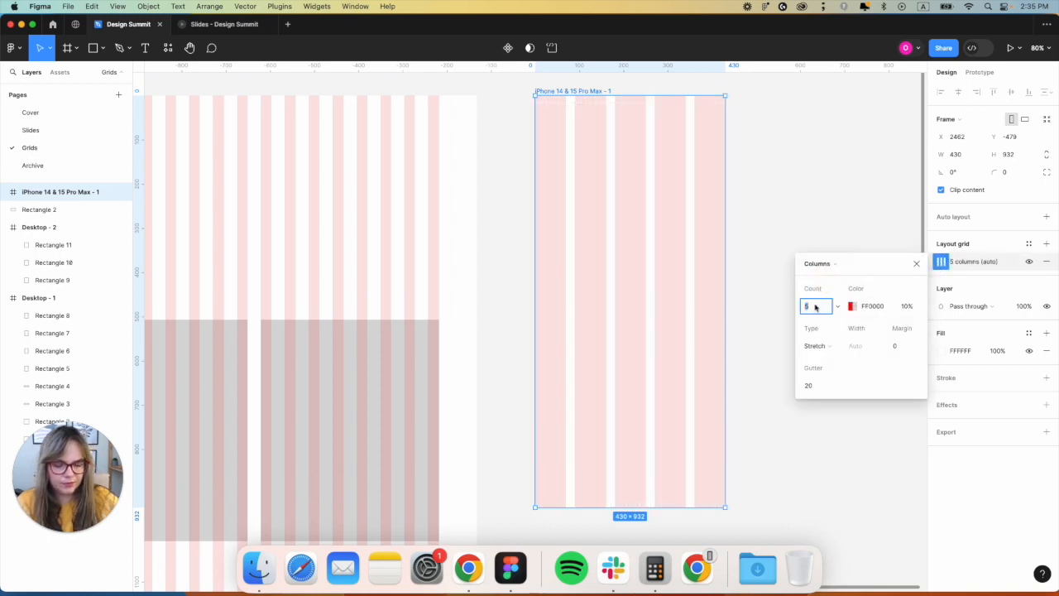
pyautogui.click(902, 346)
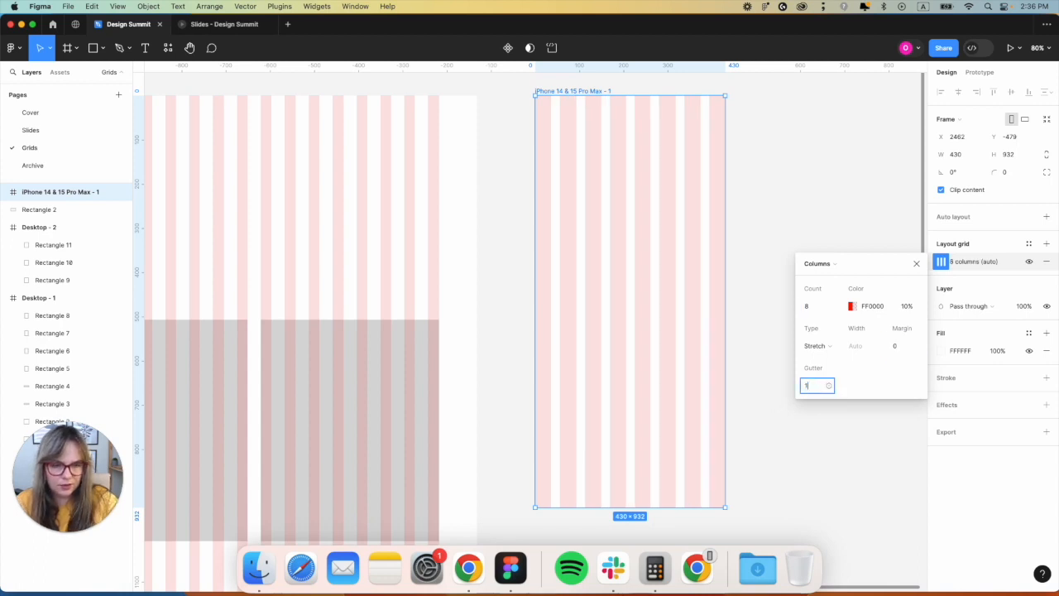
pyautogui.press('Return')
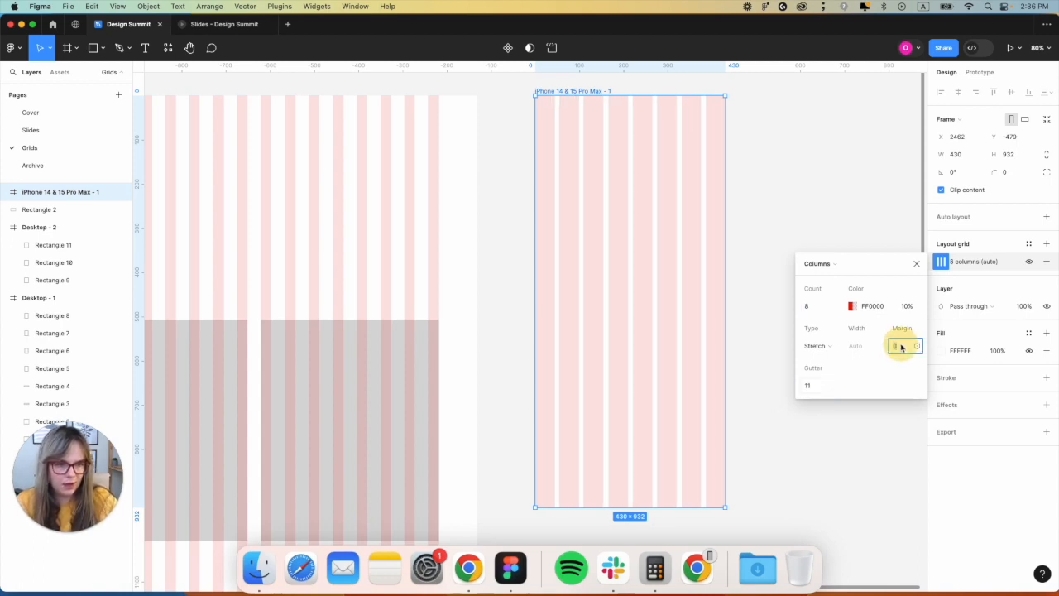
# Set the margin of the phone frame's column grid to 60
pyautogui.write('60')
pyautogui.press('Return')
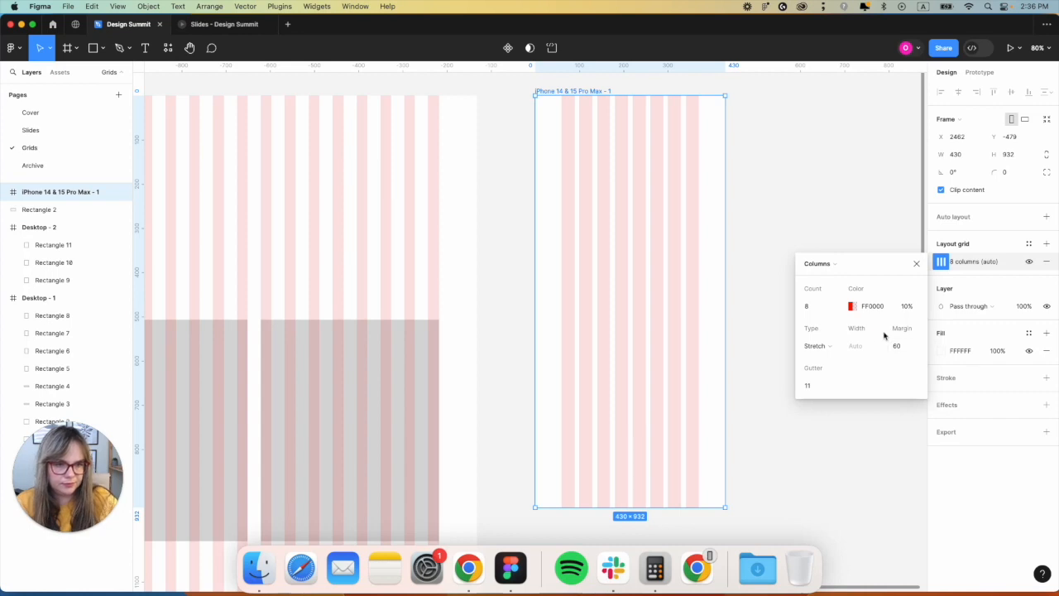
pyautogui.click(870, 207)
pyautogui.click(595, 93)
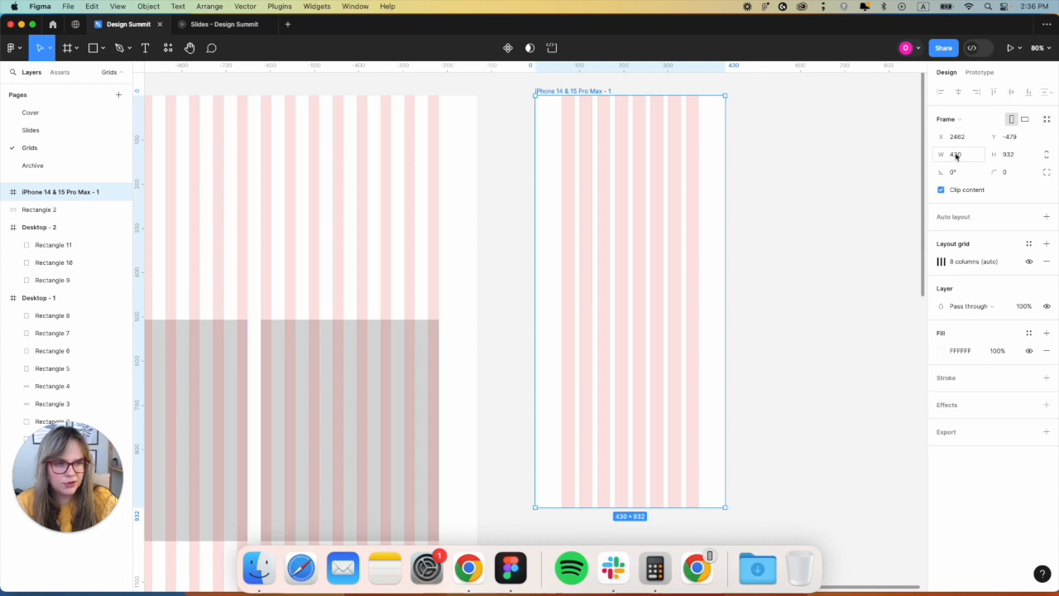
# In Calculator, multiply the phone frame's width of 430 by .06
pyautogui.click(654, 567)
pyautogui.click(638, 250)
pyautogui.click(638, 303)
pyautogui.click(702, 331)
pyautogui.click(666, 356)
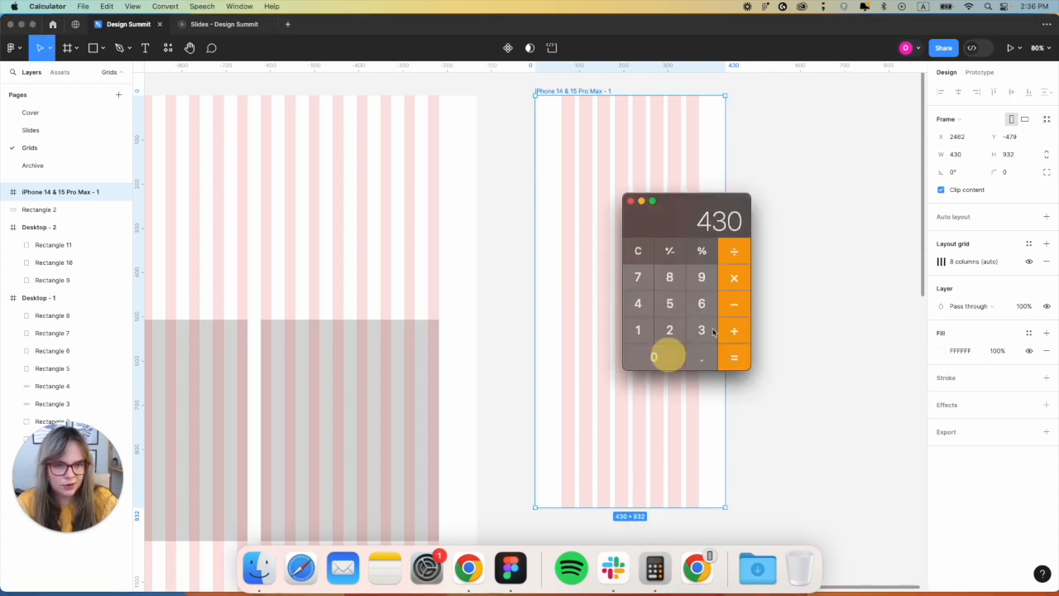
pyautogui.click(702, 360)
pyautogui.click(667, 357)
pyautogui.click(702, 303)
pyautogui.click(736, 358)
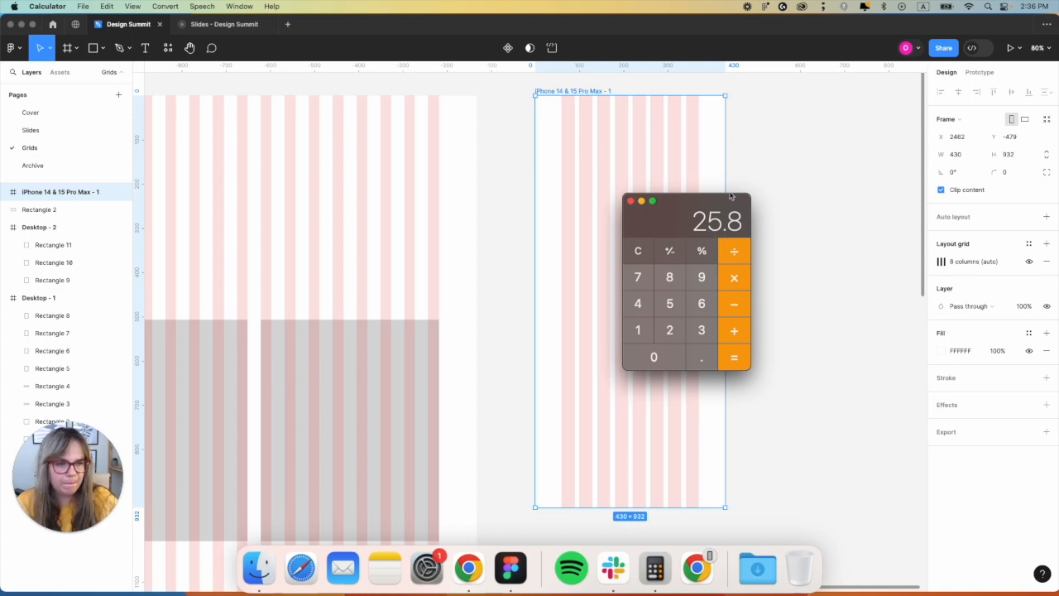
# Back in Figma, set the margin of the phone frame's column grid to 26
pyautogui.click(739, 162)
pyautogui.click(941, 262)
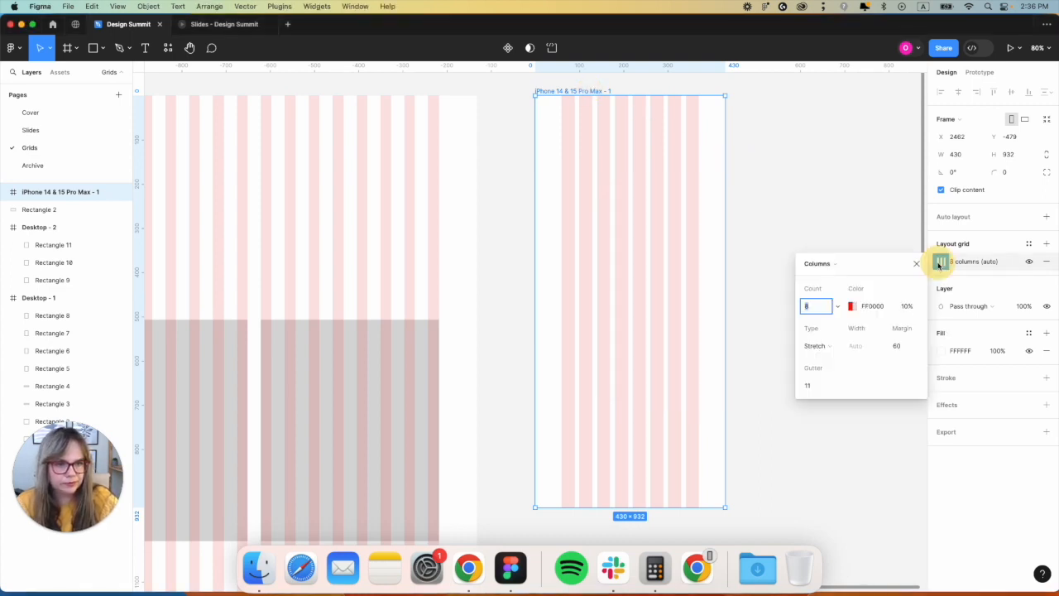
pyautogui.click(909, 351)
pyautogui.press('Return')
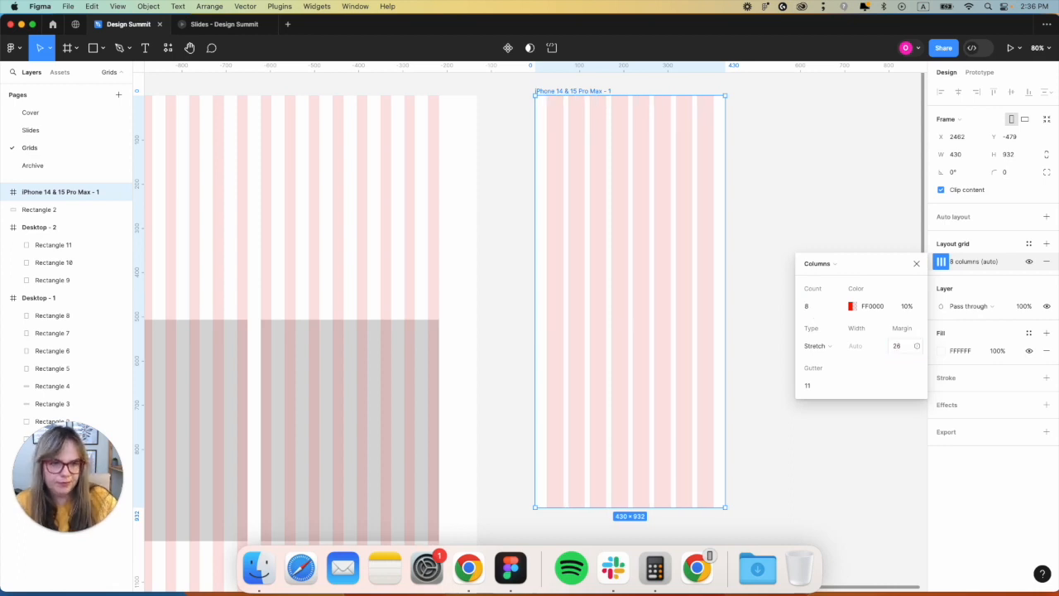
pyautogui.click(741, 331)
# Extend the phone frame downward to a height of about 1006
pyautogui.click(613, 137)
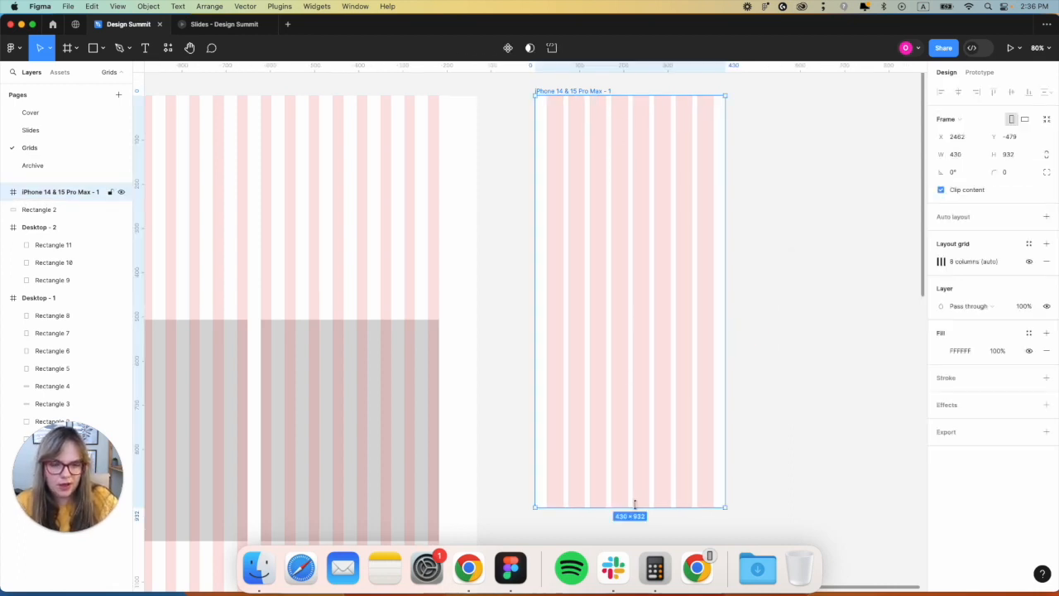
pyautogui.scroll(-2, 635, 503)
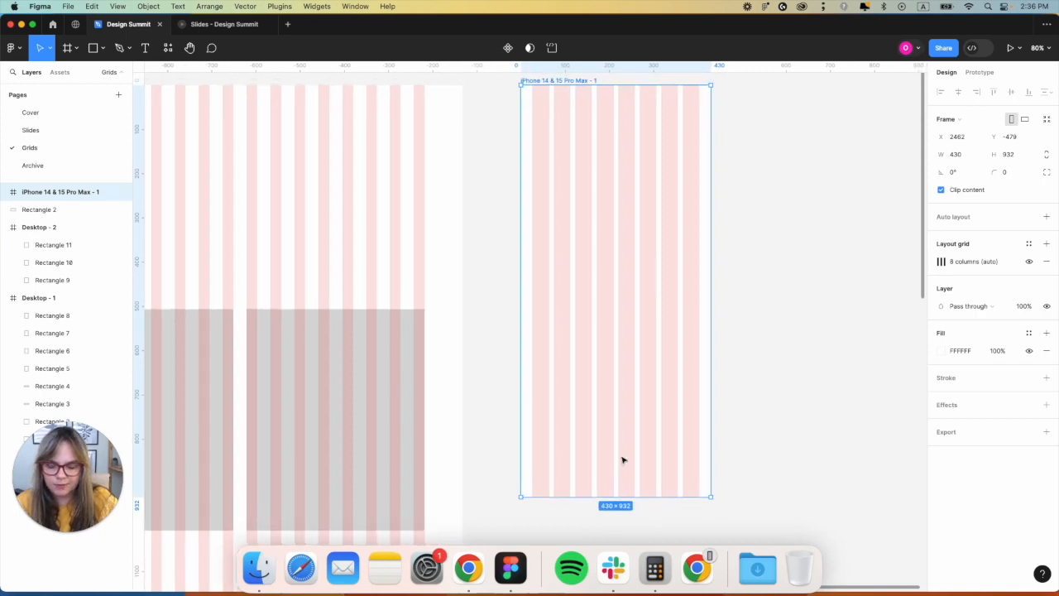
pyautogui.moveTo(617, 496); pyautogui.dragTo(617, 530)
pyautogui.hscroll(2, 734, 454)
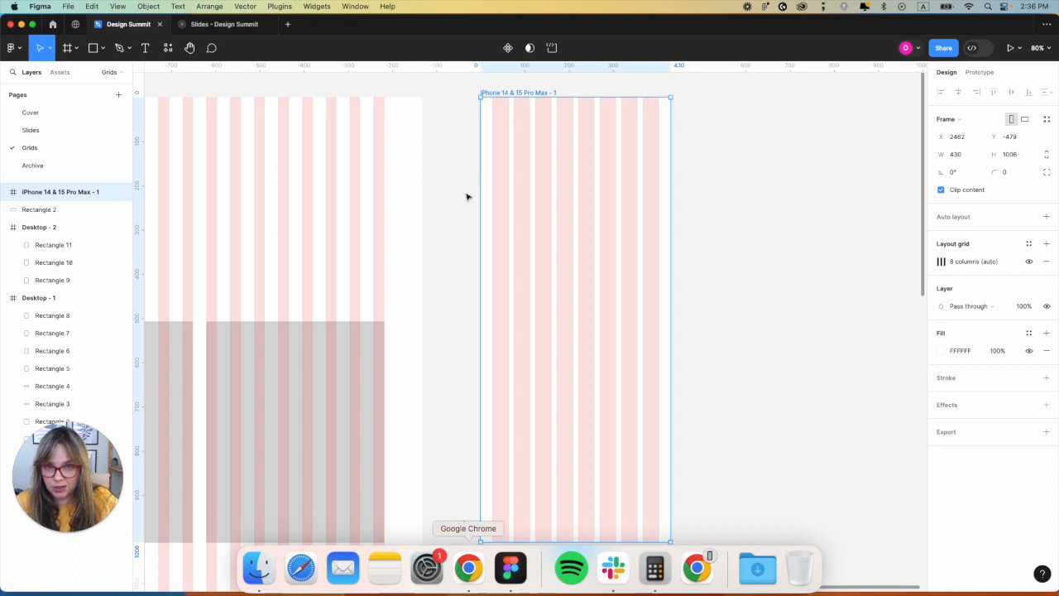
# Add a 1440 × 1024 Desktop preset frame beside the phone frame
pyautogui.click(75, 47)
pyautogui.click(71, 73)
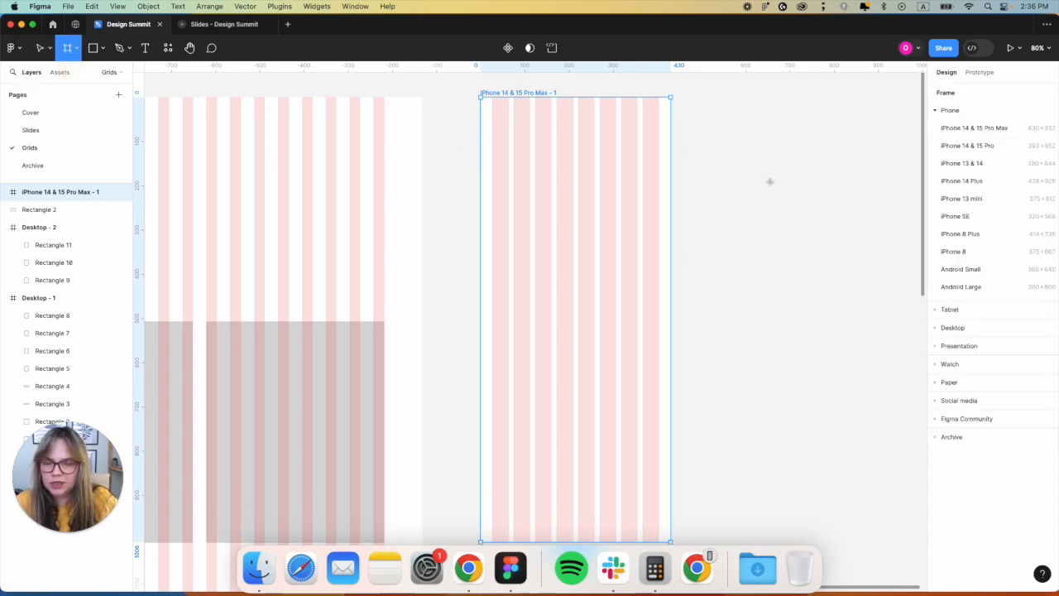
pyautogui.hscroll(3, 769, 181)
pyautogui.click(969, 332)
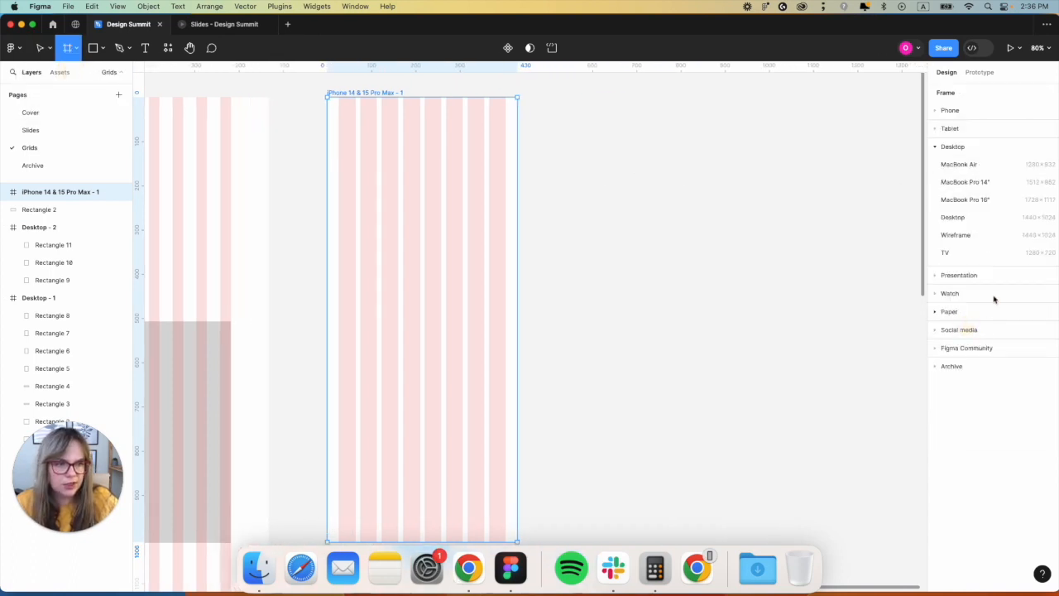
pyautogui.click(986, 218)
pyautogui.moveTo(679, 275); pyautogui.dragTo(686, 272)
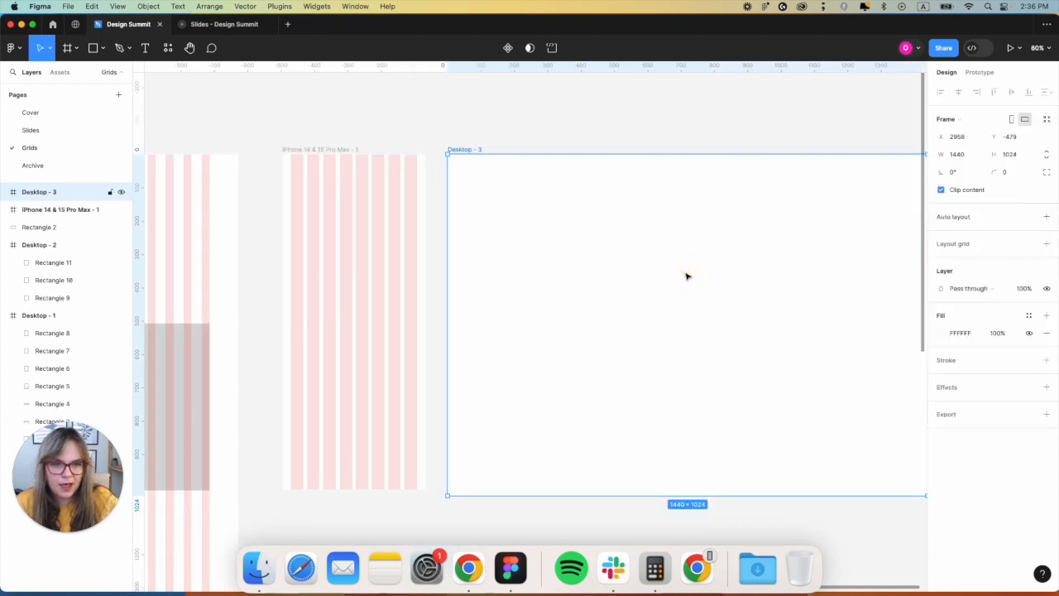
pyautogui.click(539, 184)
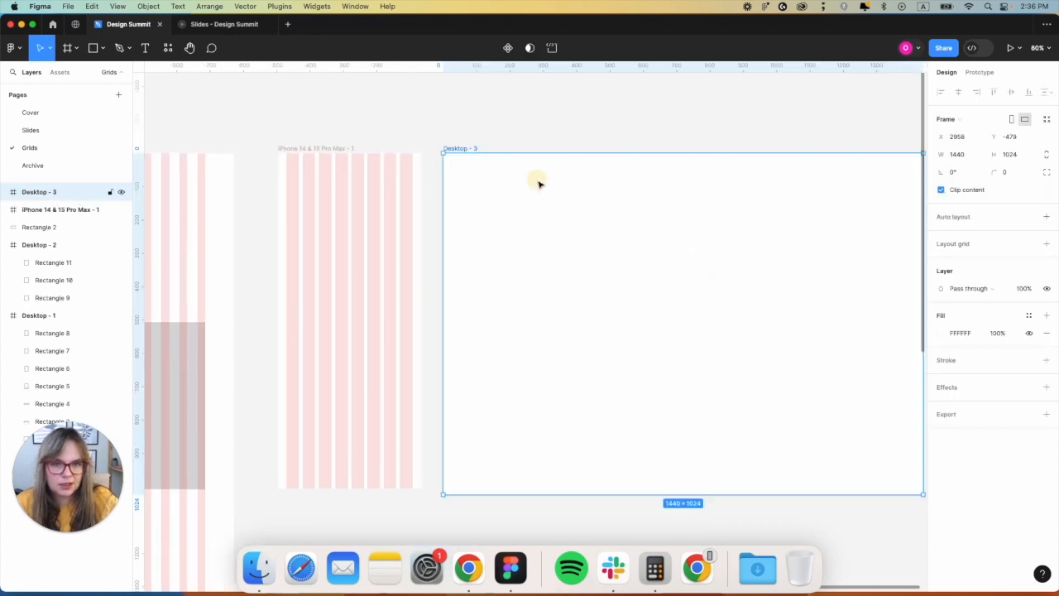
# Add a layout grid of 12 columns to the new desktop frame
pyautogui.click(1046, 244)
pyautogui.click(941, 262)
pyautogui.click(820, 265)
pyautogui.click(824, 276)
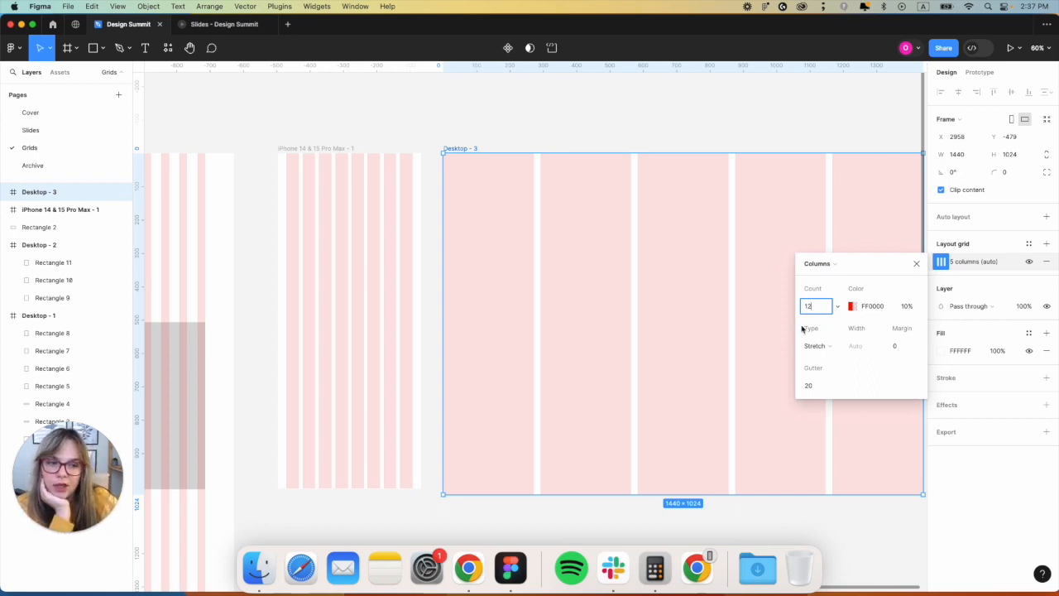
# Set the new desktop frame's column grid to a margin of 86 and a gutter of 34
pyautogui.click(901, 347)
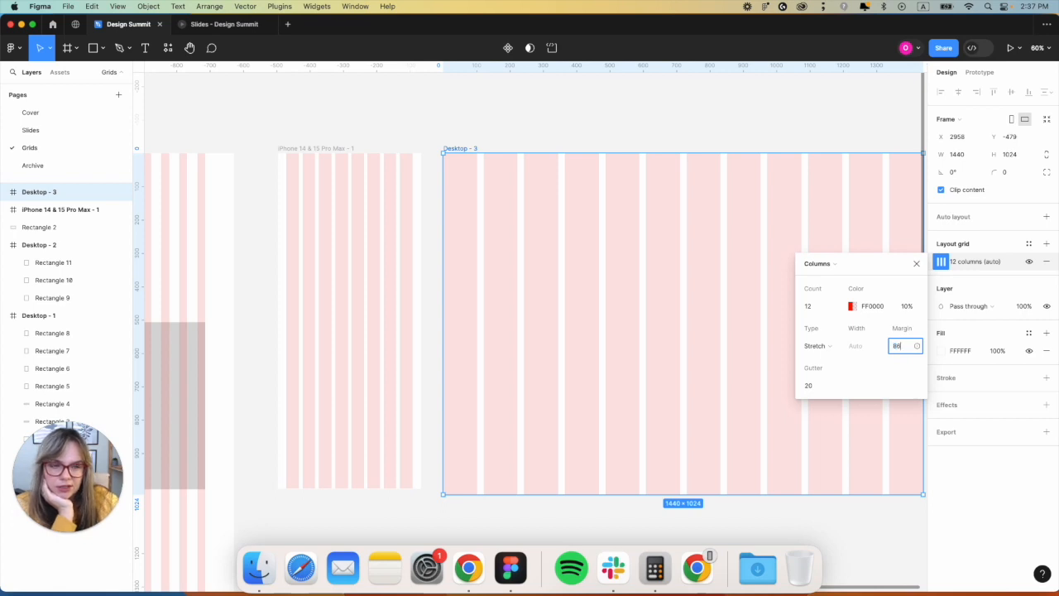
pyautogui.press('Return')
pyautogui.click(814, 389)
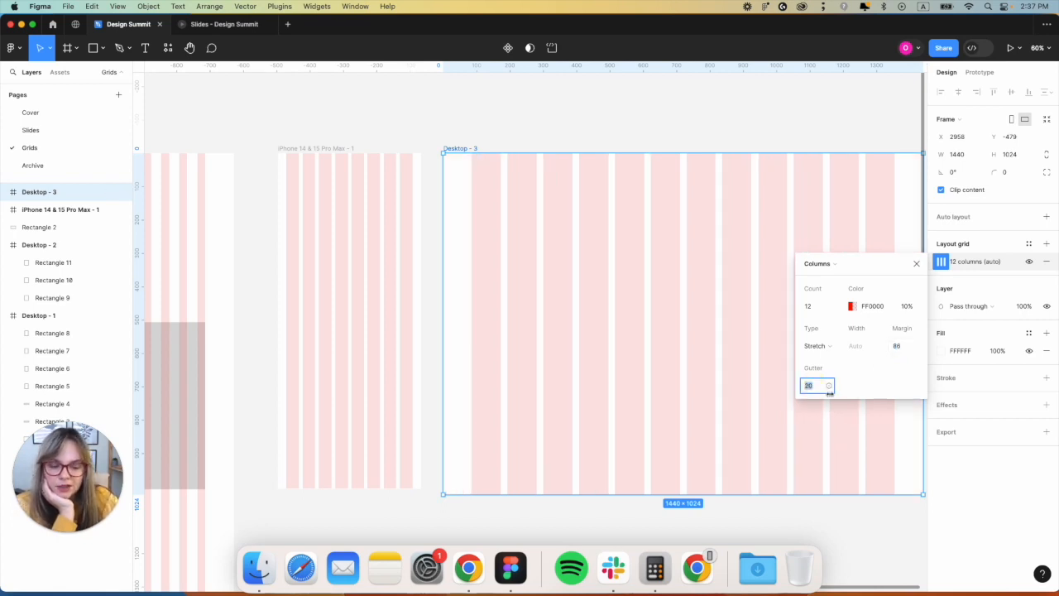
pyautogui.write('34')
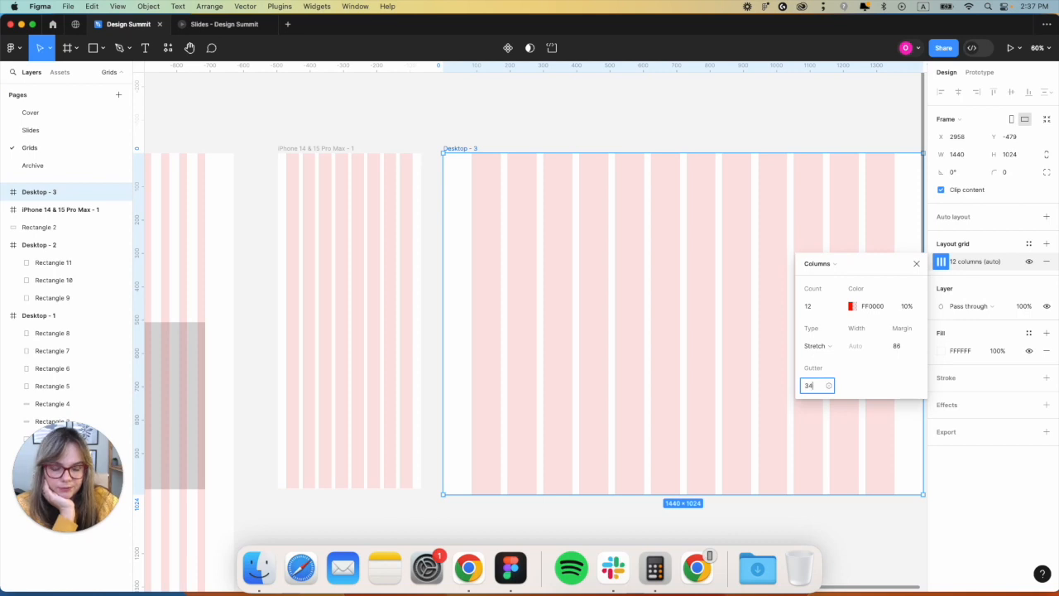
pyautogui.press('Return')
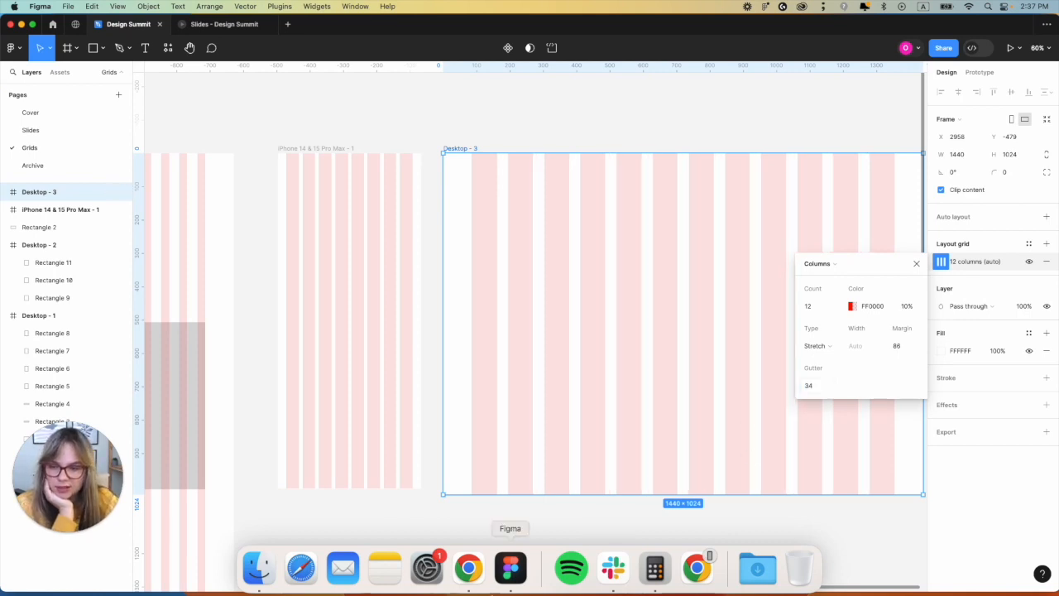
# Switch to Chrome and add a blank Classic Editor section at the start of the Squarespace home page
pyautogui.click(472, 579)
pyautogui.scroll(5, 552, 165)
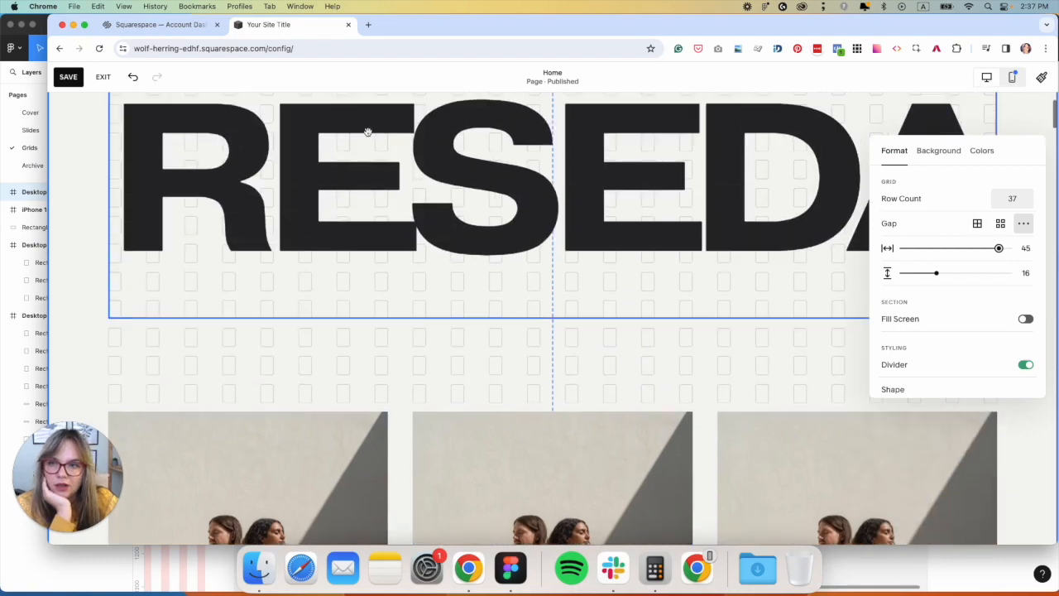
pyautogui.click(553, 155)
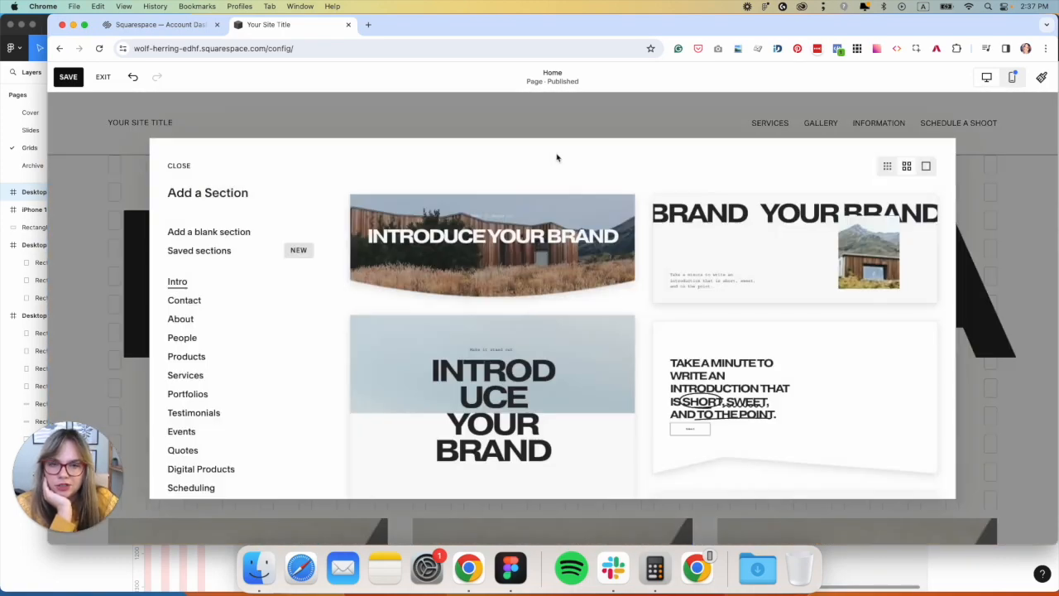
pyautogui.scroll(-5, 182, 377)
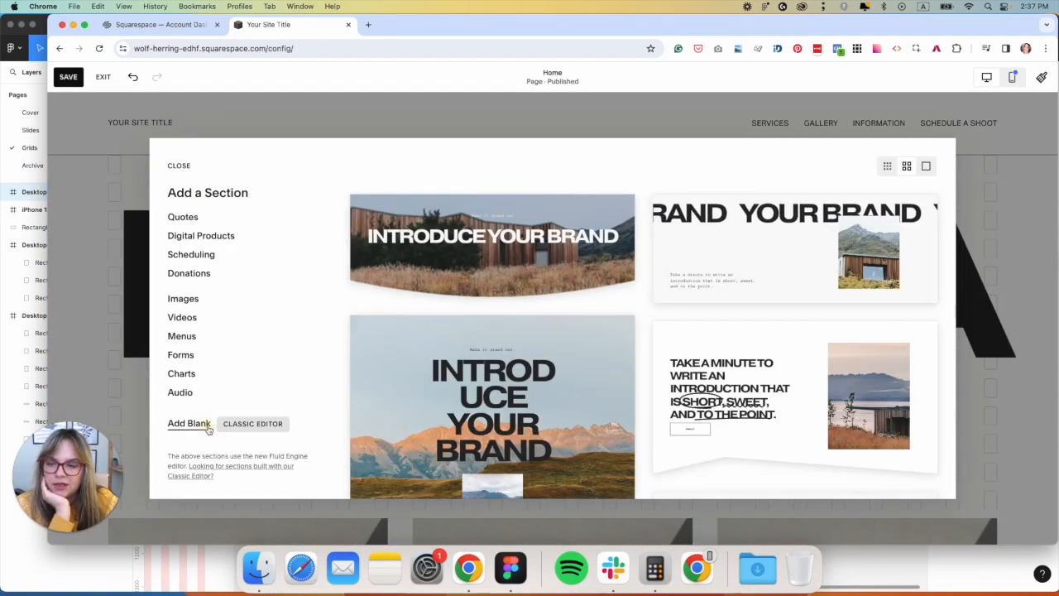
pyautogui.click(198, 425)
# Insert an image block in the blank section and fill it with the free stock photo of a snowy forest cabin
pyautogui.click(465, 212)
pyautogui.click(553, 290)
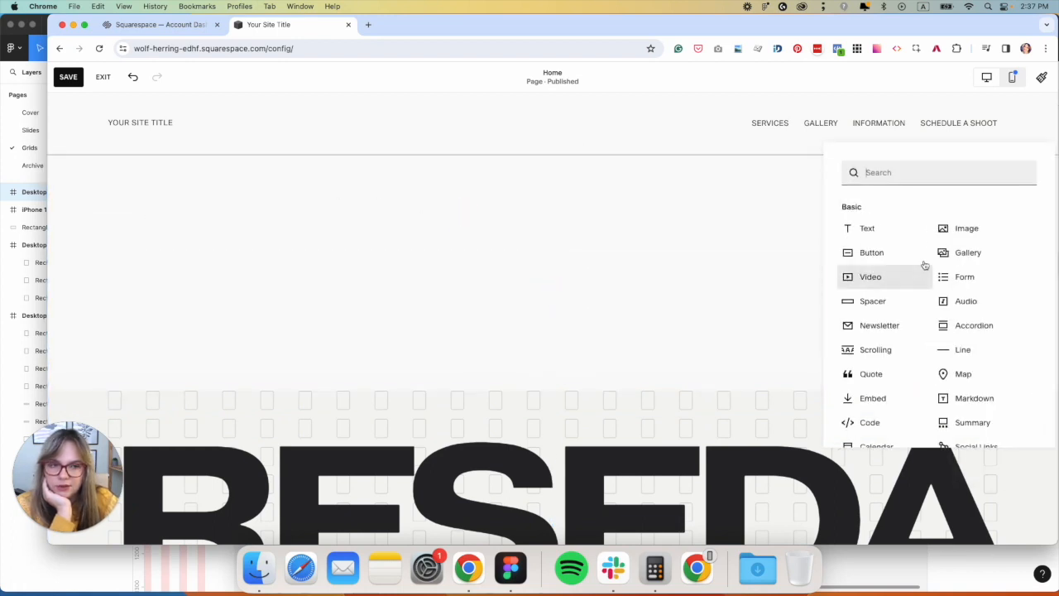
pyautogui.click(963, 230)
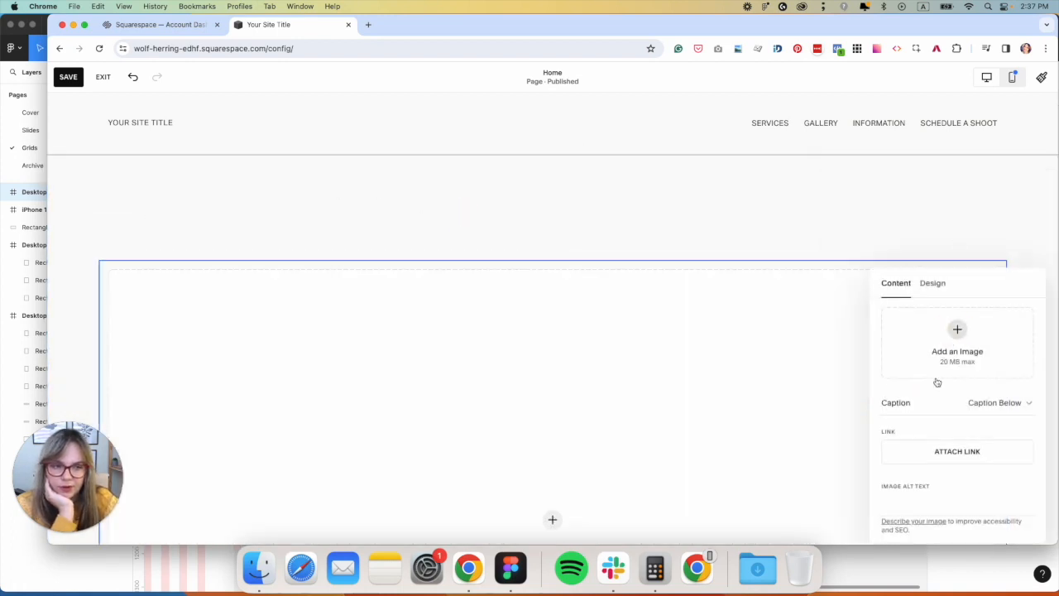
pyautogui.click(958, 335)
pyautogui.click(958, 351)
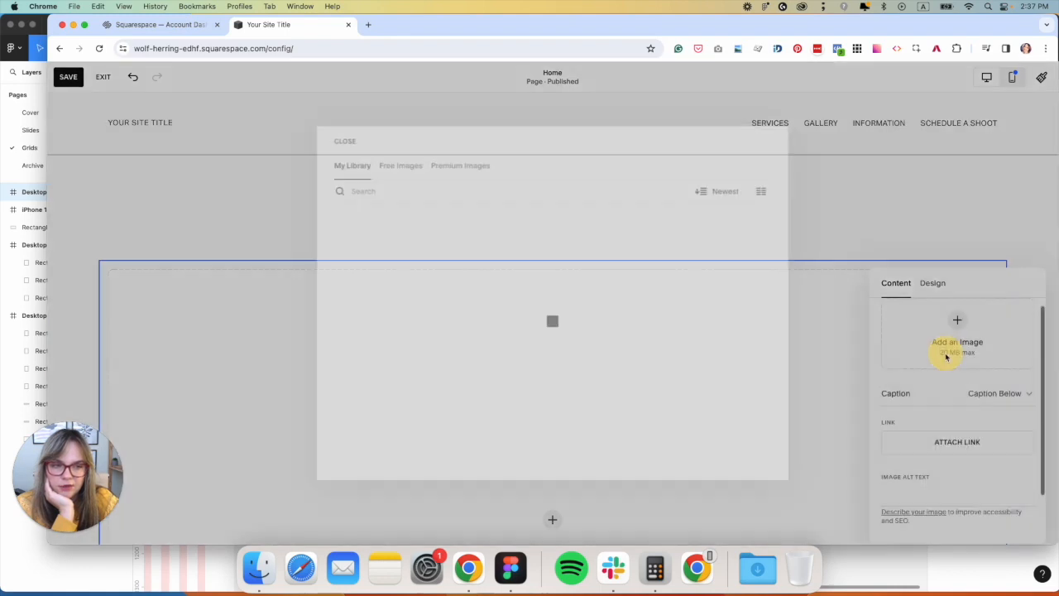
pyautogui.click(393, 160)
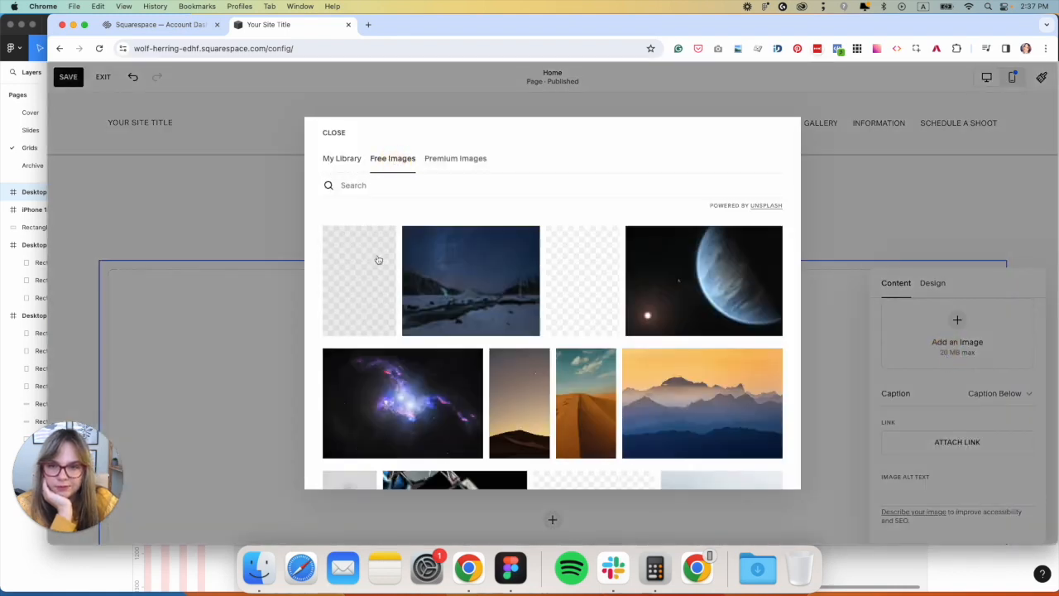
pyautogui.click(358, 288)
pyautogui.click(500, 434)
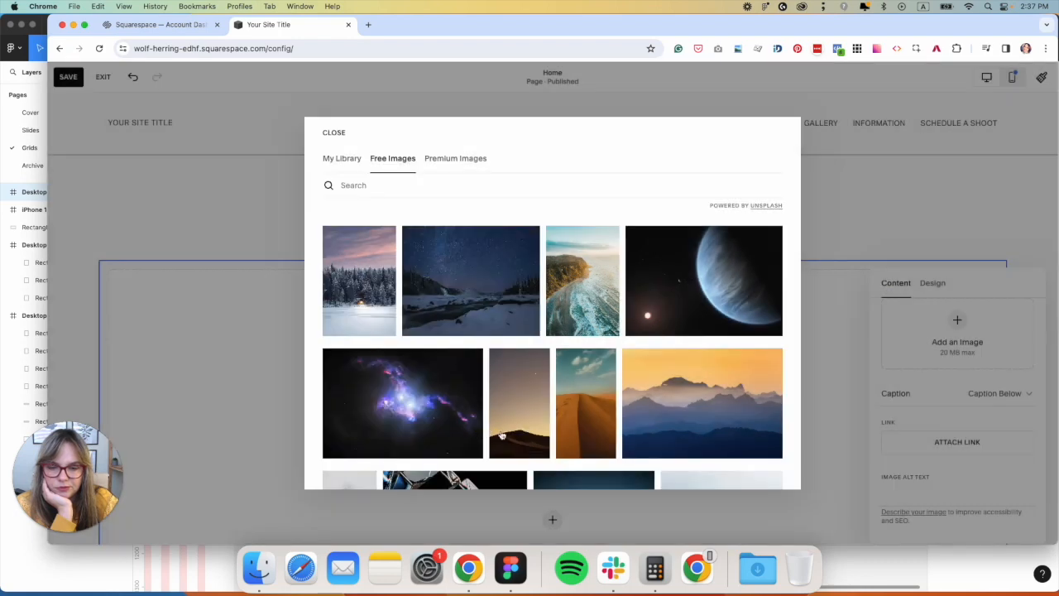
pyautogui.scroll(-4, 655, 447)
pyautogui.scroll(-4, 655, 445)
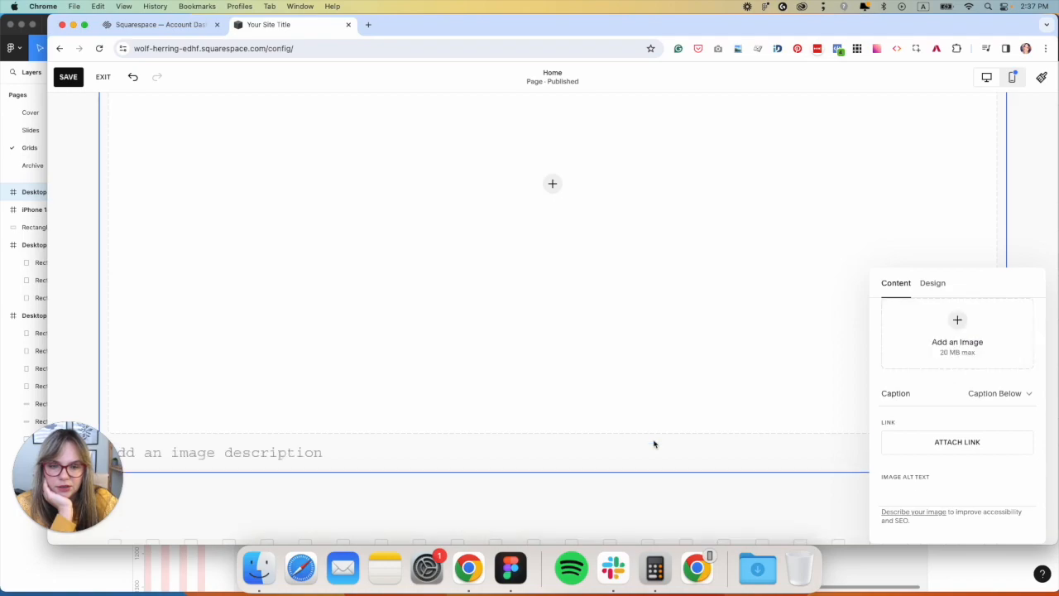
# Insert a second image block below the first and fill it with the same snowy forest photo from the library
pyautogui.scroll(-10, 514, 385)
pyautogui.scroll(-6, 515, 382)
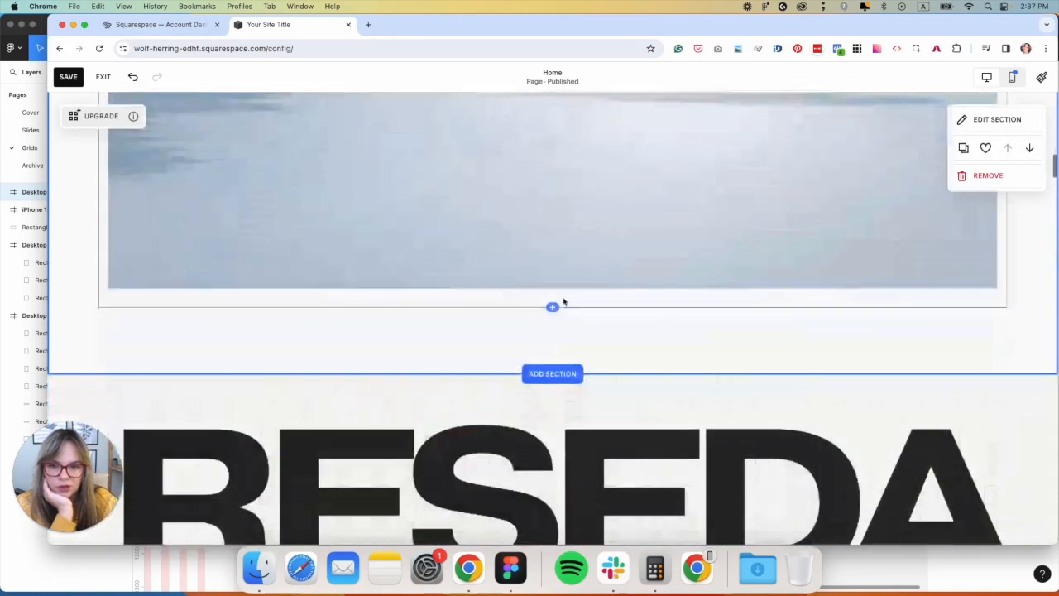
pyautogui.click(553, 307)
pyautogui.click(742, 303)
pyautogui.scroll(2, 628, 314)
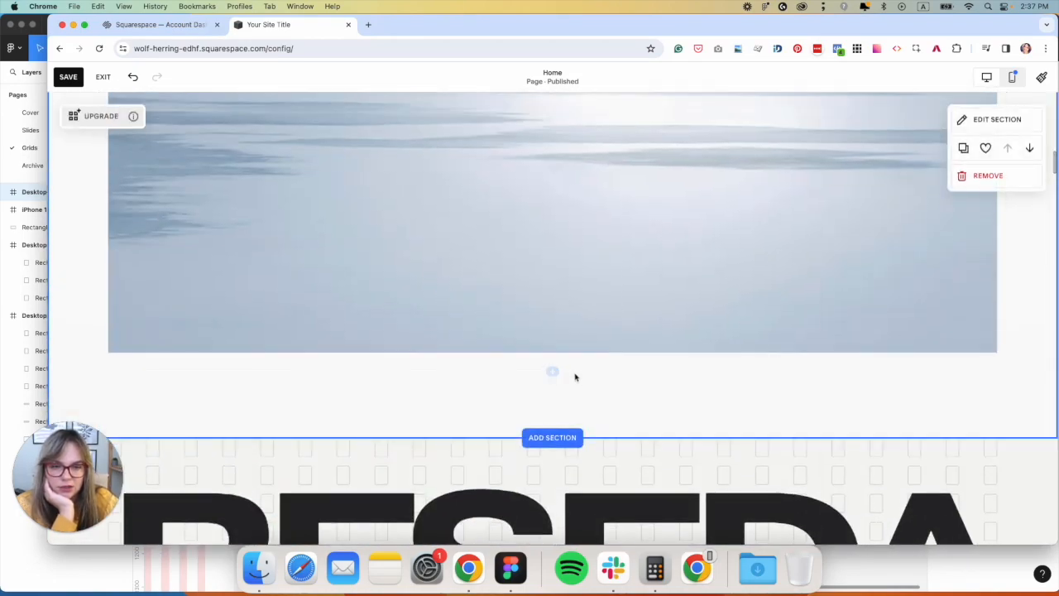
pyautogui.click(553, 370)
pyautogui.click(969, 314)
pyautogui.click(968, 321)
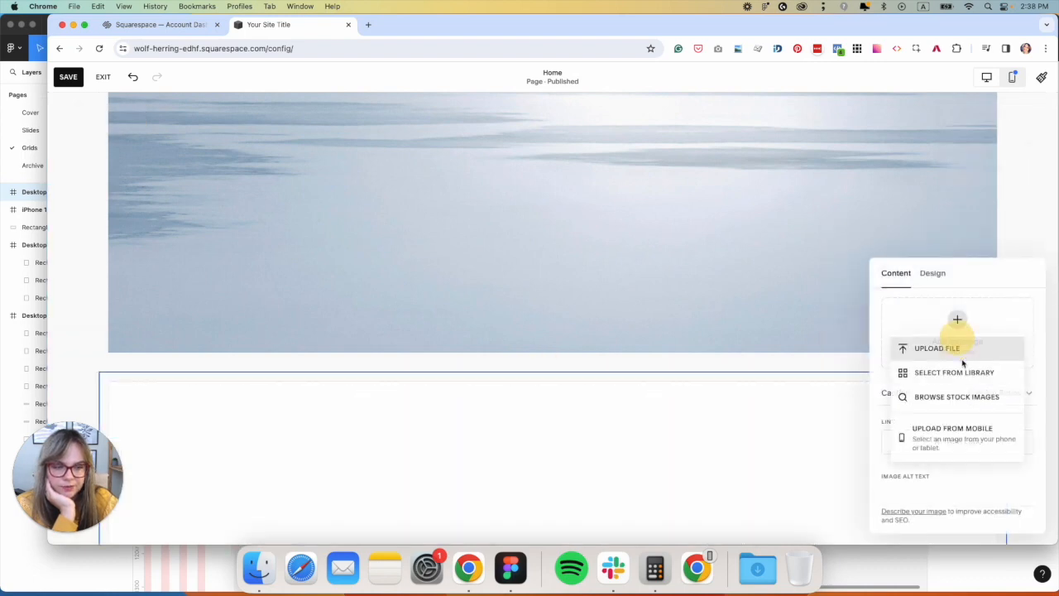
pyautogui.click(957, 370)
pyautogui.click(766, 473)
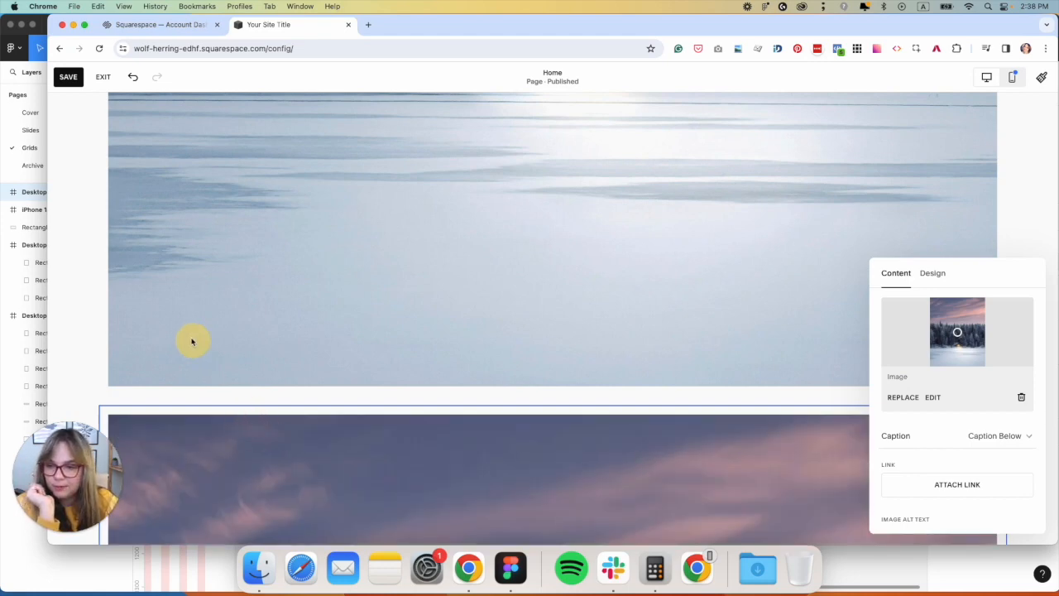
# Rearrange the two image blocks so they sit side by side in the section
pyautogui.click(168, 320)
pyautogui.moveTo(129, 416); pyautogui.dragTo(100, 353)
pyautogui.scroll(5, 248, 328)
pyautogui.scroll(5, 276, 329)
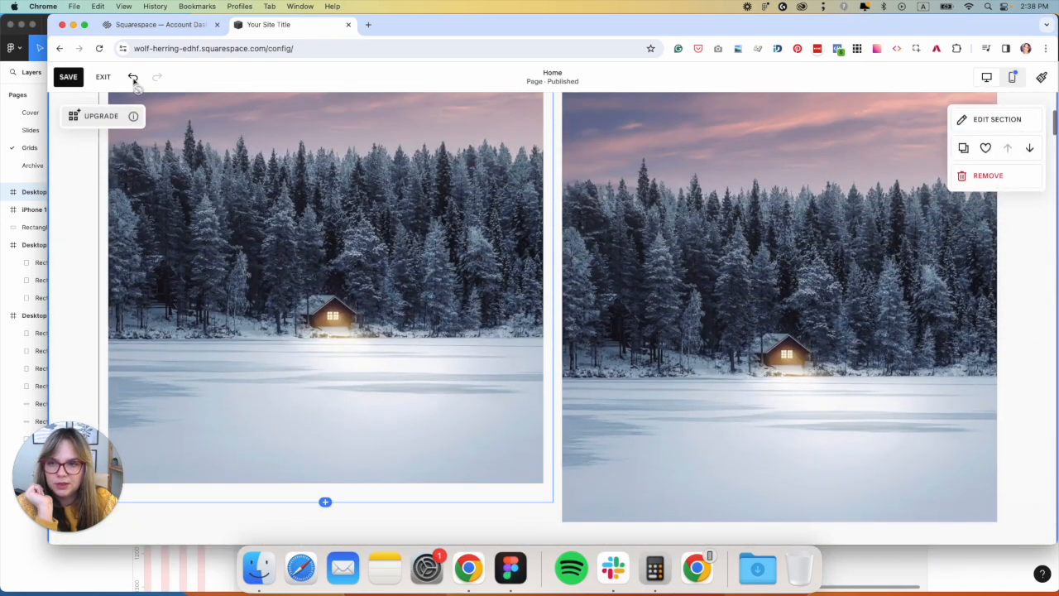
# Widen the browser window, save the page, and exit the page editor
pyautogui.click(68, 76)
pyautogui.moveTo(49, 171); pyautogui.dragTo(7, 168)
pyautogui.scroll(3, 43, 101)
pyautogui.click(62, 76)
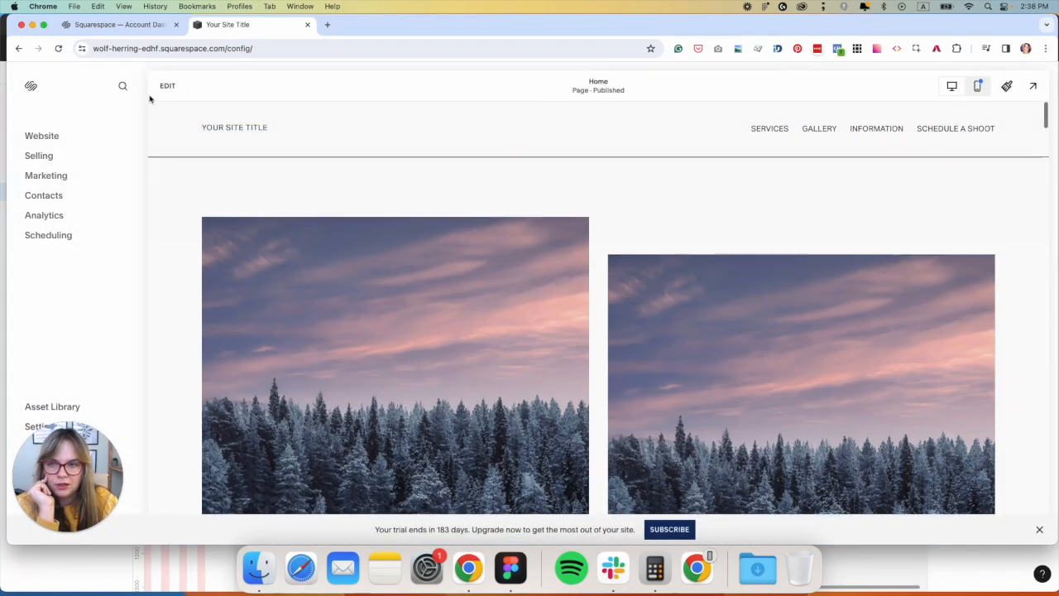
# Reopen the page for editing, delete the empty text block above the second image, save, and exit
pyautogui.click(167, 85)
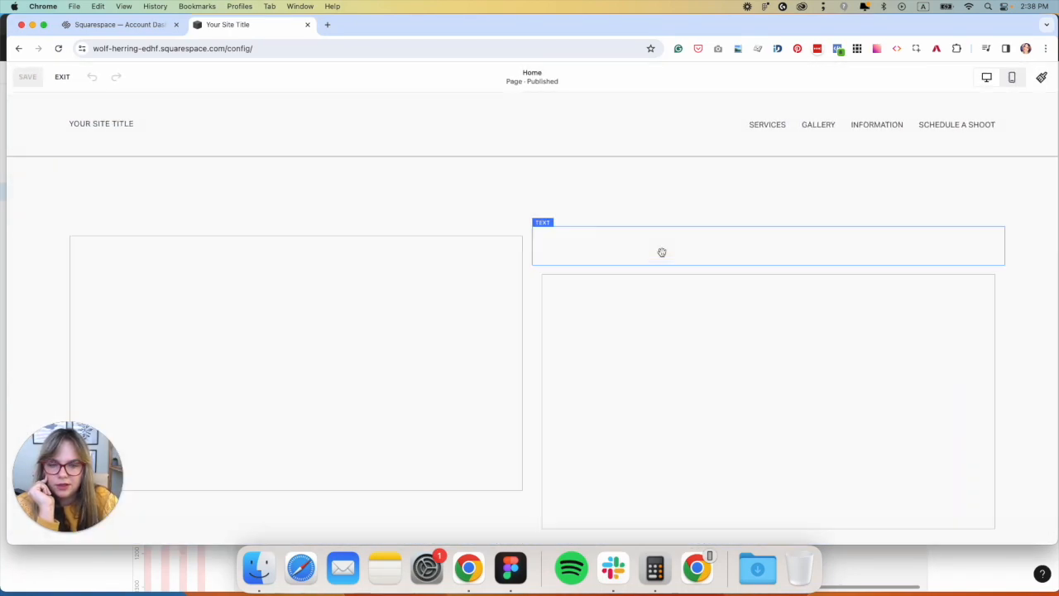
pyautogui.click(654, 246)
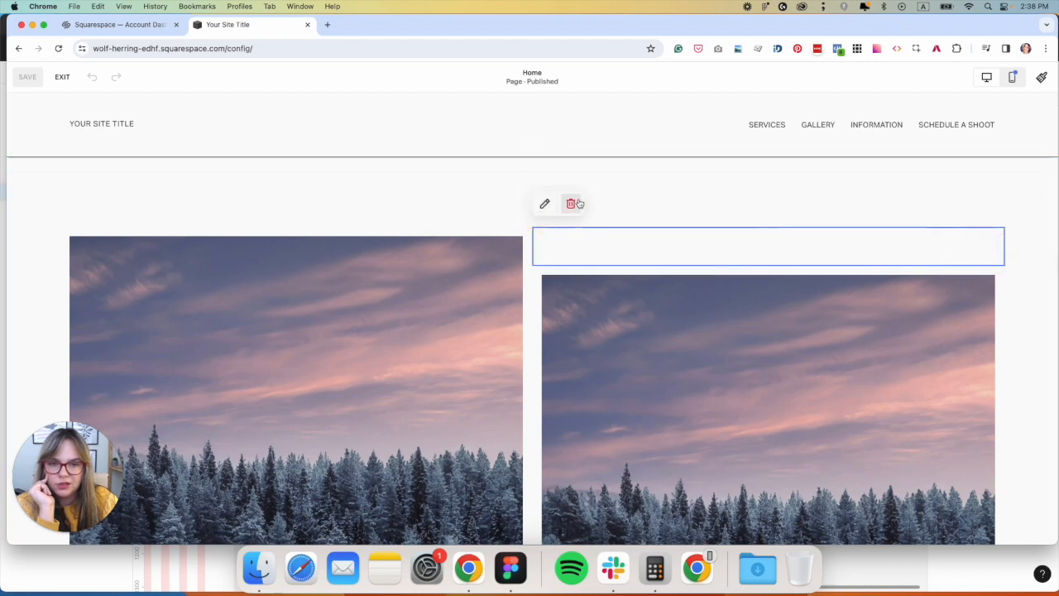
pyautogui.click(579, 204)
pyautogui.click(27, 77)
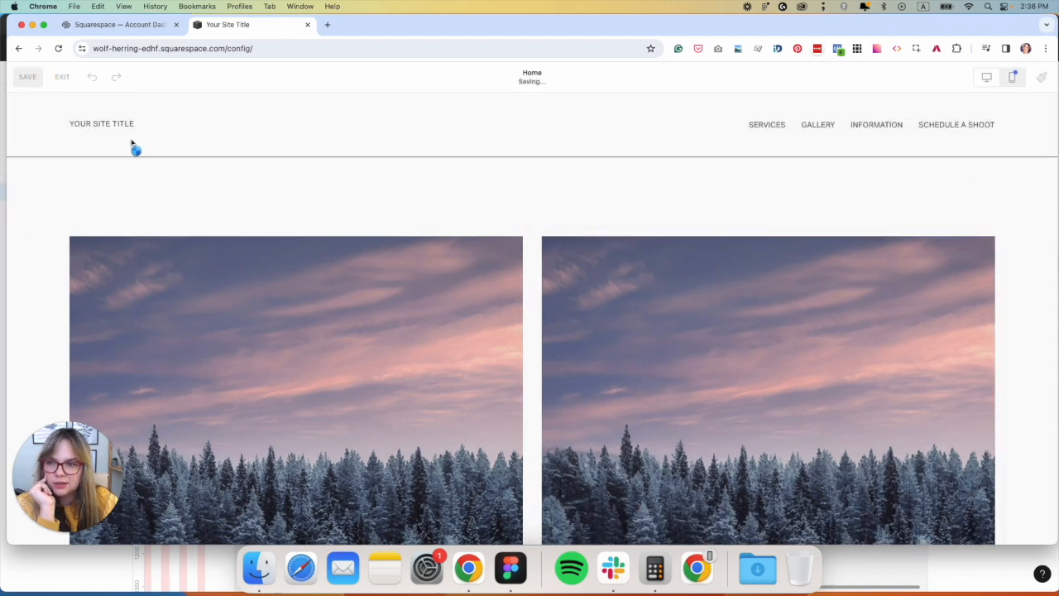
pyautogui.click(62, 76)
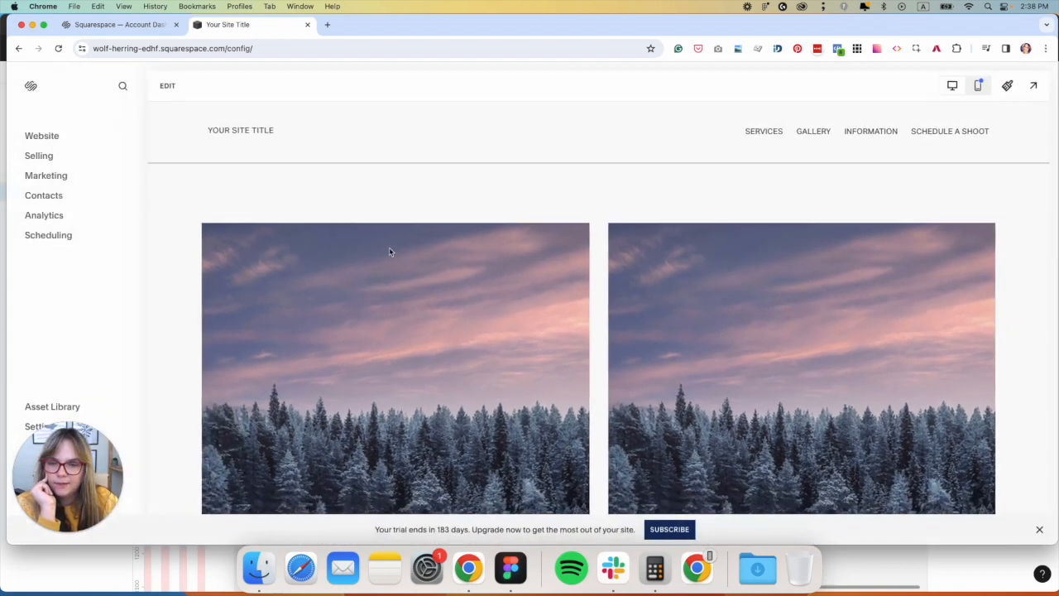
# Inspect the first image in the developer tools and examine the computed padding of its sqs-block image-block element
pyautogui.rightClick(396, 264)
pyautogui.click(436, 407)
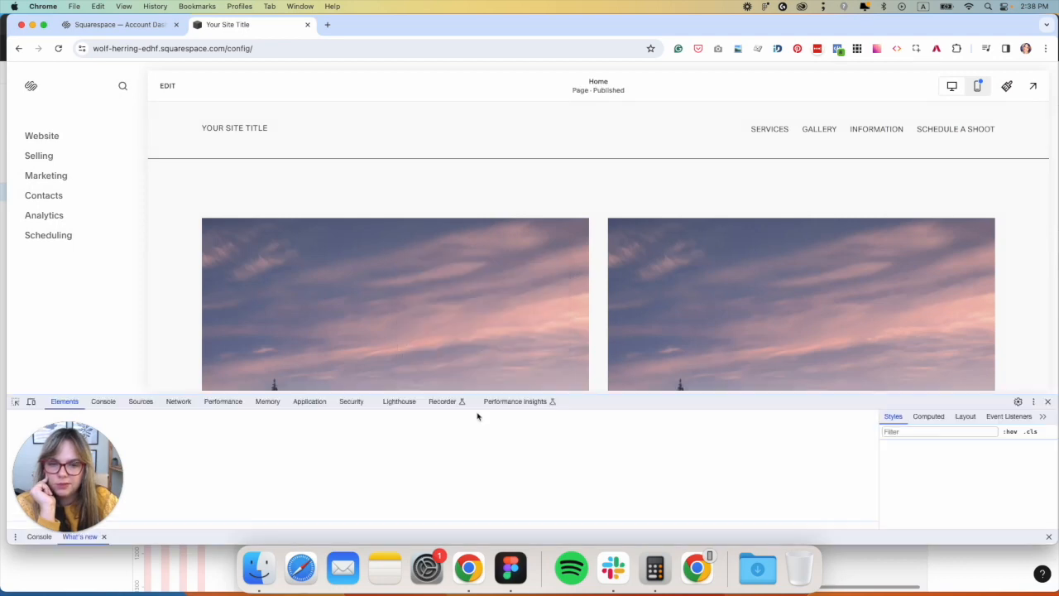
pyautogui.scroll(-1, 376, 468)
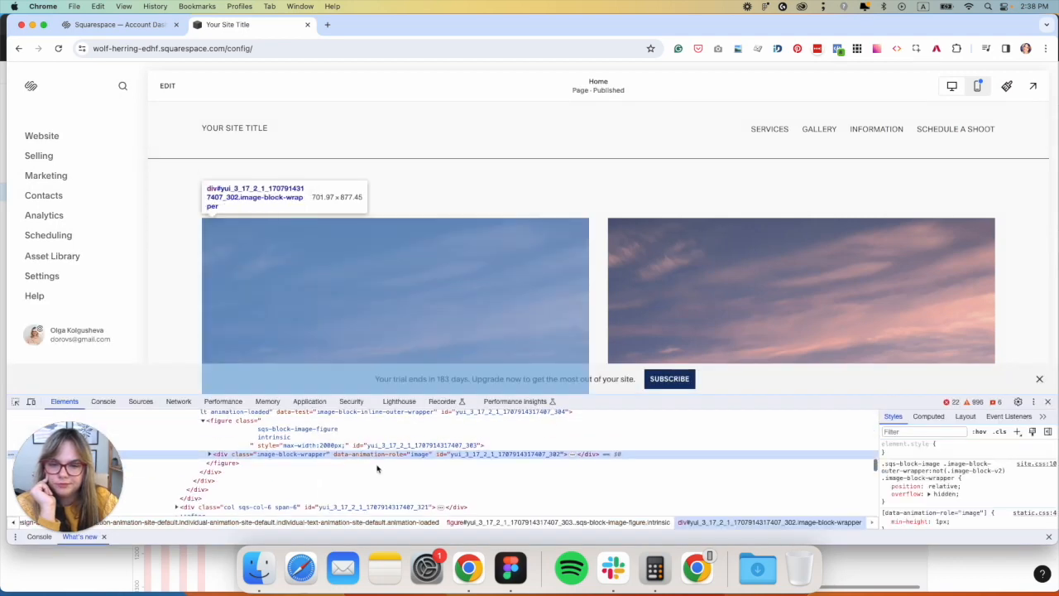
pyautogui.click(210, 450)
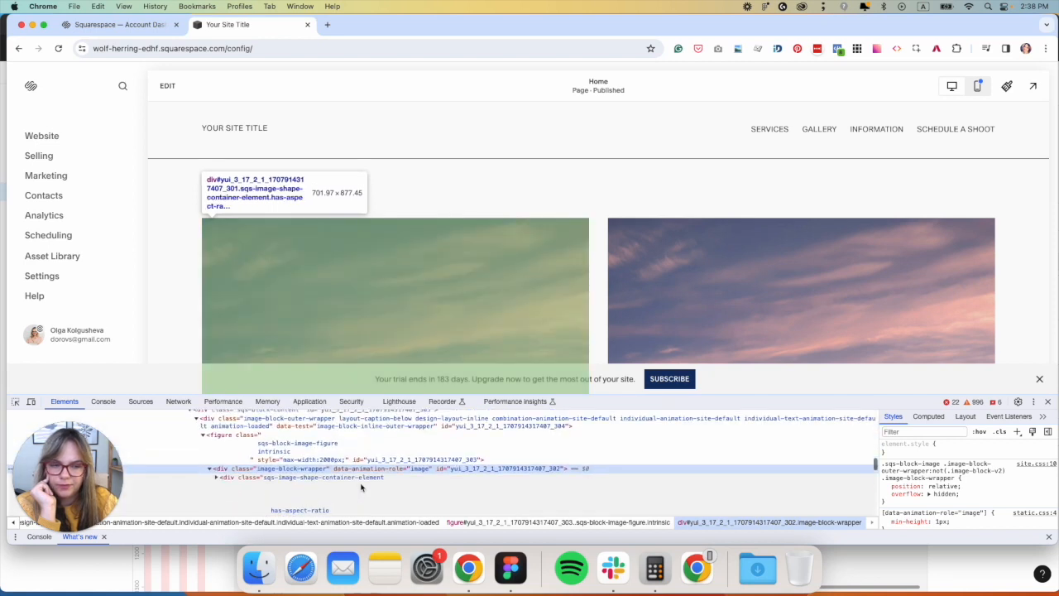
pyautogui.scroll(3, 361, 488)
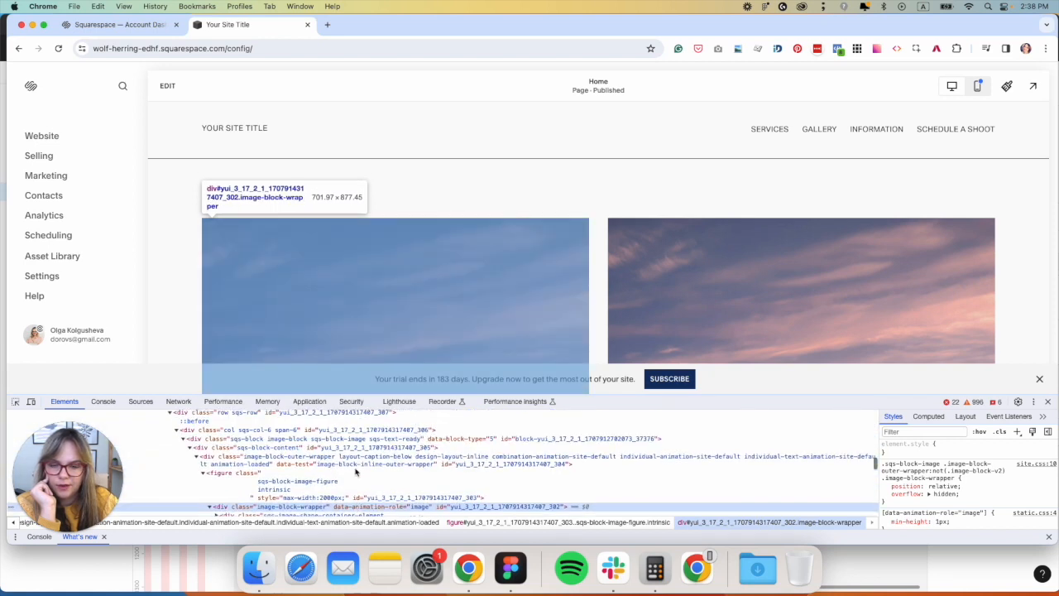
pyautogui.click(283, 445)
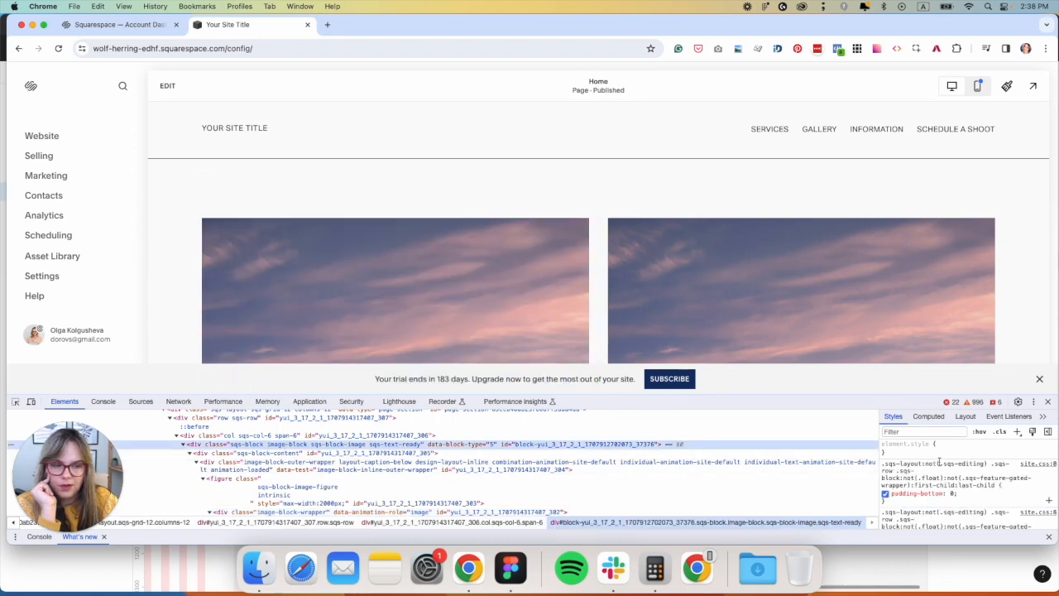
pyautogui.click(929, 417)
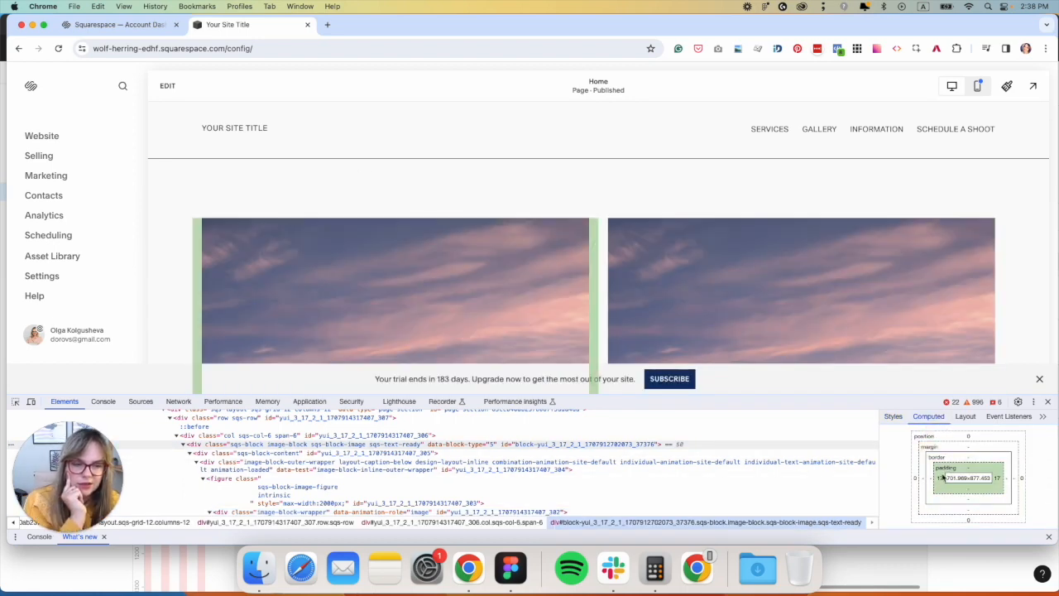
pyautogui.scroll(-1, 943, 484)
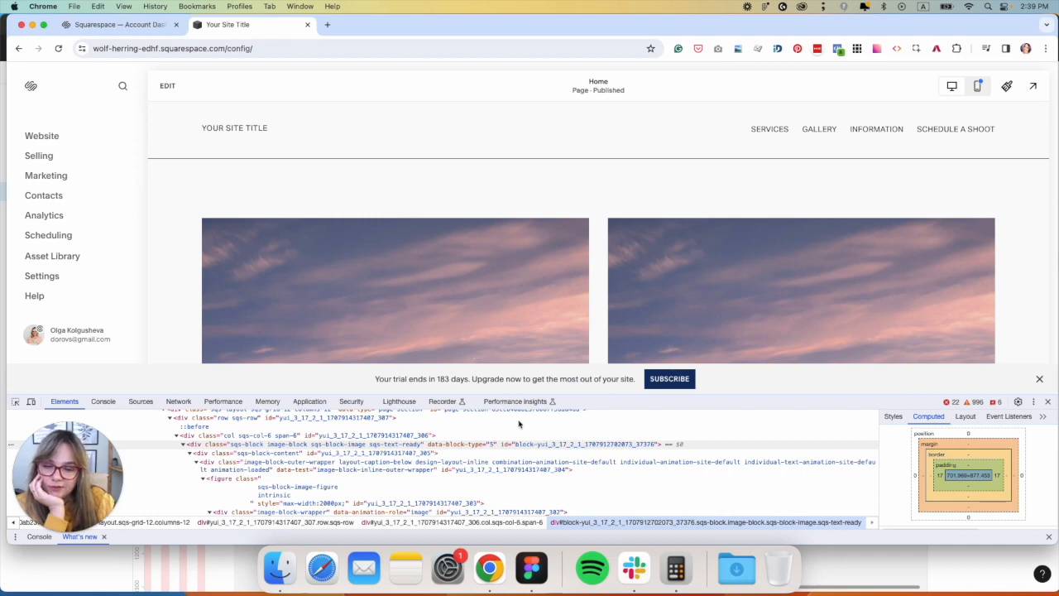
# Switch to Figma and look over the column grid of the Desktop - 3 frame
pyautogui.click(532, 567)
pyautogui.click(459, 137)
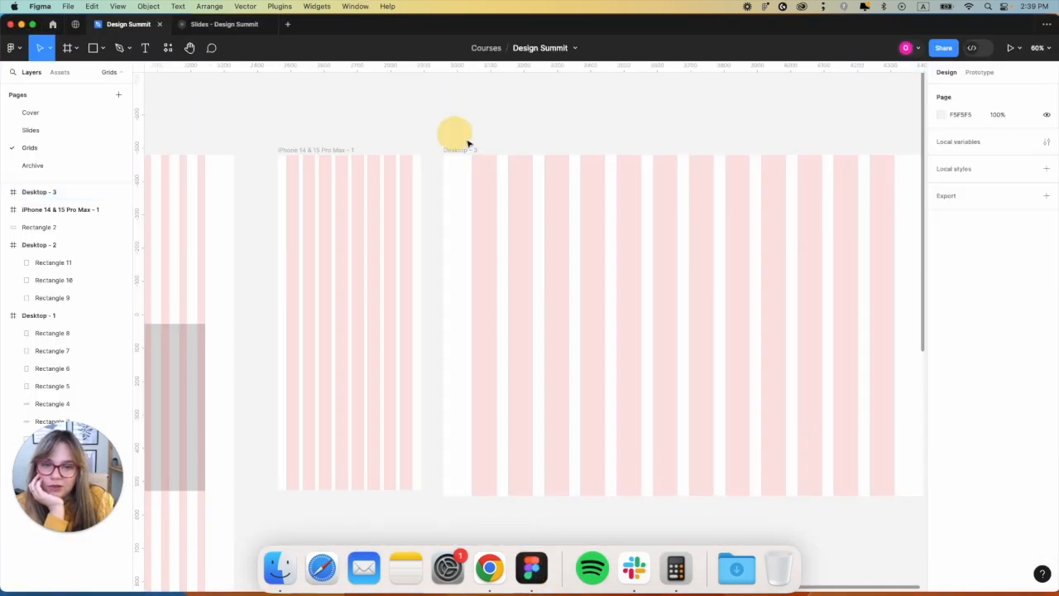
pyautogui.hscroll(2, 463, 175)
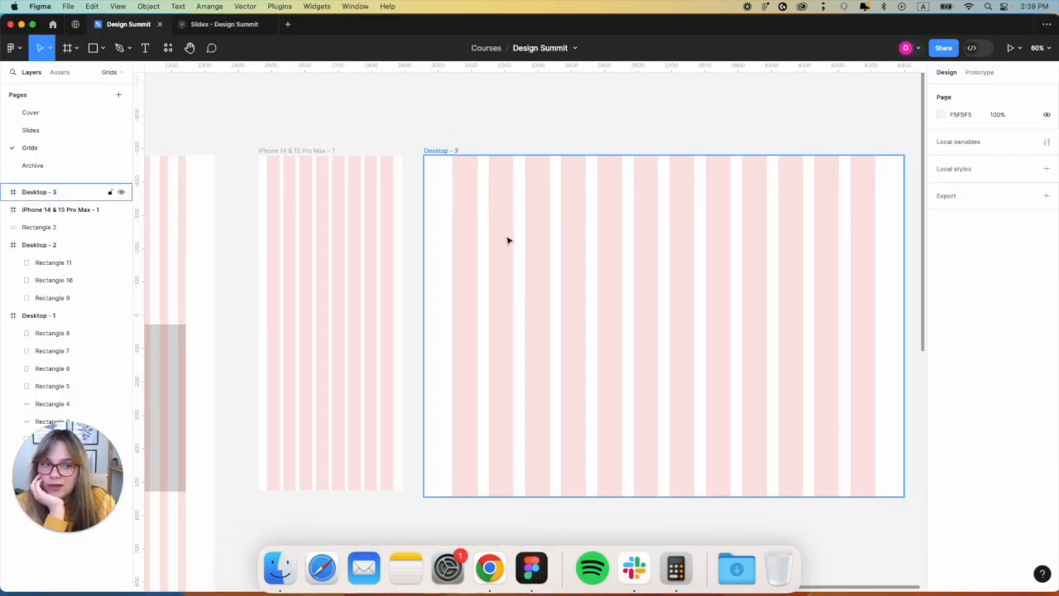
pyautogui.hscroll(2, 506, 239)
# Switch to Chrome, open the Squarespace page for editing, and set the image section's custom content width to 100
pyautogui.click(490, 568)
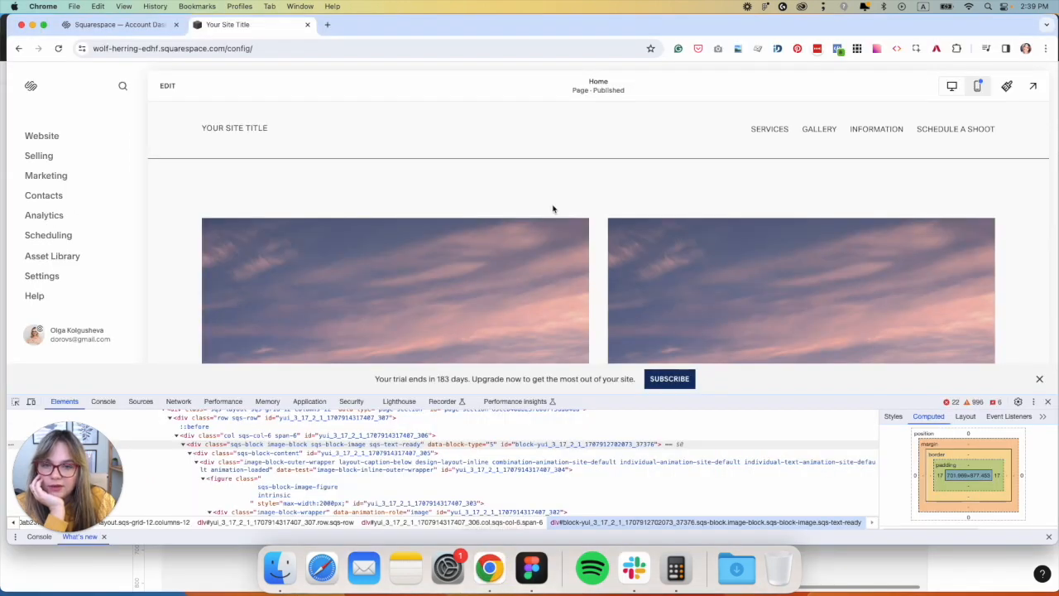
pyautogui.click(170, 86)
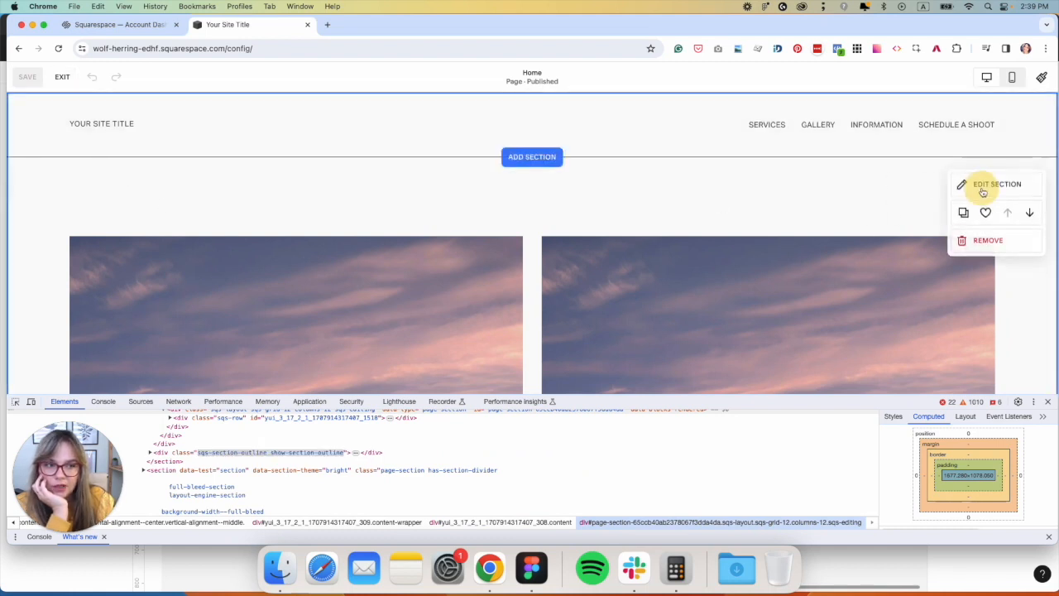
pyautogui.click(978, 183)
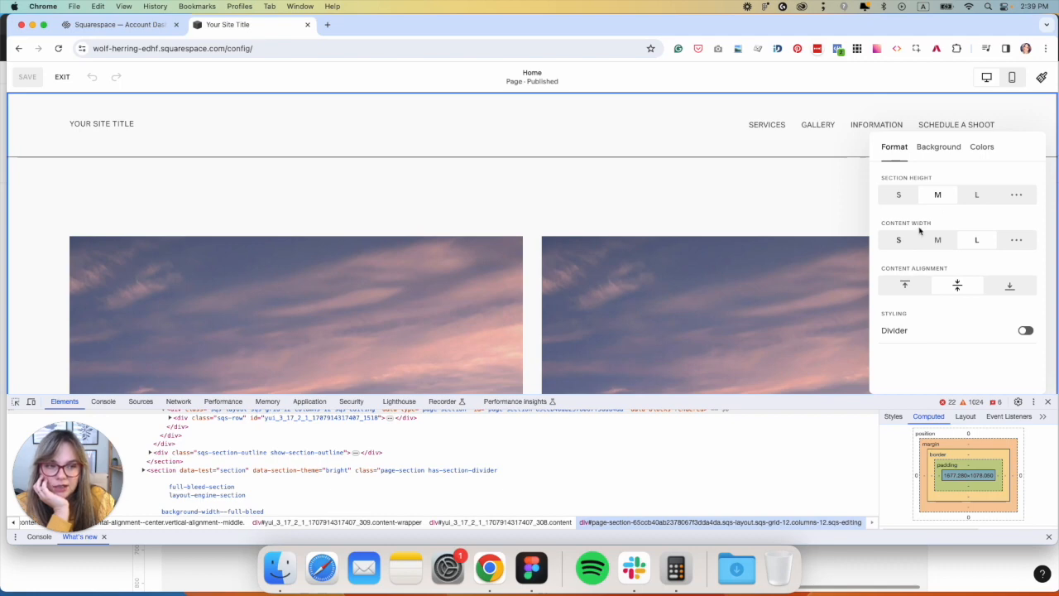
pyautogui.click(1019, 240)
pyautogui.moveTo(915, 264); pyautogui.dragTo(1001, 264)
pyautogui.scroll(-3, 506, 211)
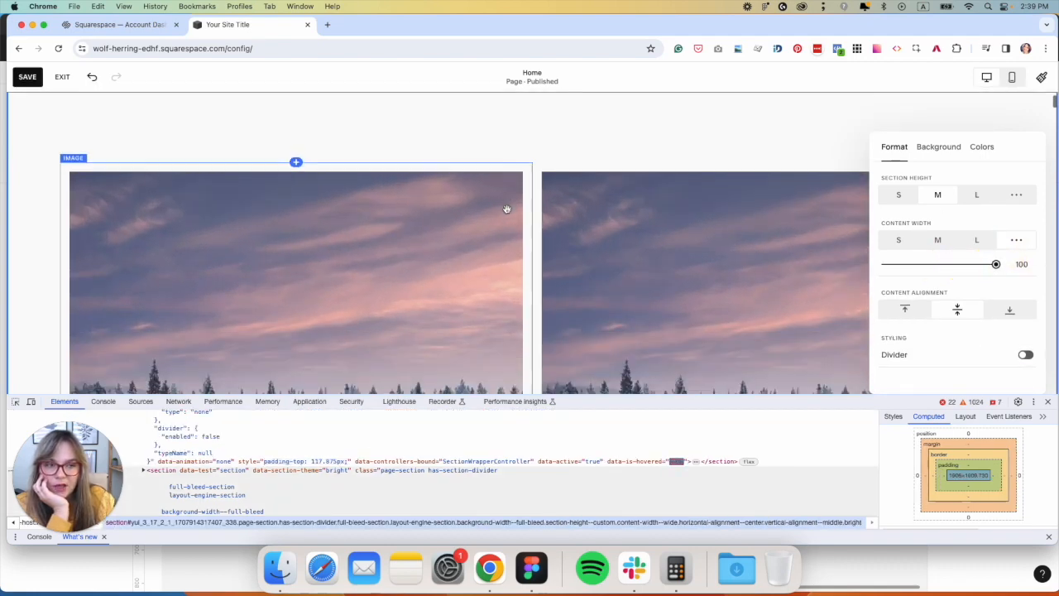
pyautogui.scroll(-1, 508, 209)
pyautogui.scroll(2, 507, 208)
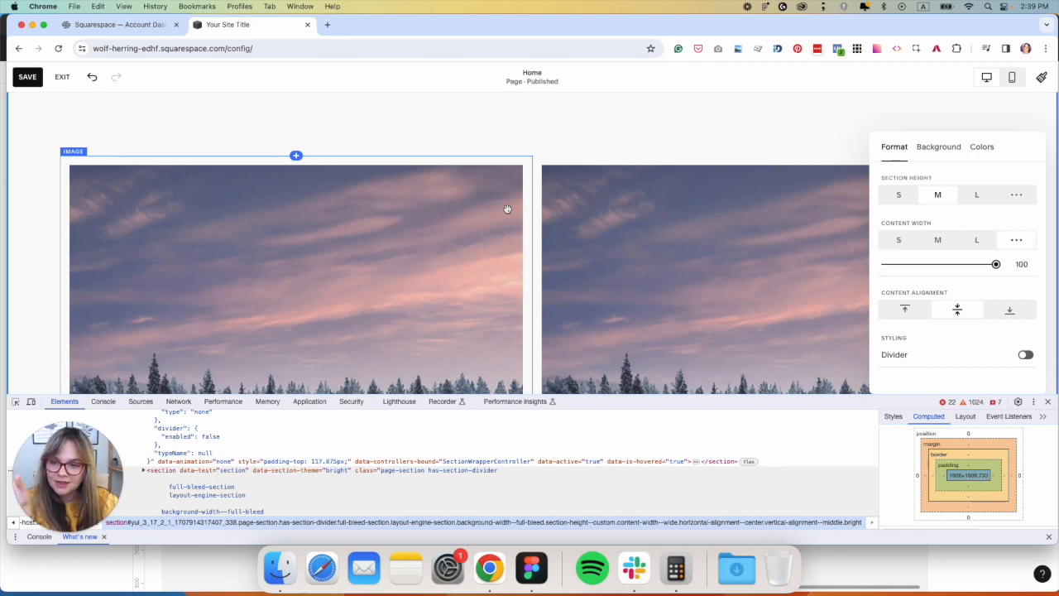
# Check the maximum page width and site margin in the site's Spacing styles, and close Site Styles
pyautogui.click(1041, 77)
pyautogui.click(904, 245)
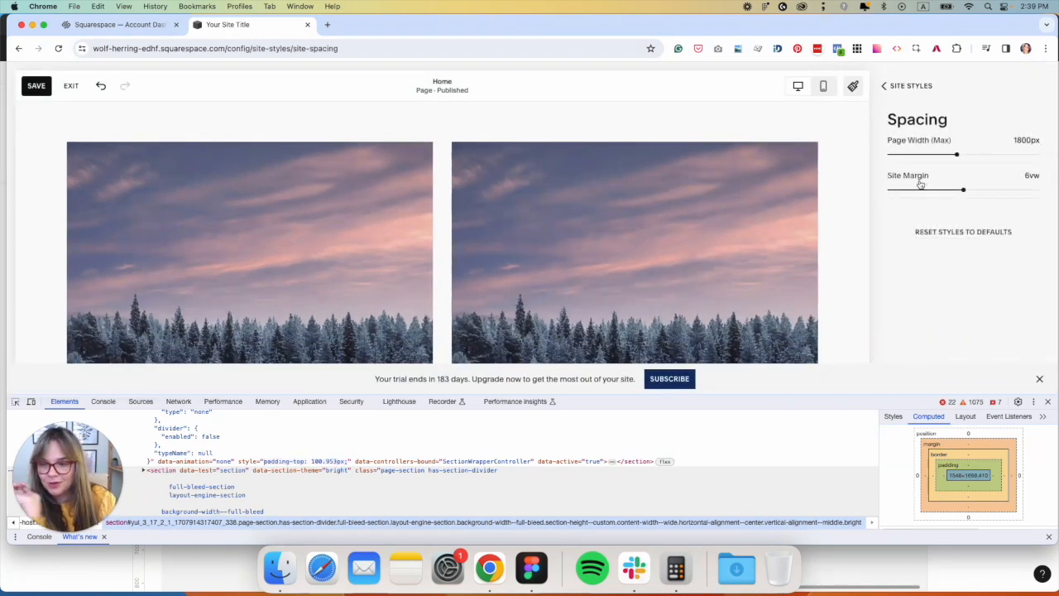
pyautogui.click(889, 86)
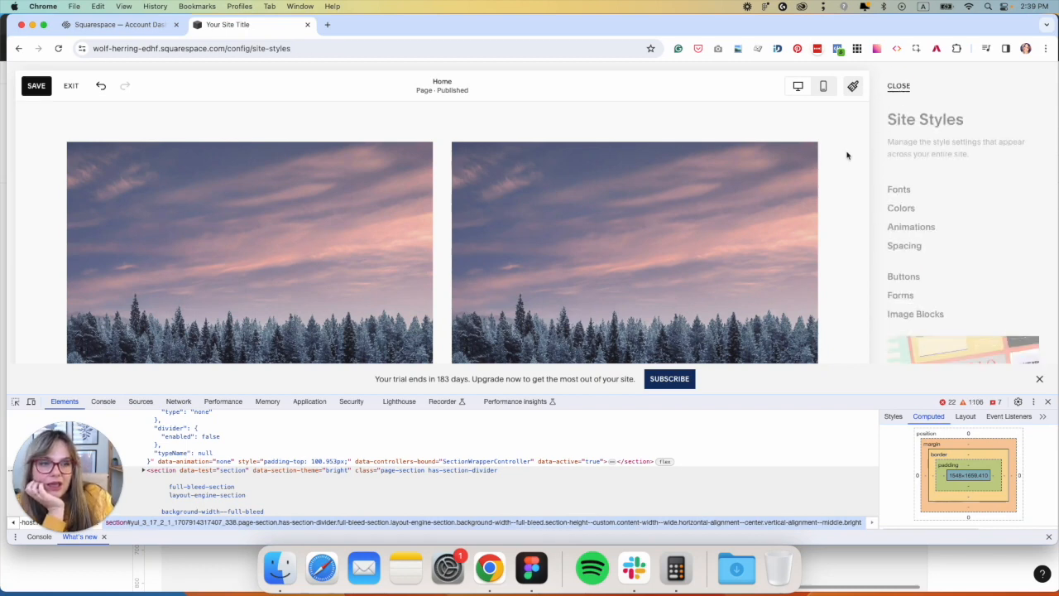
pyautogui.click(899, 85)
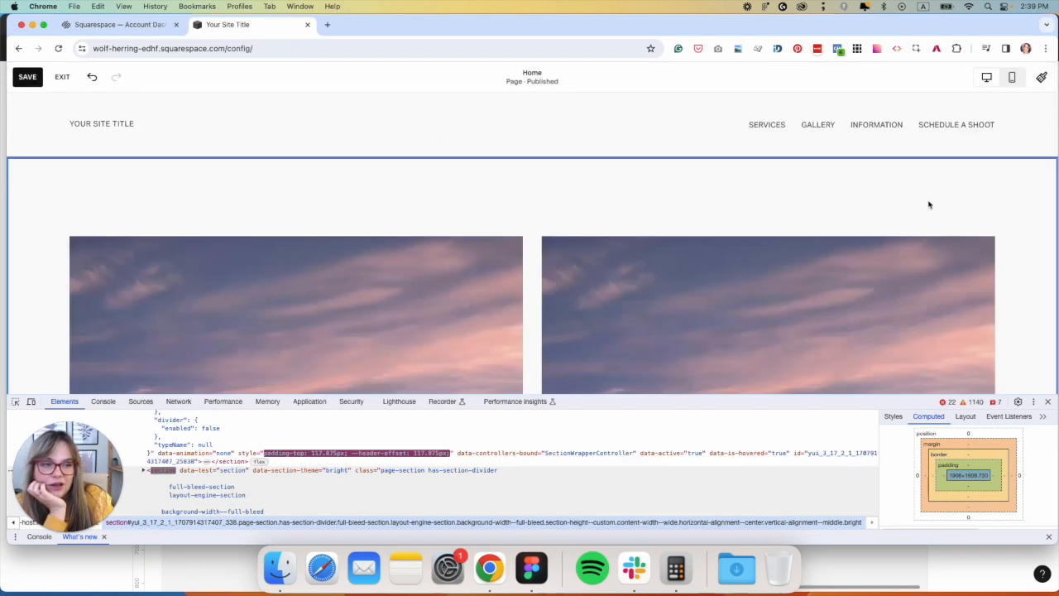
# Reopen the image section's settings and set its custom content width to 80
pyautogui.click(927, 203)
pyautogui.click(978, 183)
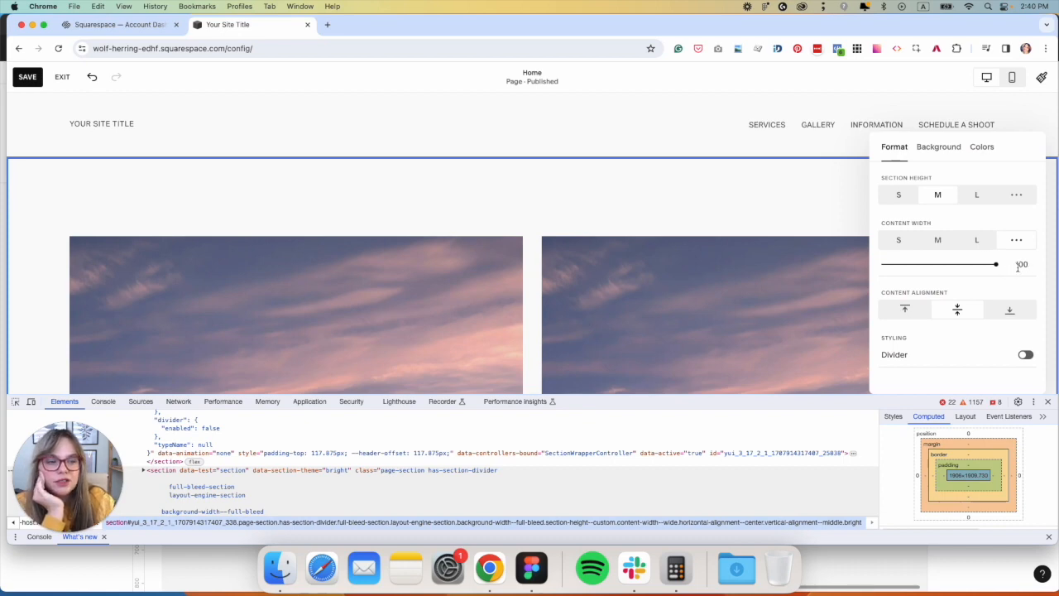
pyautogui.moveTo(995, 264); pyautogui.dragTo(964, 265)
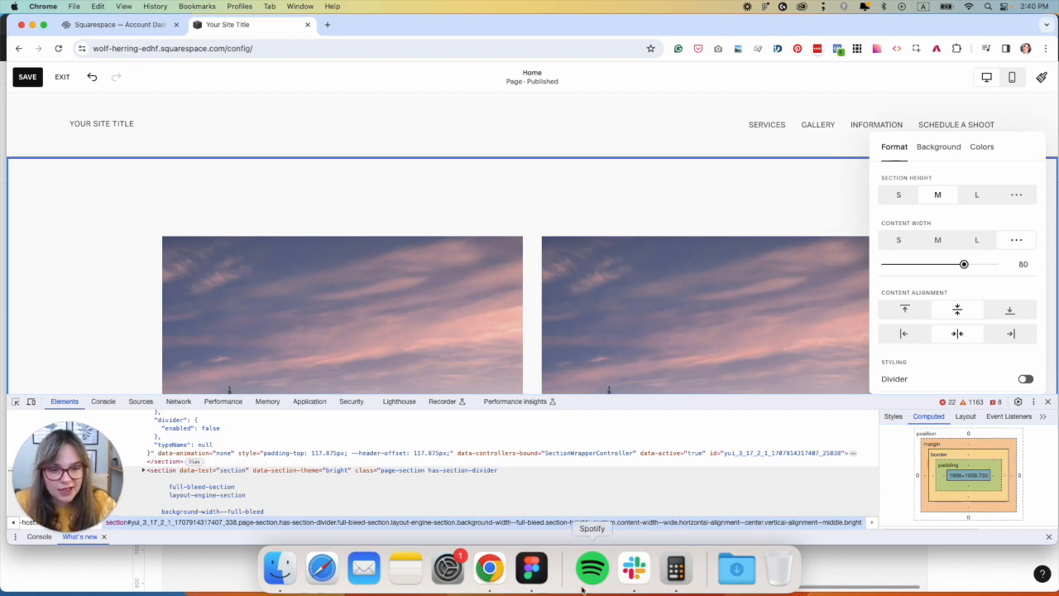
# Switch to Figma and select the Desktop - 3 frame
pyautogui.click(530, 577)
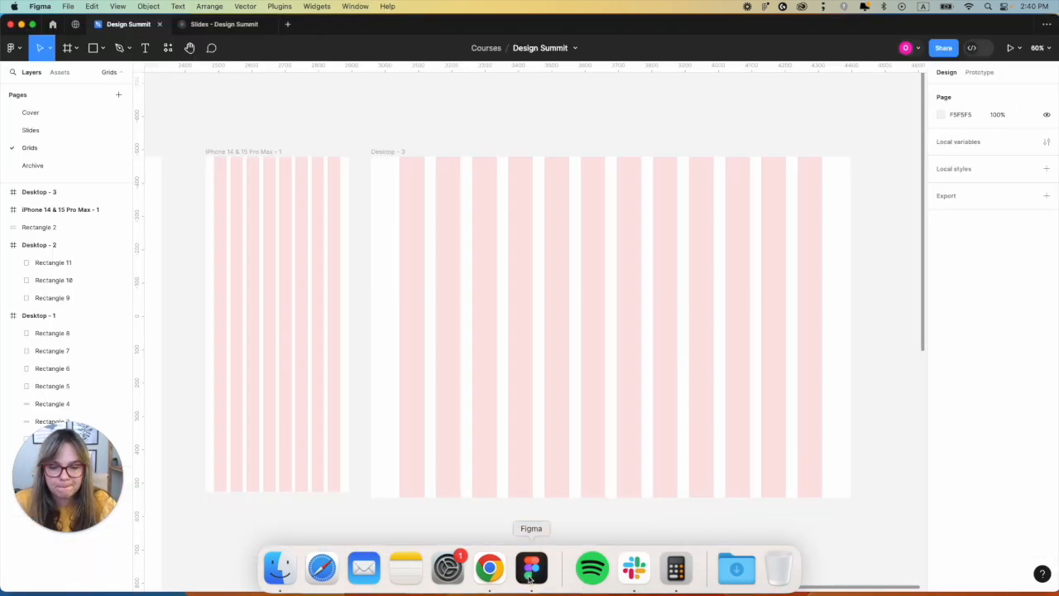
pyautogui.click(383, 154)
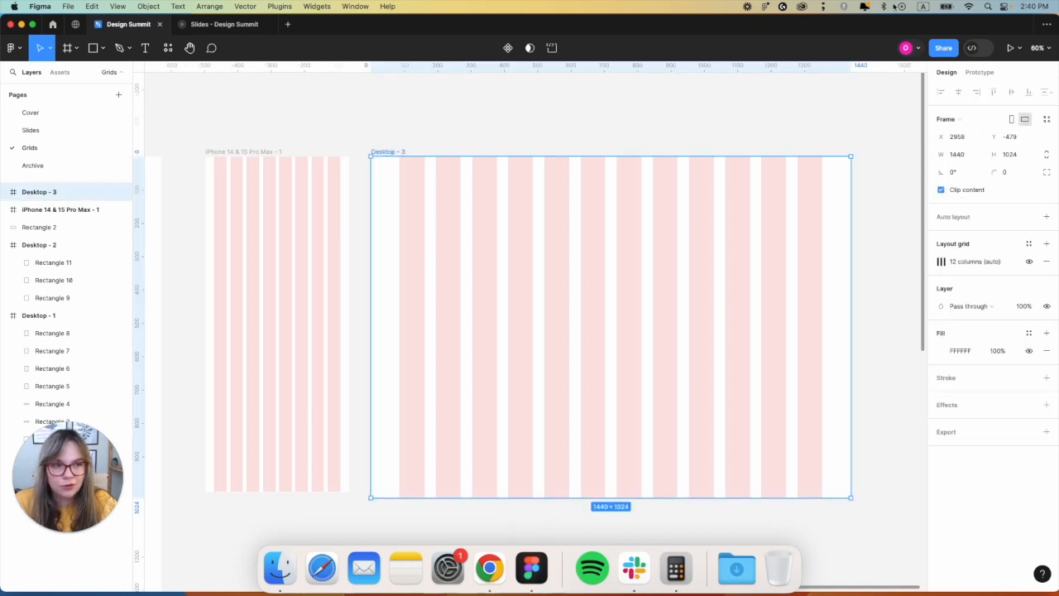
pyautogui.click(989, 6)
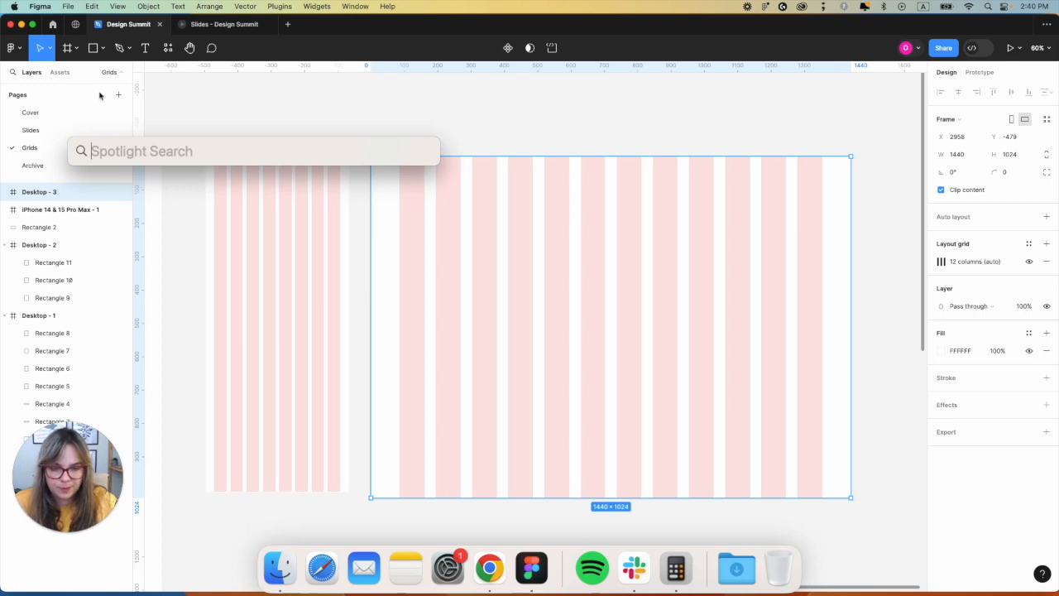
# Open Calculator and multiply the 1440 frame width by 0.16 to work out the grid margin
pyautogui.click(675, 567)
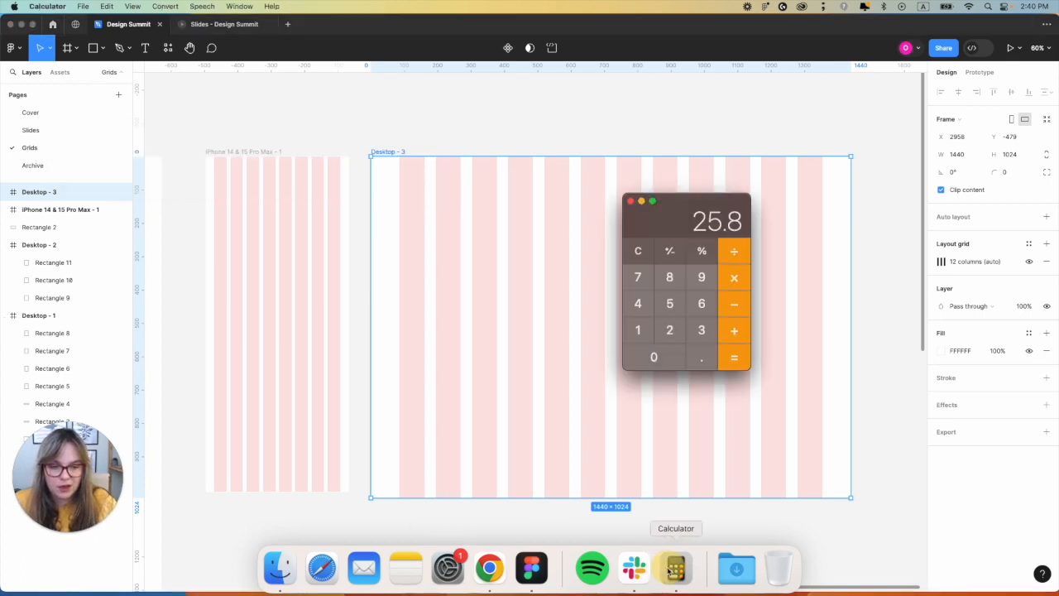
pyautogui.click(638, 252)
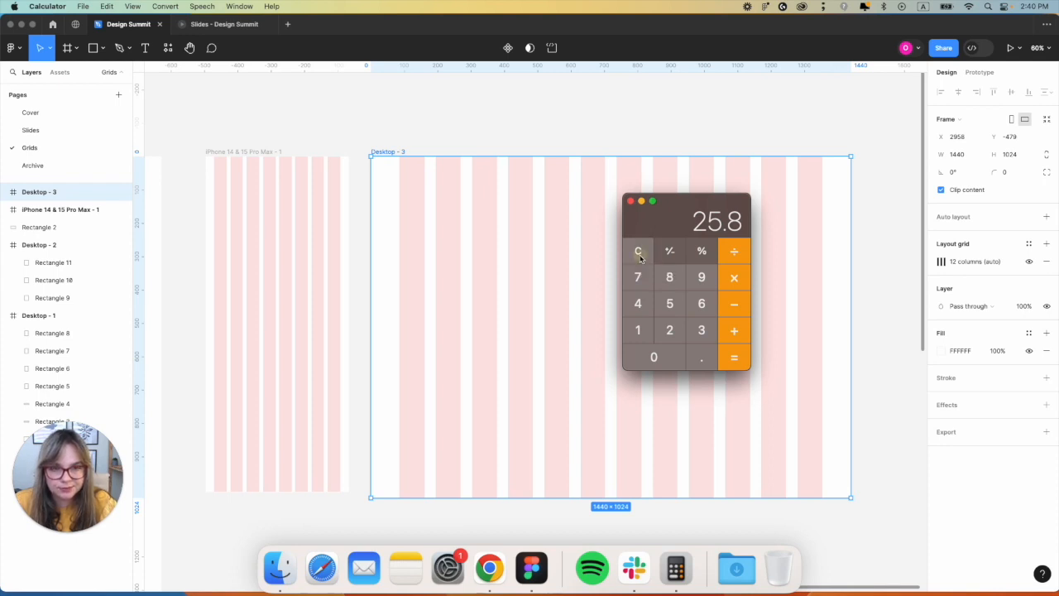
pyautogui.click(638, 331)
pyautogui.click(639, 304)
pyautogui.click(639, 305)
pyautogui.click(653, 357)
pyautogui.click(734, 277)
pyautogui.click(653, 357)
pyautogui.click(701, 358)
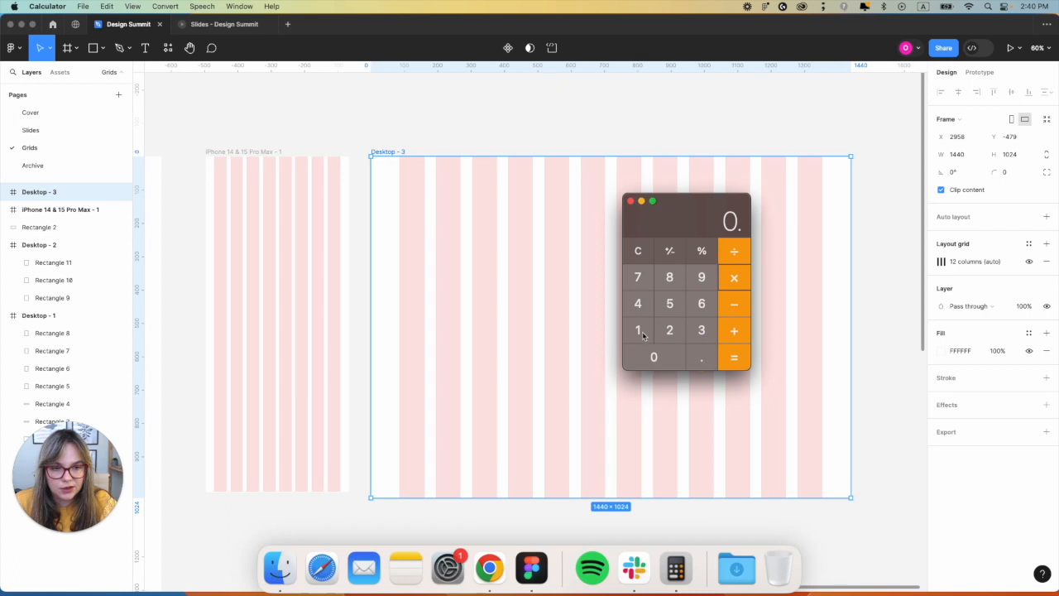
pyautogui.click(643, 333)
pyautogui.click(701, 306)
pyautogui.click(733, 354)
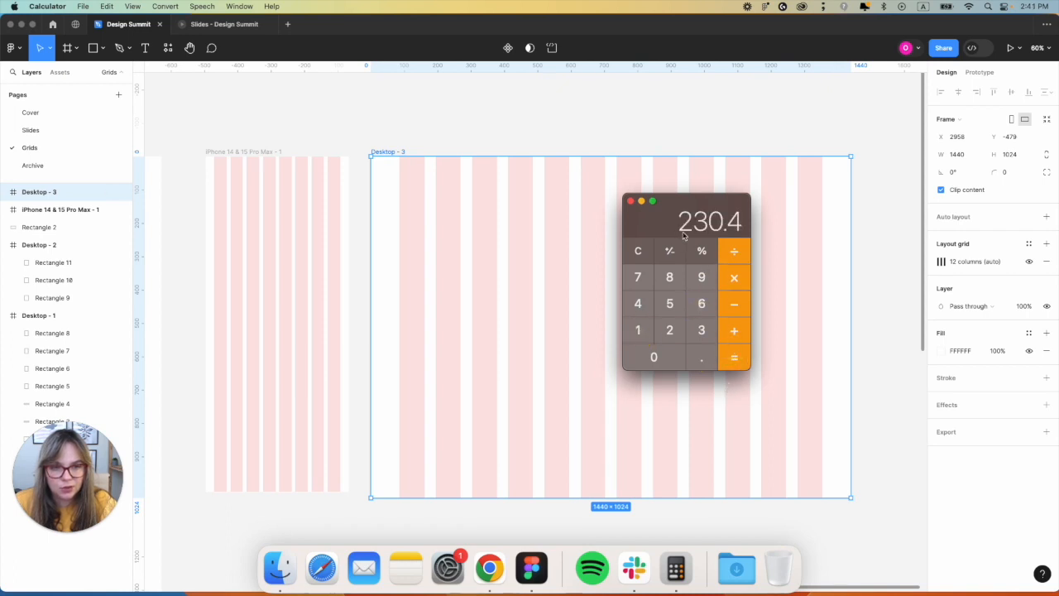
# Set the margin of the Desktop - 3 frame's 12-column layout grid to 230, and deselect the frame
pyautogui.click(941, 263)
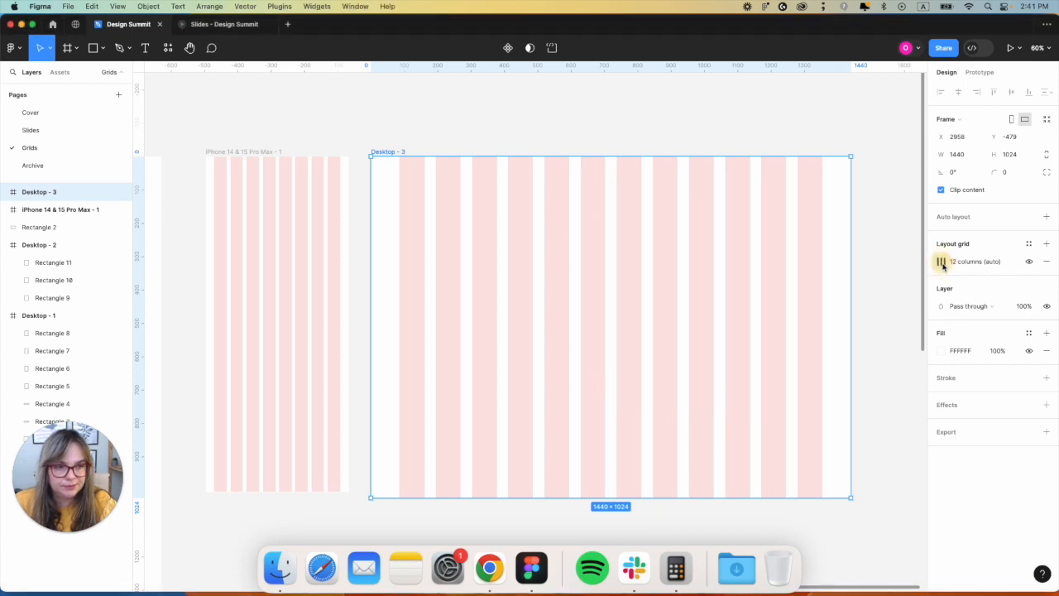
pyautogui.click(941, 261)
pyautogui.click(902, 346)
pyautogui.write('230')
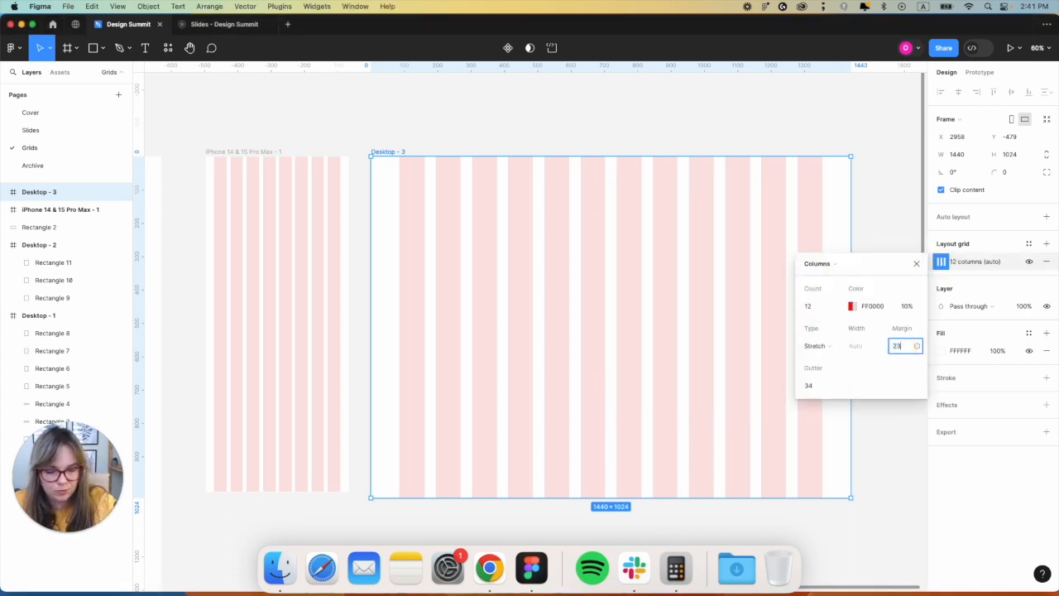
pyautogui.press('Return')
pyautogui.click(754, 137)
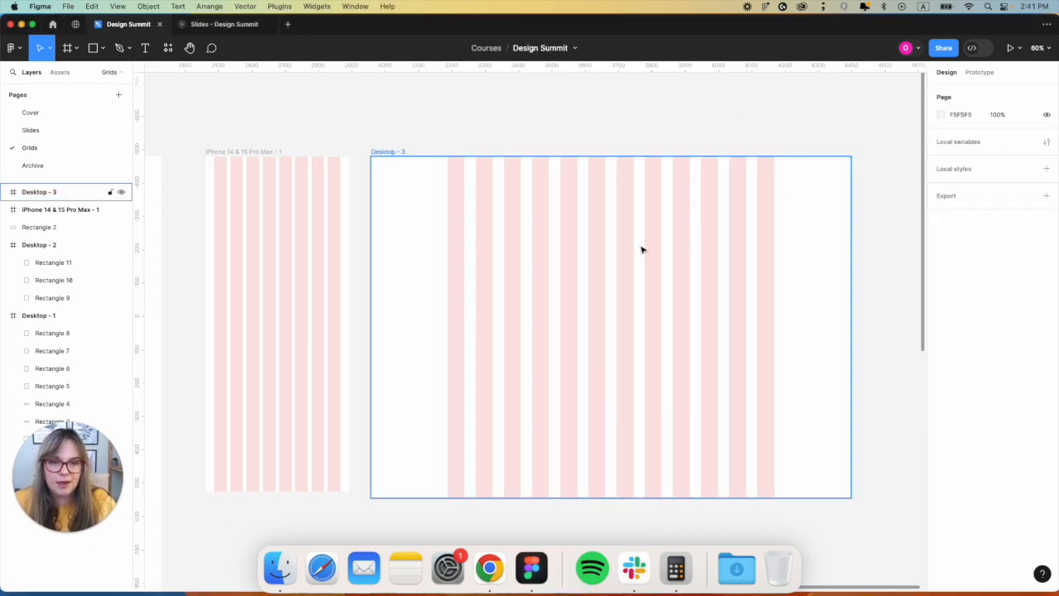
pyautogui.hscroll(2, 639, 251)
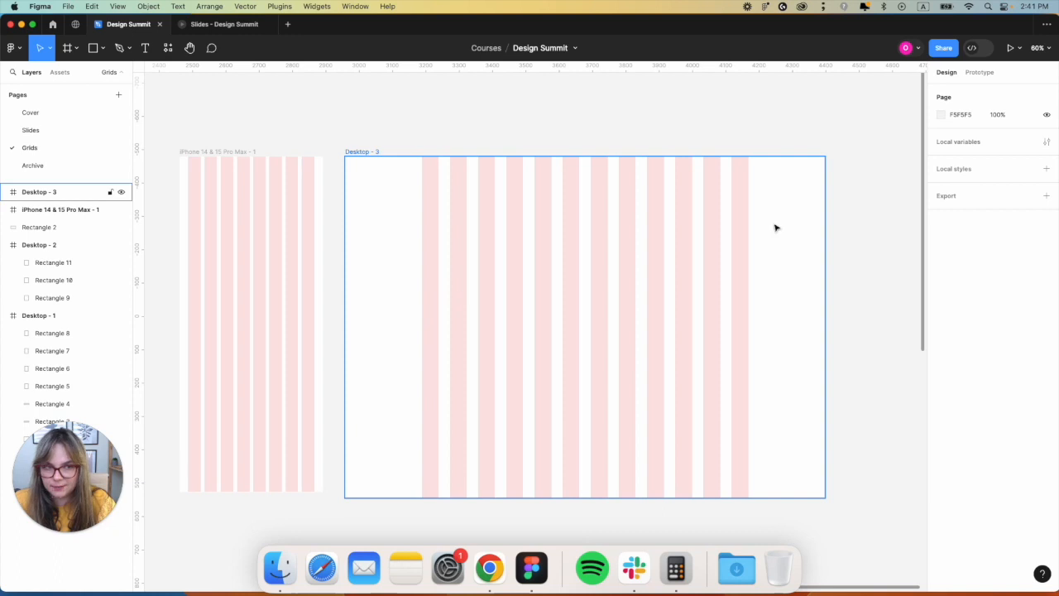
# Try the Center type for the Desktop - 3 column grid, restore Stretch, and close the grid settings
pyautogui.click(371, 151)
pyautogui.click(941, 261)
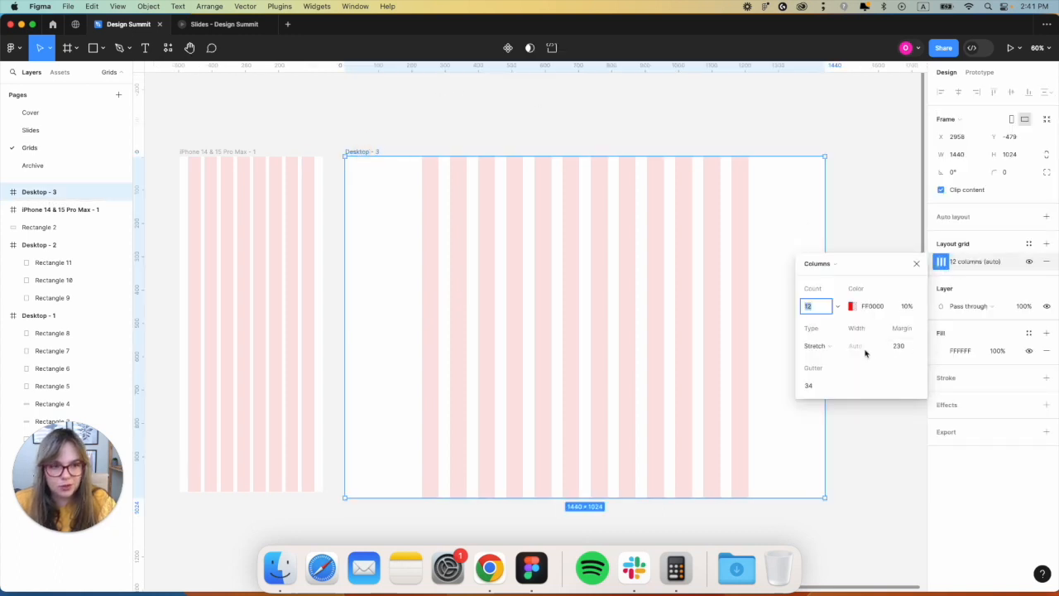
pyautogui.click(817, 346)
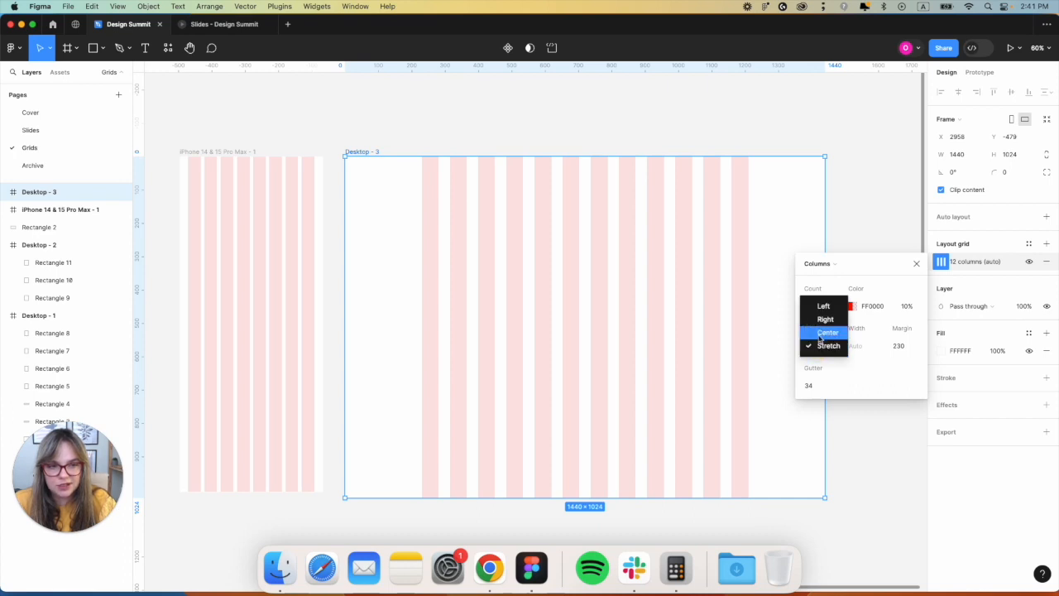
pyautogui.click(817, 333)
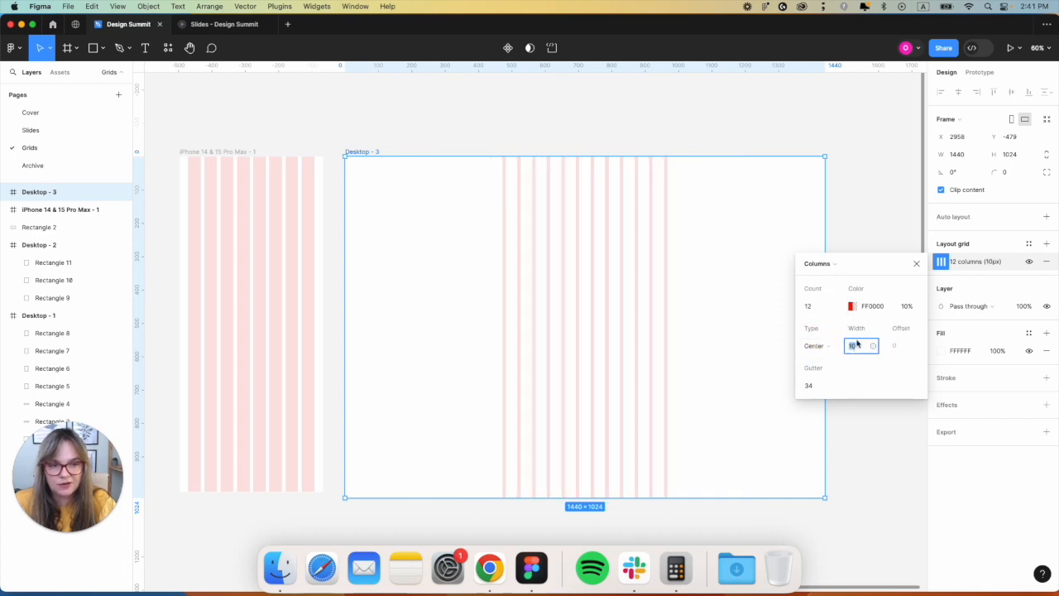
pyautogui.click(815, 346)
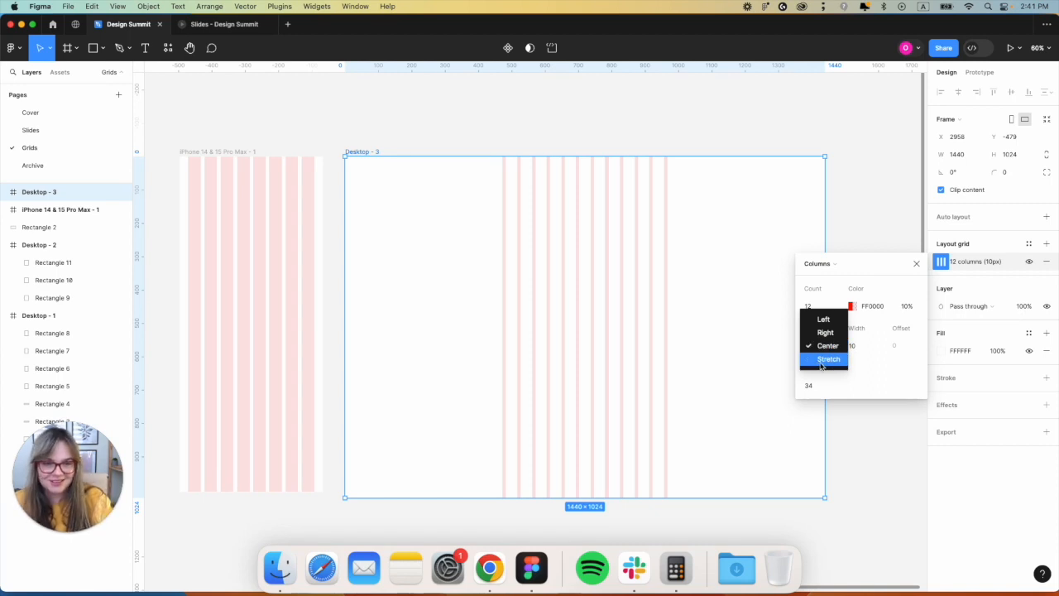
pyautogui.click(824, 363)
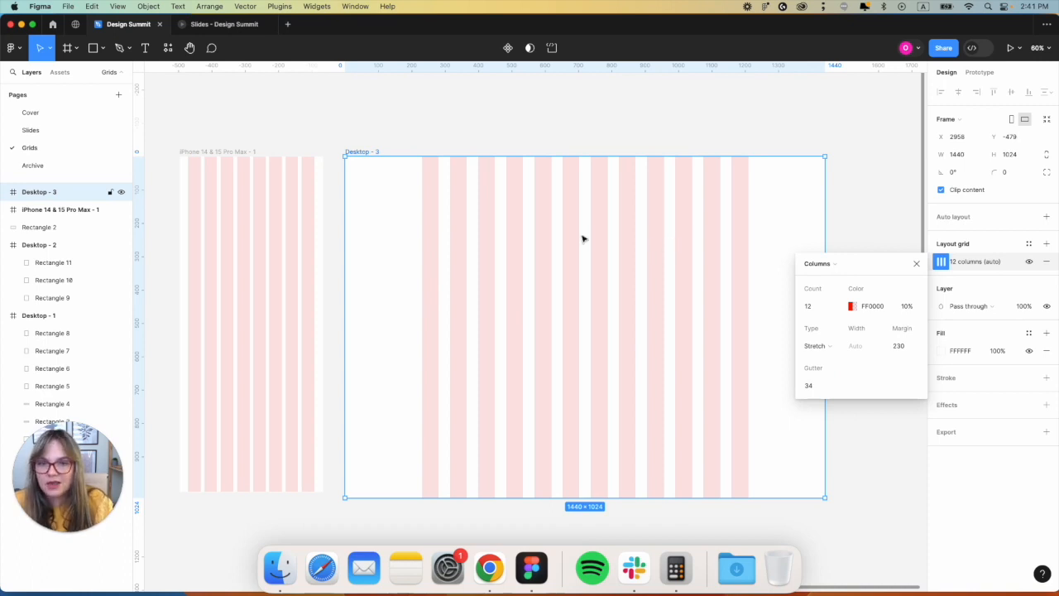
pyautogui.click(371, 145)
pyautogui.click(372, 154)
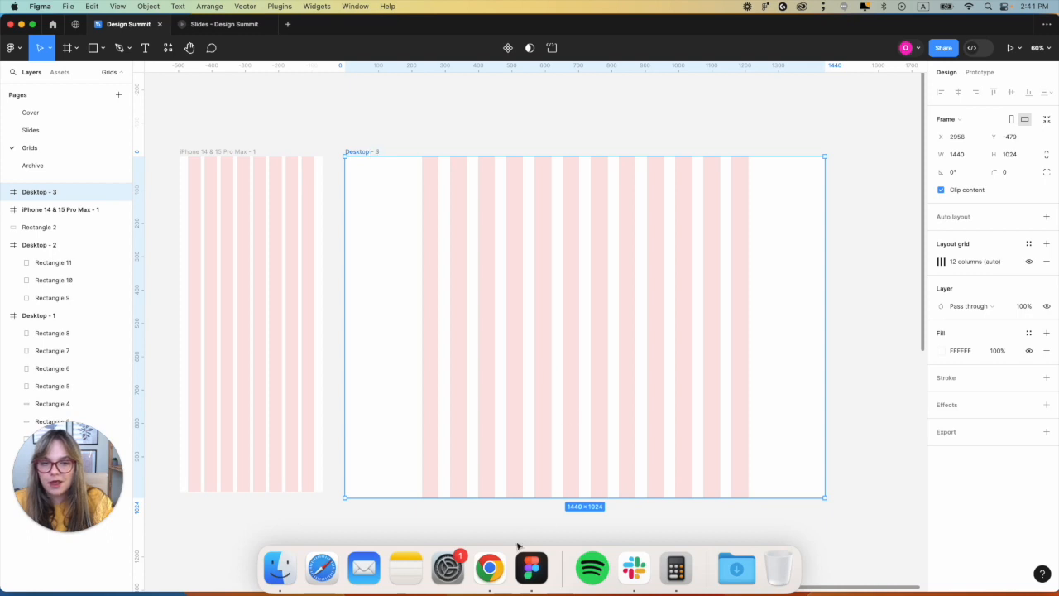
# Switch to Chrome to return to the image section's settings in the Squarespace editor
pyautogui.click(490, 568)
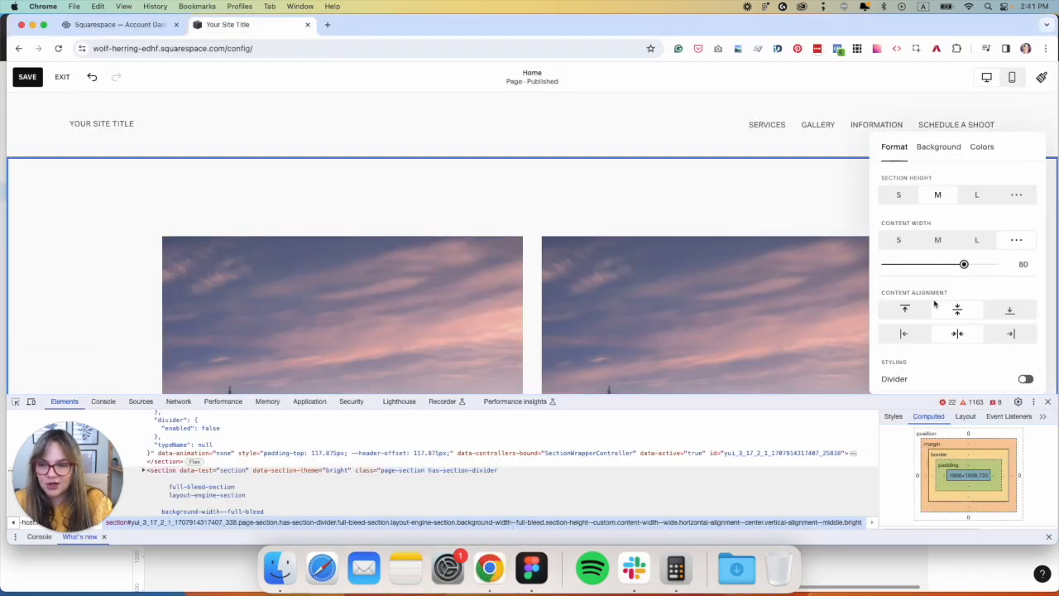